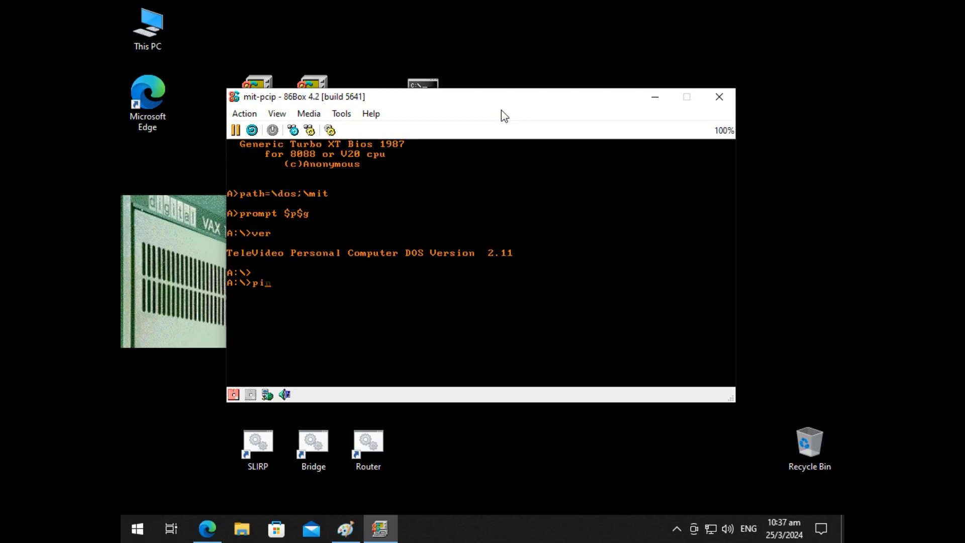
# Step: Ping 10.0.2.2 from the DOS prompt in the emulated machine
pyautogui.press('Return')
pyautogui.write('eping -n 4 10.0.2.2')
pyautogui.press('Return')
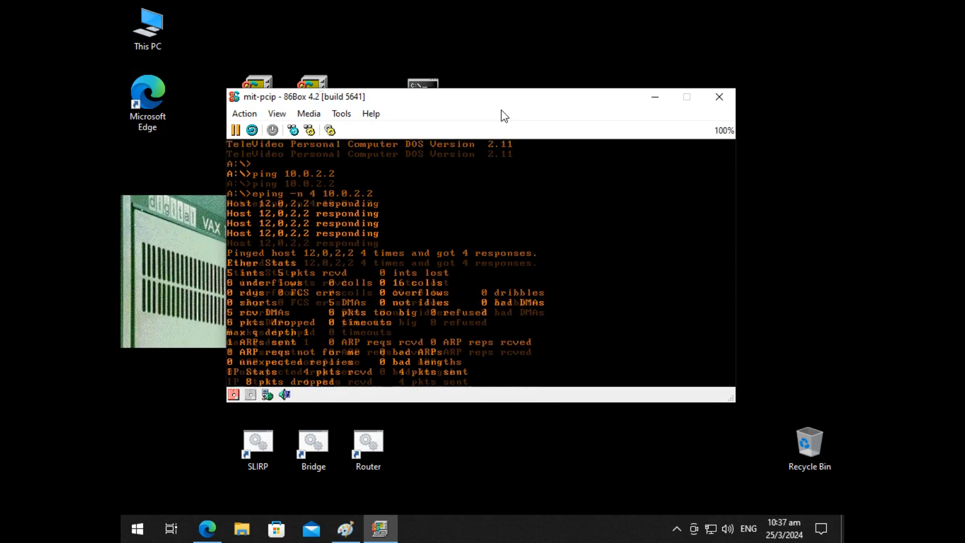
pyautogui.press('Return')
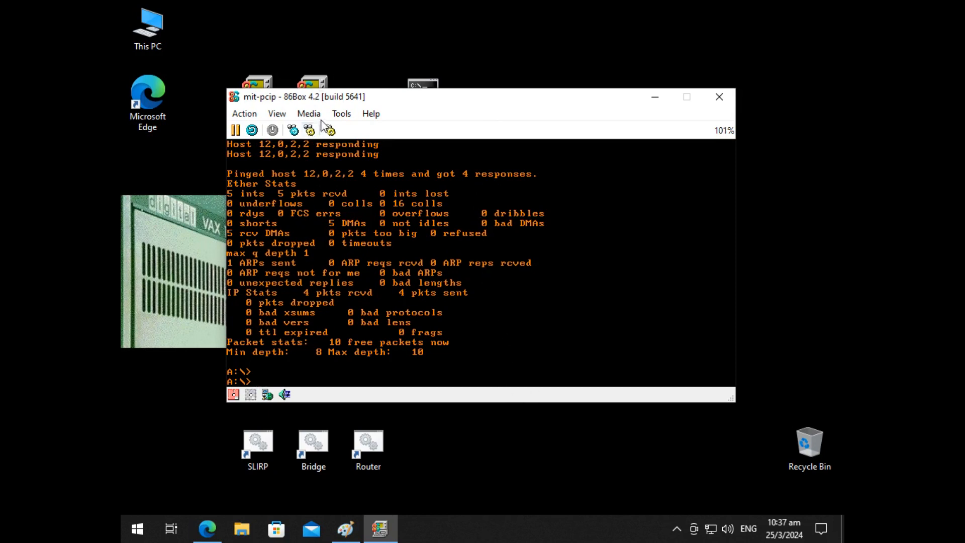
# Step: Check the network card settings of the emulated machine and leave them unchanged
pyautogui.click(341, 113)
pyautogui.click(361, 132)
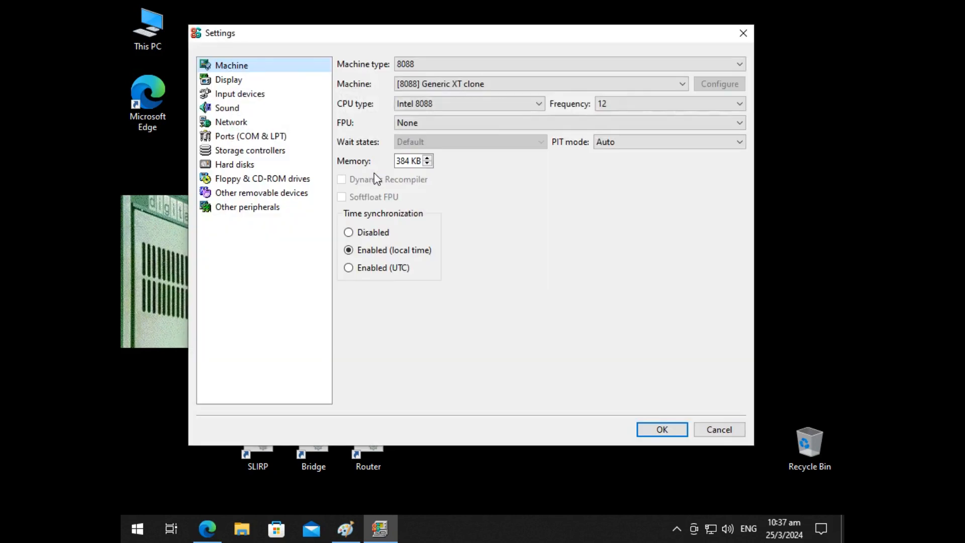
pyautogui.click(247, 122)
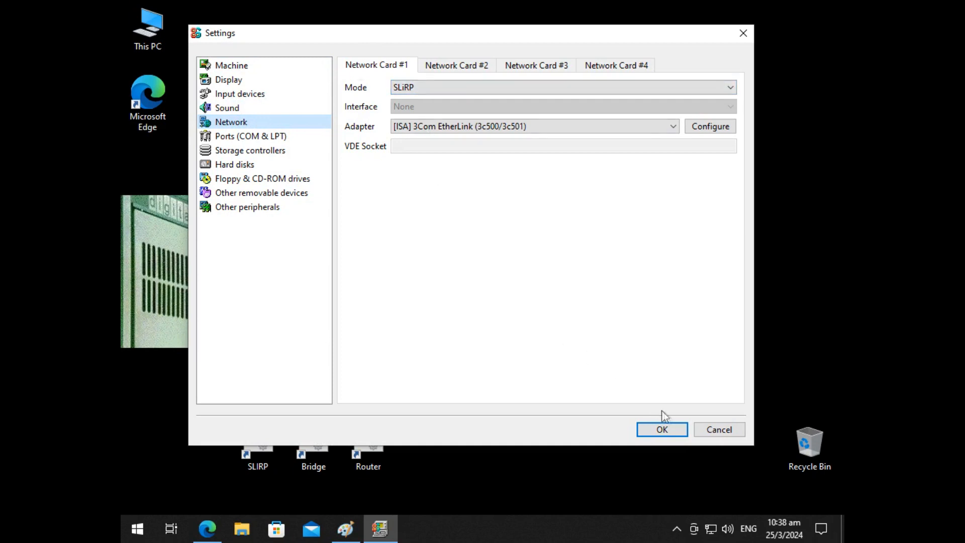
pyautogui.click(707, 430)
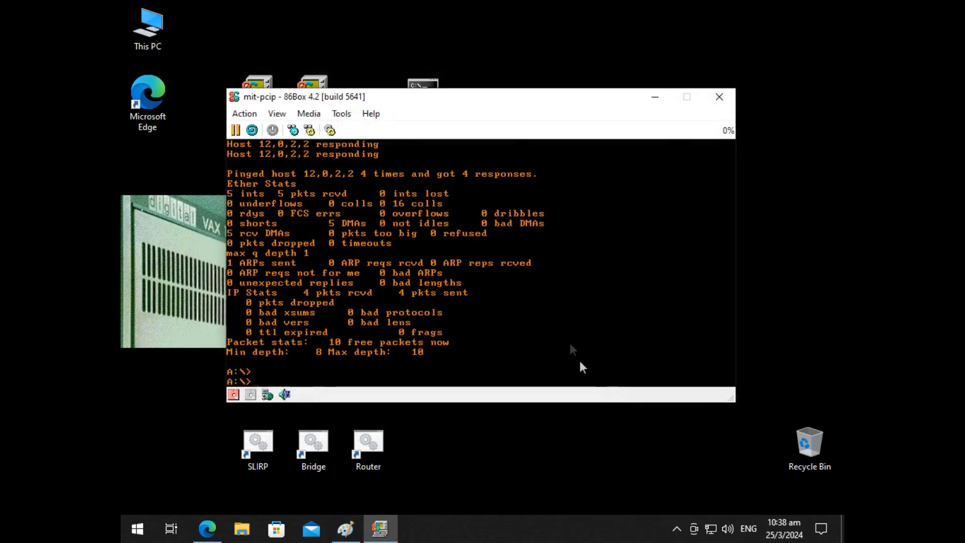
pyautogui.moveTo(508, 95); pyautogui.dragTo(518, 79)
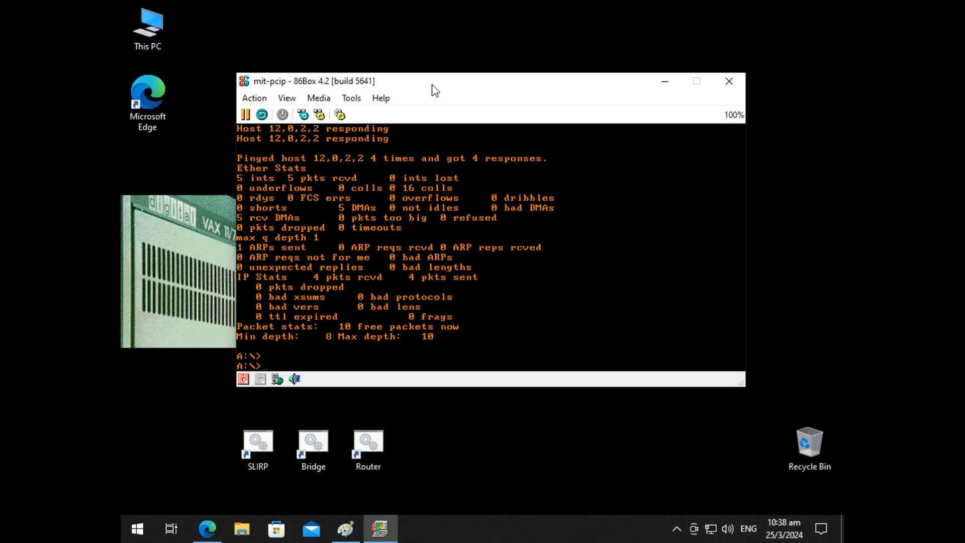
# Step: List the files in the mit directory
pyautogui.write('dir mit')
pyautogui.press('Return')
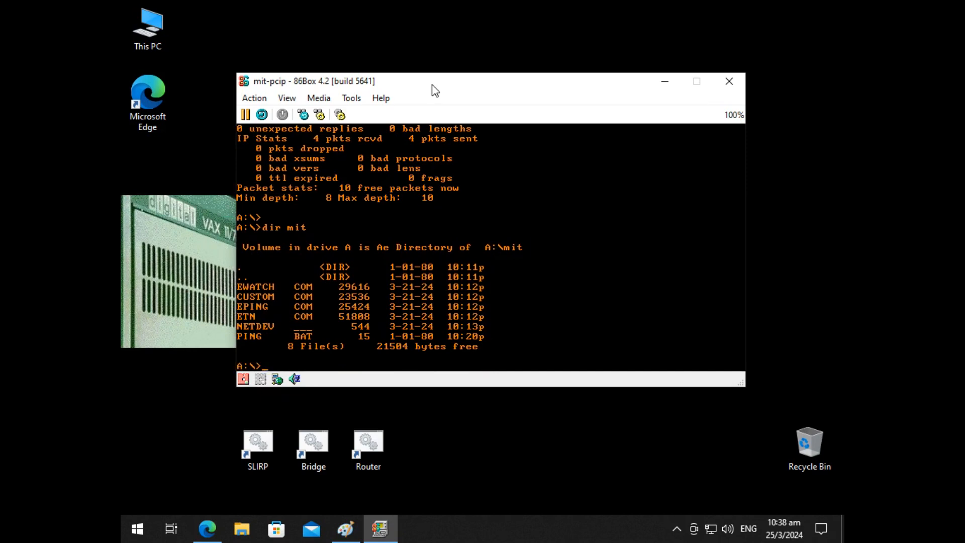
# Step: Try to run custom on netdrv, and hard reset the emulated machine
pyautogui.write('custom netdrv')
pyautogui.press('Return')
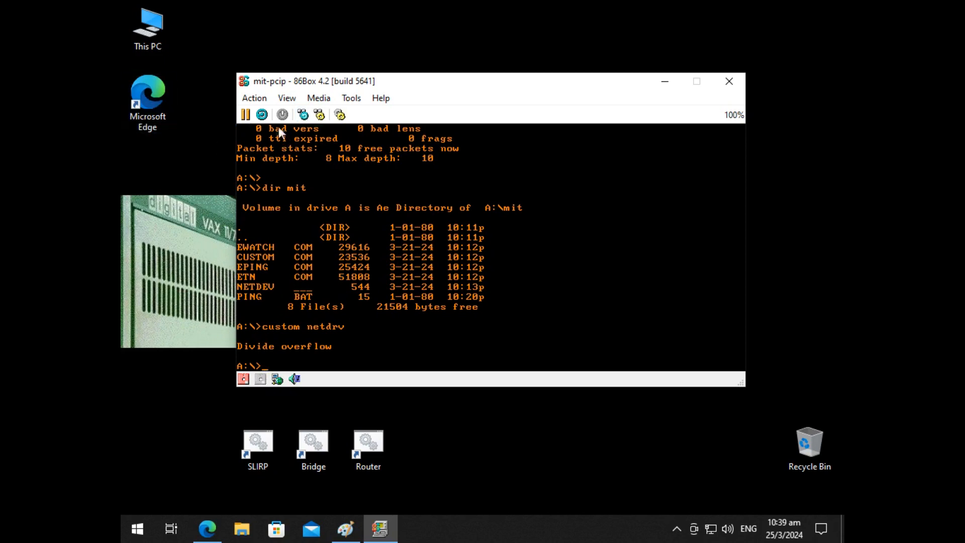
pyautogui.click(261, 117)
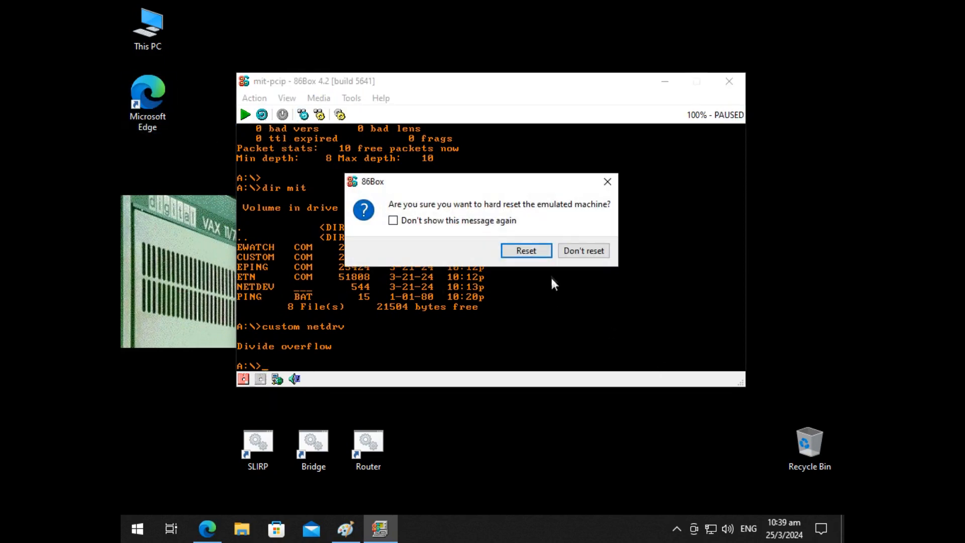
pyautogui.click(526, 250)
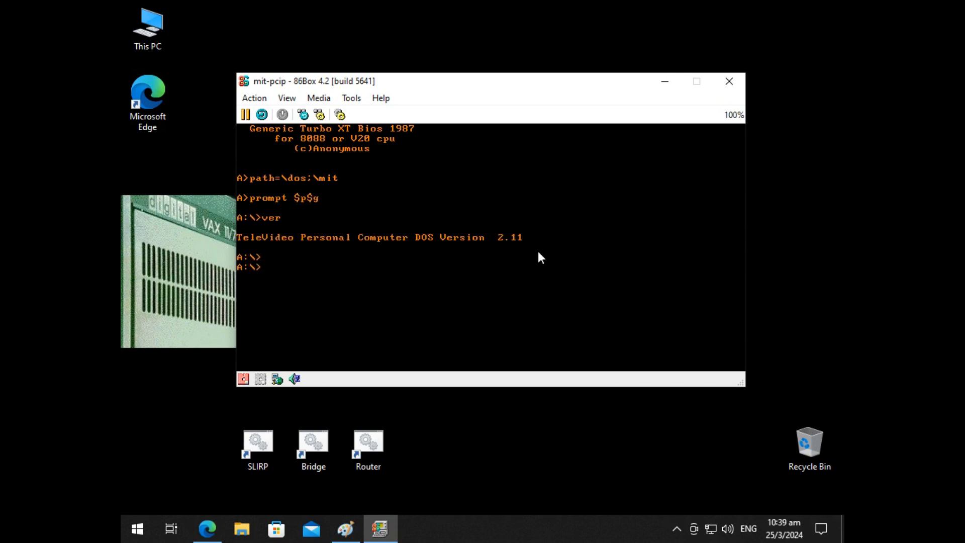
# Step: Open netdev with the custom utility and show its site customizations
pyautogui.write('custom netdev')
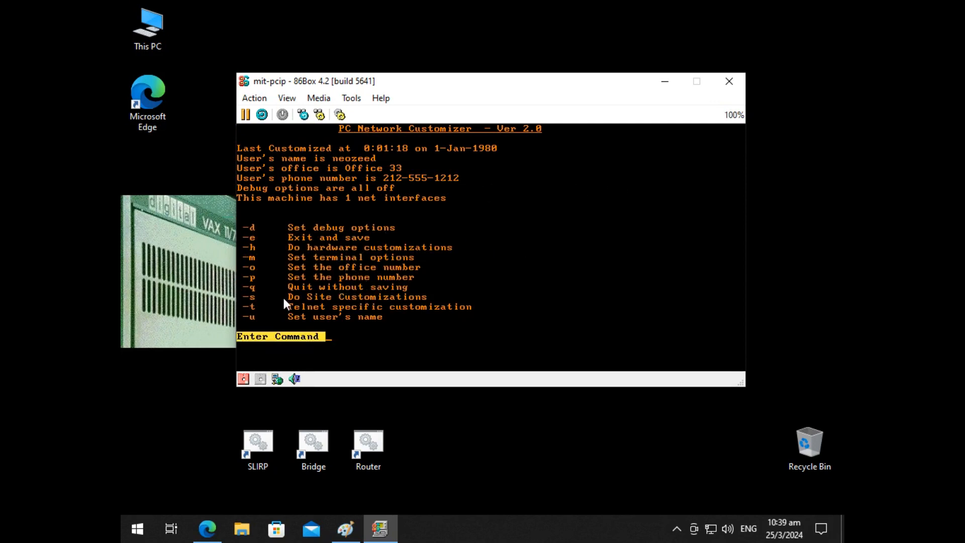
pyautogui.press('s')
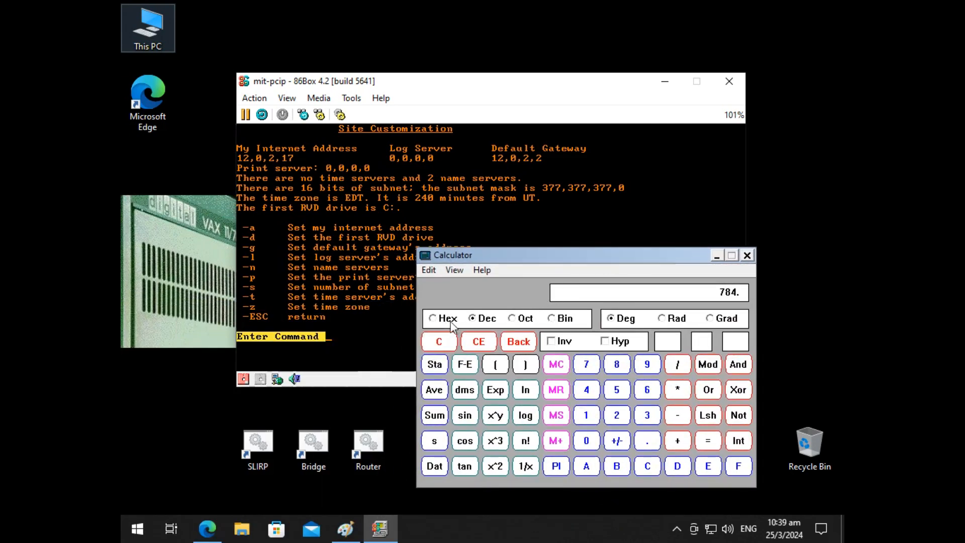
# Step: Convert decimal 15 and decimal 10 to octal in Calculator, and clear the calculator out of view
pyautogui.press('Escape')
pyautogui.write('15.')
pyautogui.click(523, 318)
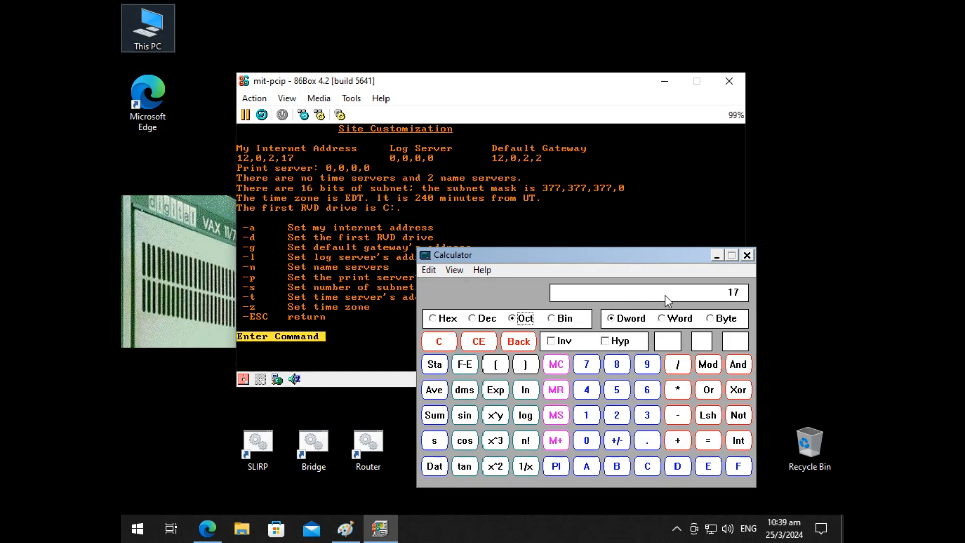
pyautogui.click(473, 318)
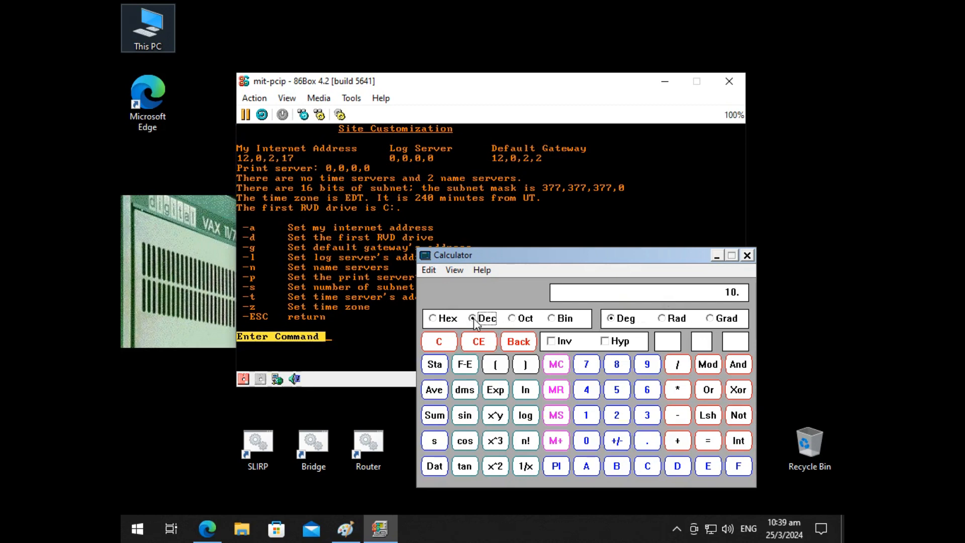
pyautogui.click(513, 318)
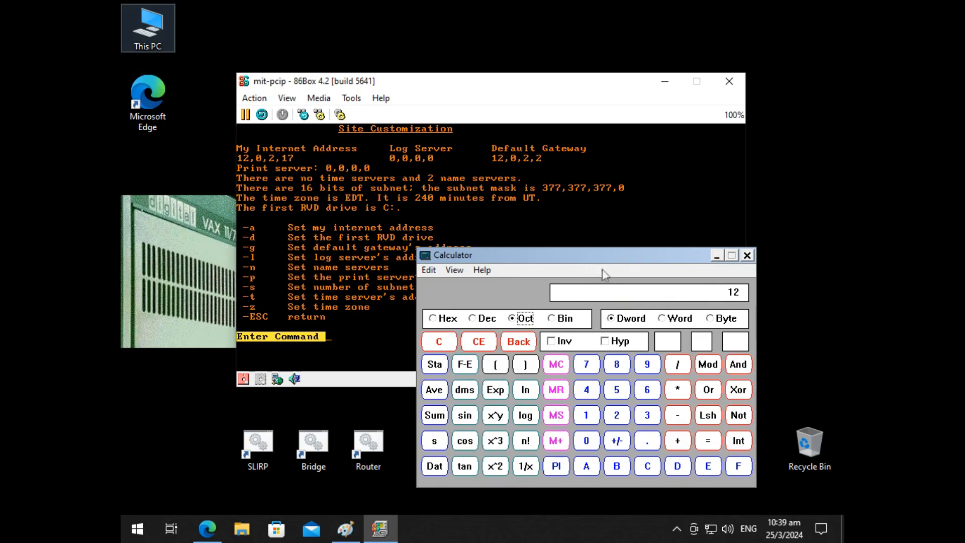
pyautogui.moveTo(612, 259); pyautogui.dragTo(0, 294)
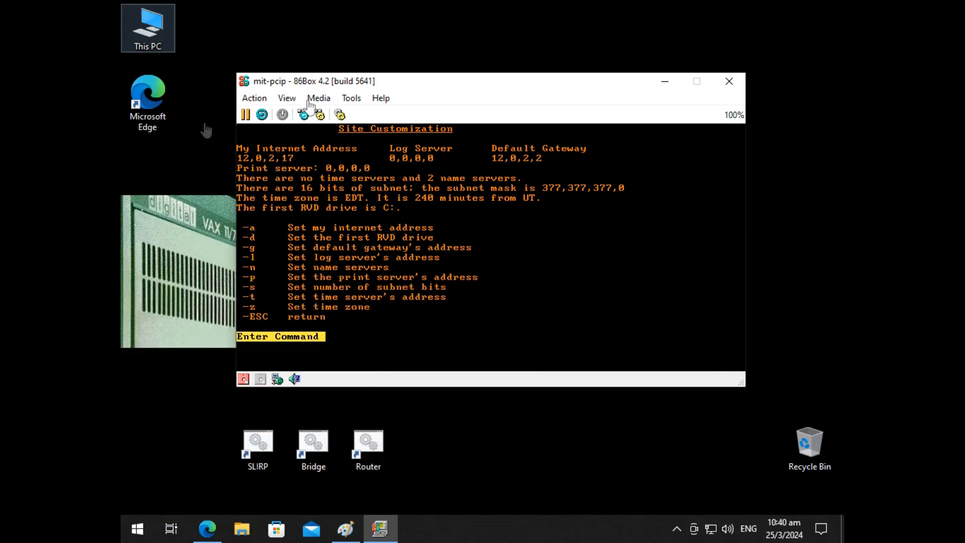
# Step: Quit the network customizer without saving and ping 10.0.2.2 from the DOS prompt
pyautogui.click(445, 88)
pyautogui.press('Escape')
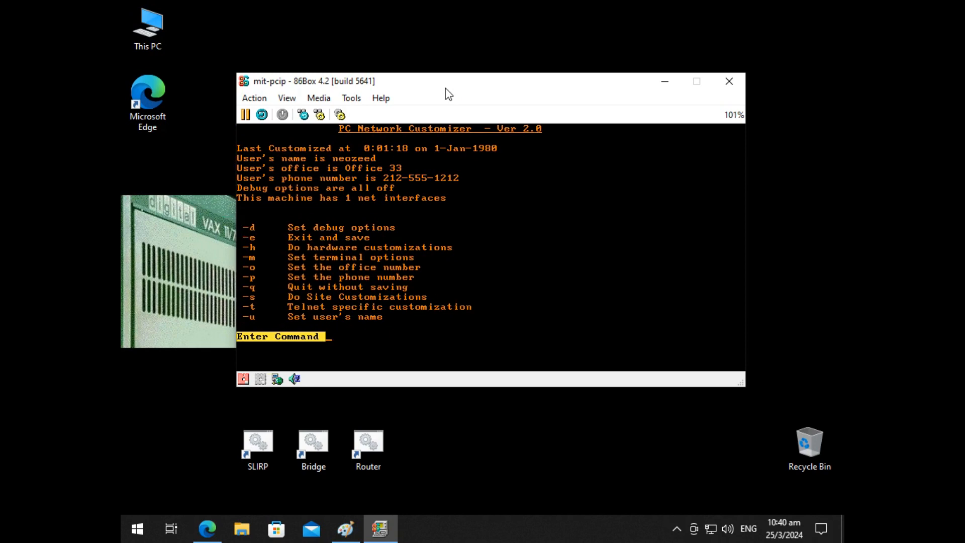
pyautogui.press('q')
pyautogui.write('ping 10.0.2.2')
pyautogui.press('Return')
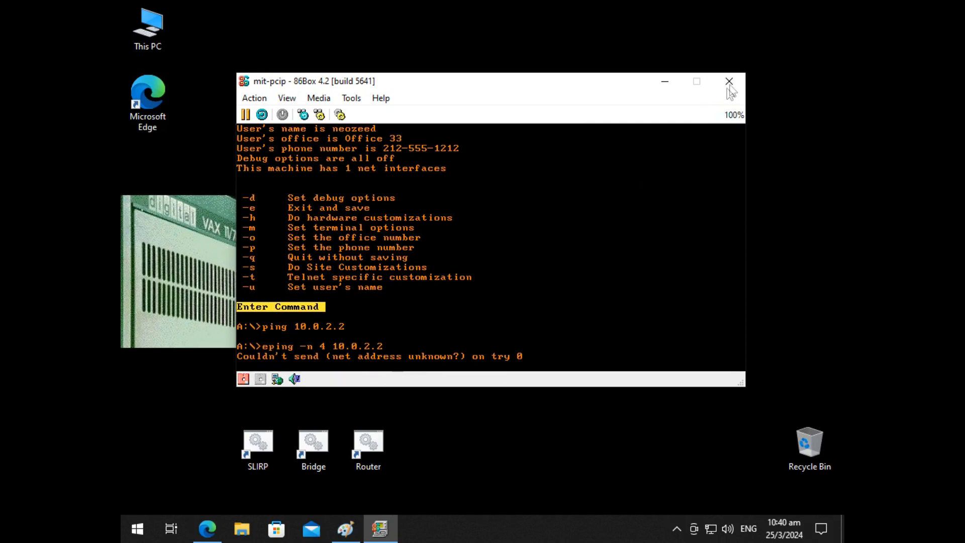
# Step: Close the emulated machine, relaunch MIT PC-IP from the desktop and ping 10.0.2.2 again
pyautogui.click(729, 81)
pyautogui.click(483, 250)
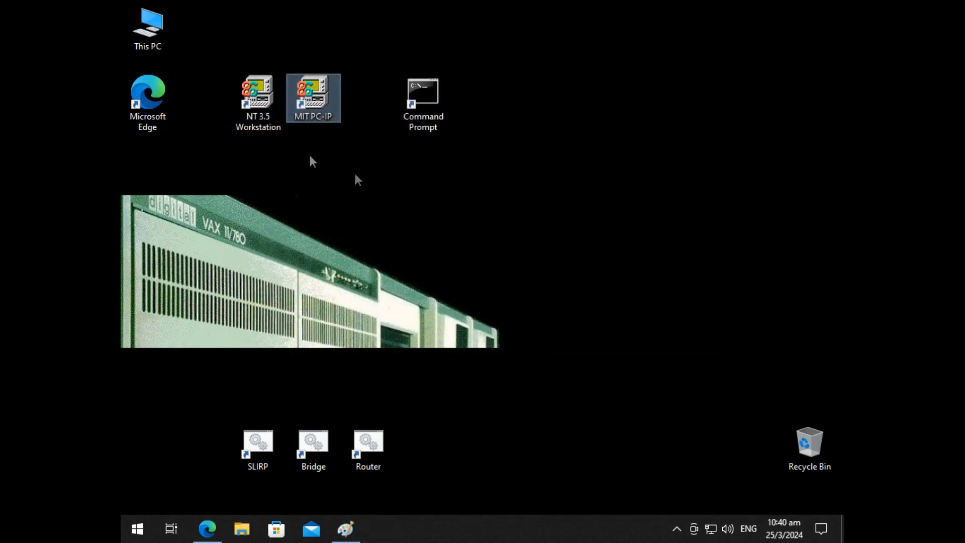
pyautogui.doubleClick(308, 85)
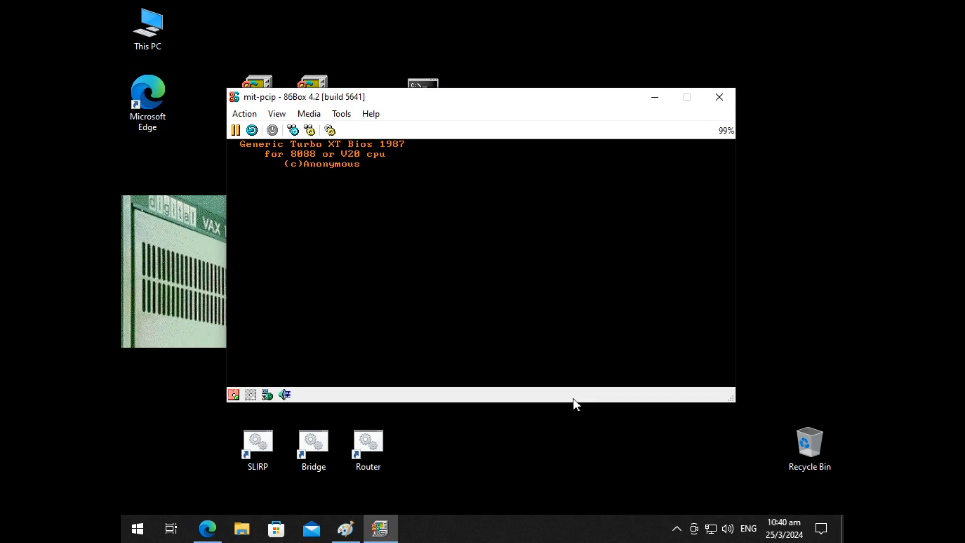
pyautogui.write('ping 10.0.2.2')
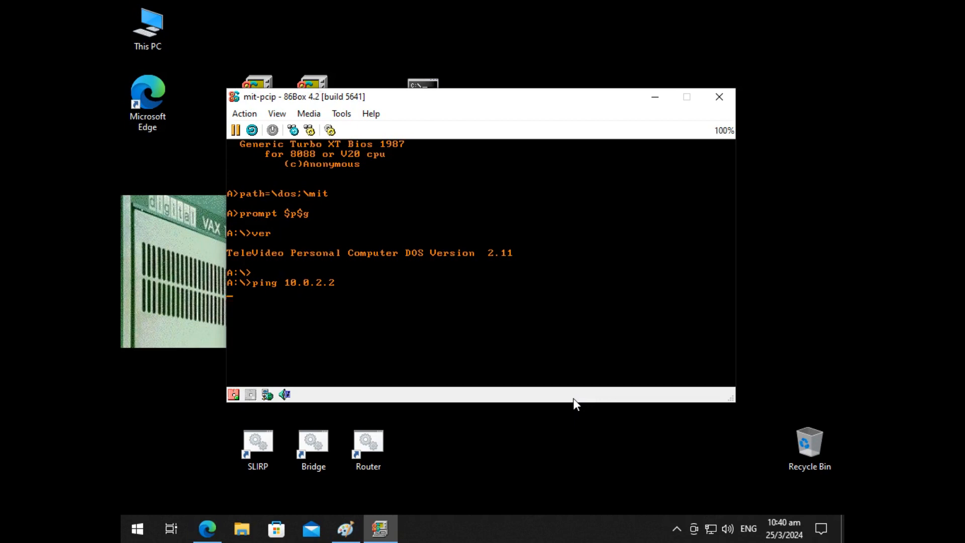
pyautogui.write('eping -n 4 10.0.2.2')
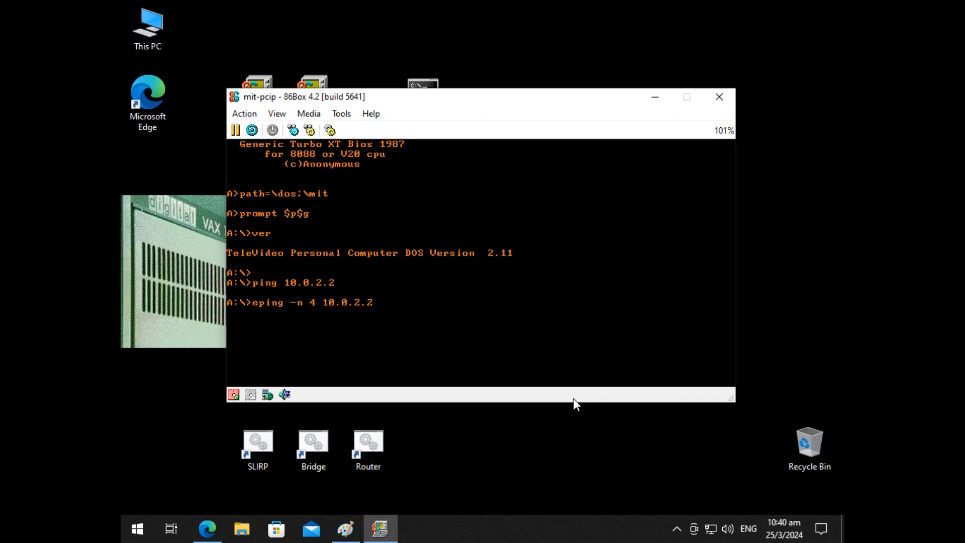
pyautogui.press('Return')
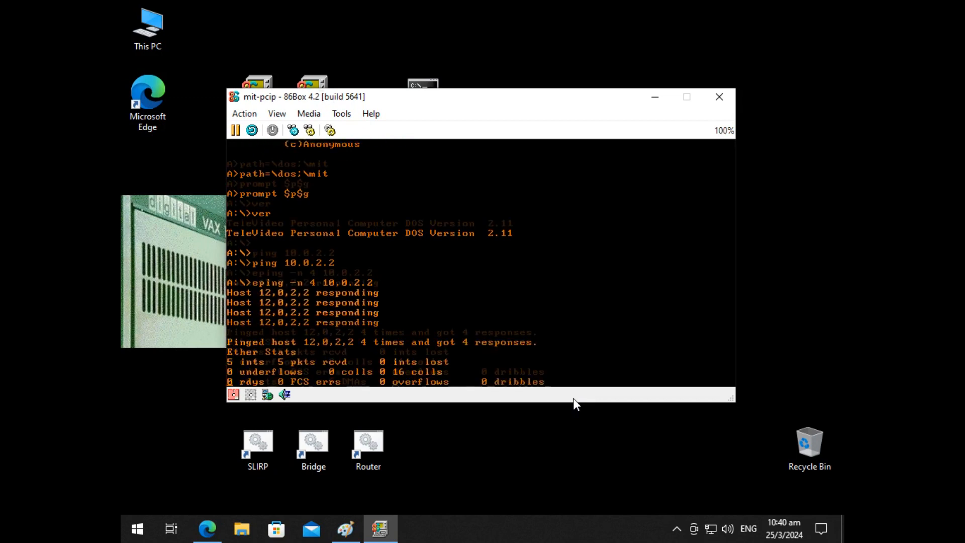
pyautogui.press('Return')
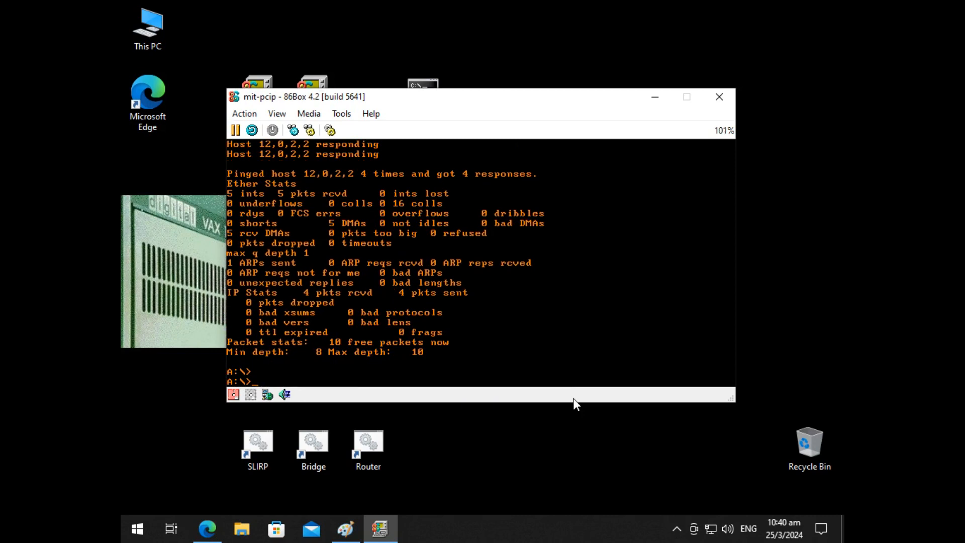
# Step: Run vert to try a telnet connection to 71.95.196.34 on port 23
pyautogui.write('ping 10.0.2.2')
pyautogui.press('Return')
pyautogui.write('vert')
pyautogui.press('Return')
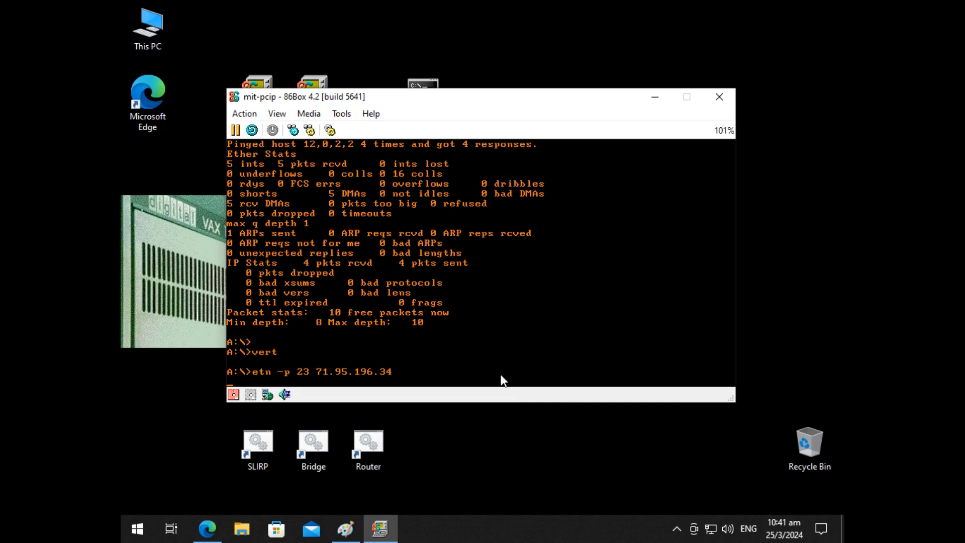
# Step: Shut down and relaunch the MIT PC-IP machine, and run vert to telnet to 71.95.196.34
pyautogui.click(719, 96)
pyautogui.click(495, 267)
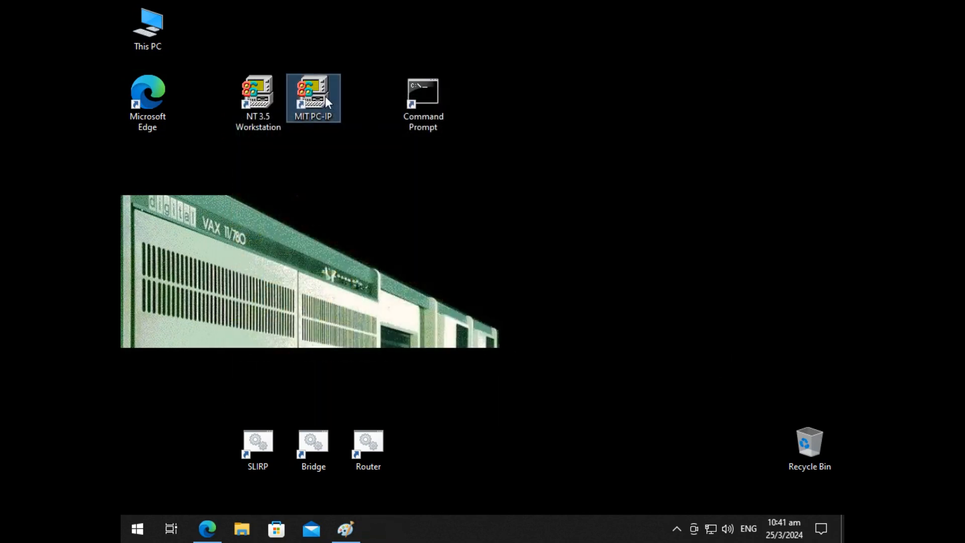
pyautogui.doubleClick(317, 95)
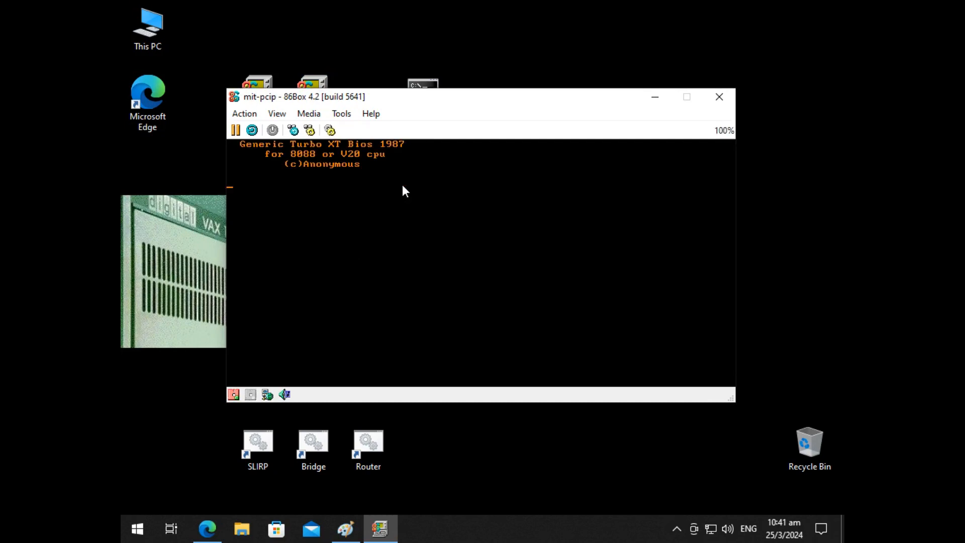
pyautogui.write('vert')
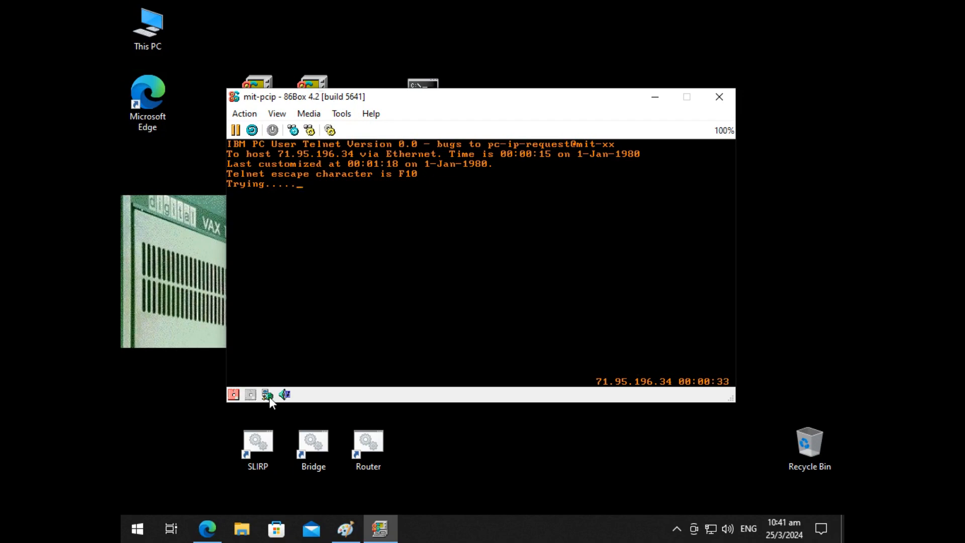
# Step: Switch to Microsoft Edge and look over the 86Box website and the dos211 GitHub repository with its README
pyautogui.click(210, 518)
pyautogui.click(798, 284)
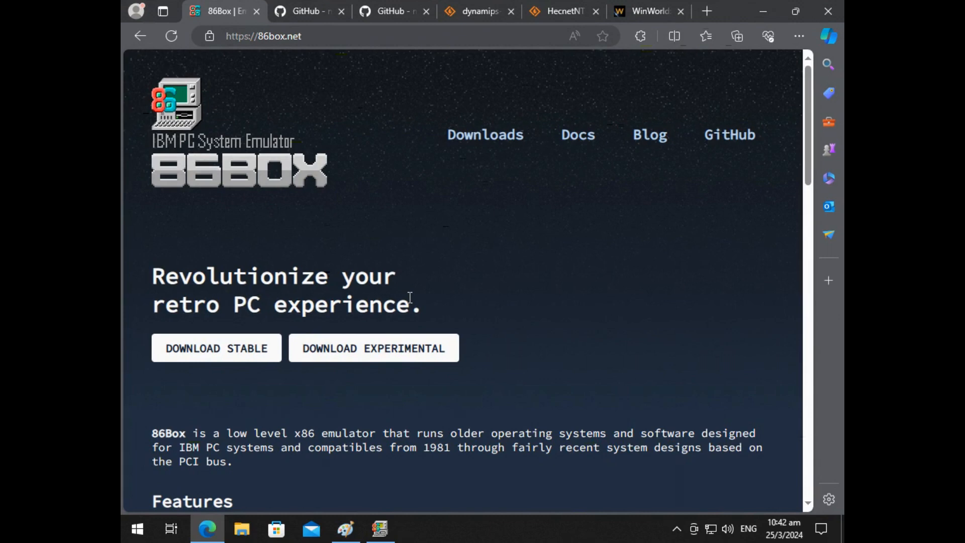
pyautogui.hotkey('ctrl', 'Tab')
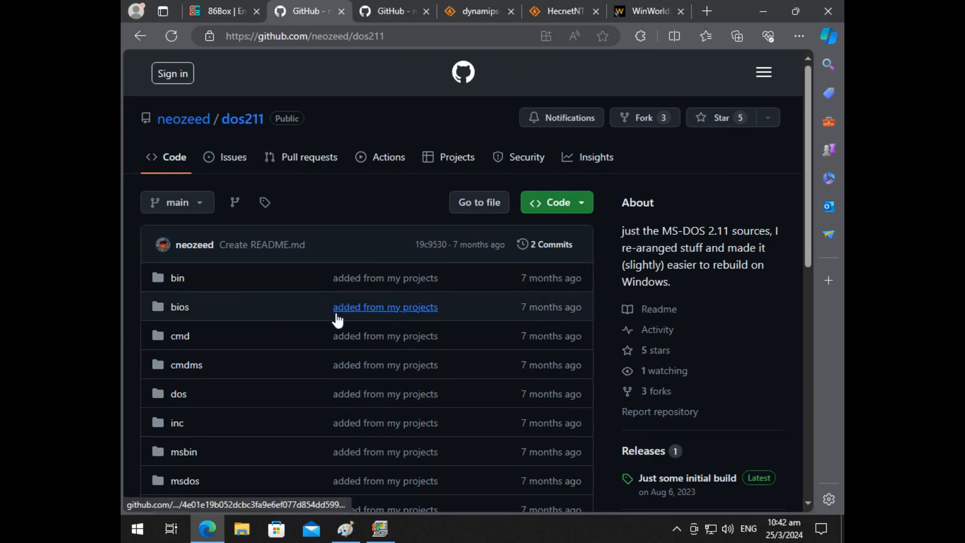
pyautogui.scroll(-4, 335, 321)
pyautogui.scroll(-4, 335, 324)
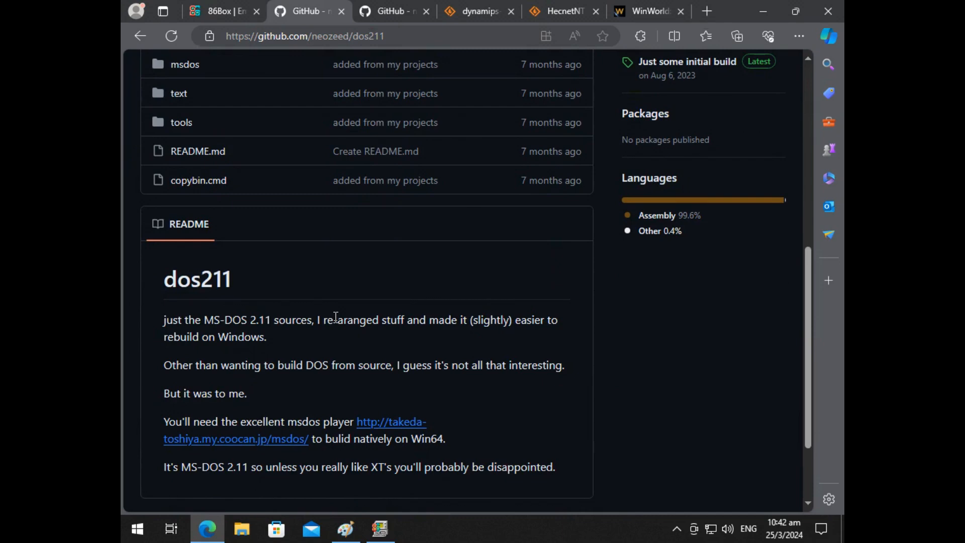
pyautogui.scroll(4, 336, 317)
pyautogui.scroll(4, 335, 317)
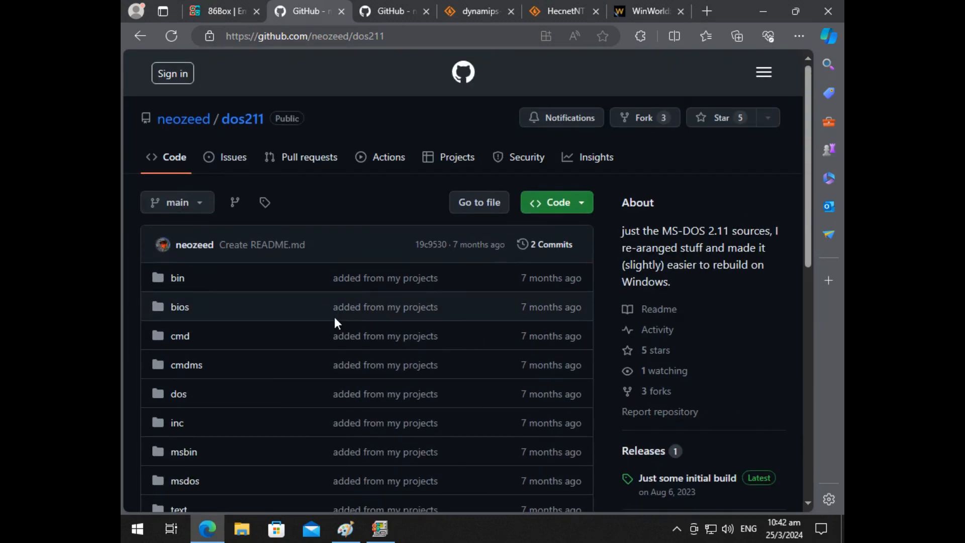
# Step: Look over the file list of the 8086pcc GitHub repository
pyautogui.hotkey('ctrl', 'Tab')
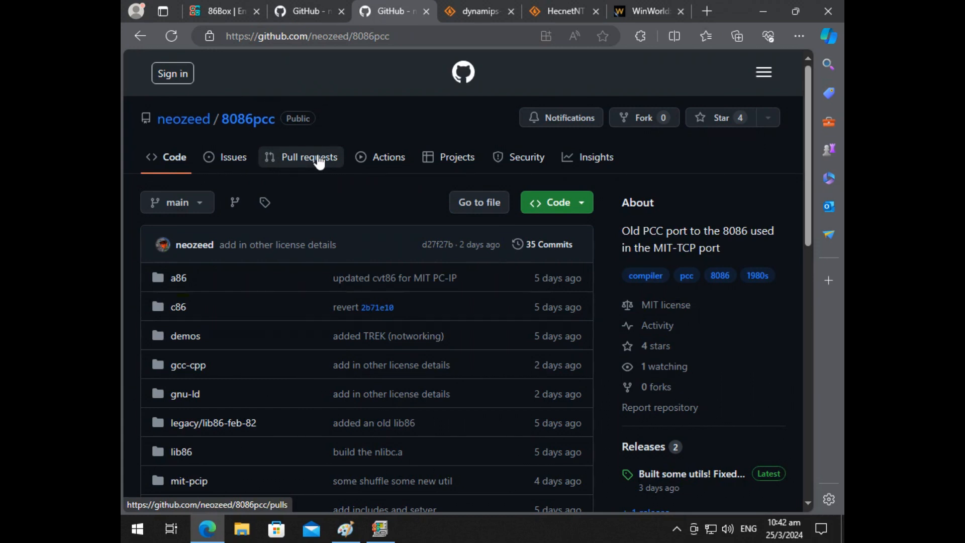
pyautogui.scroll(-10, 293, 239)
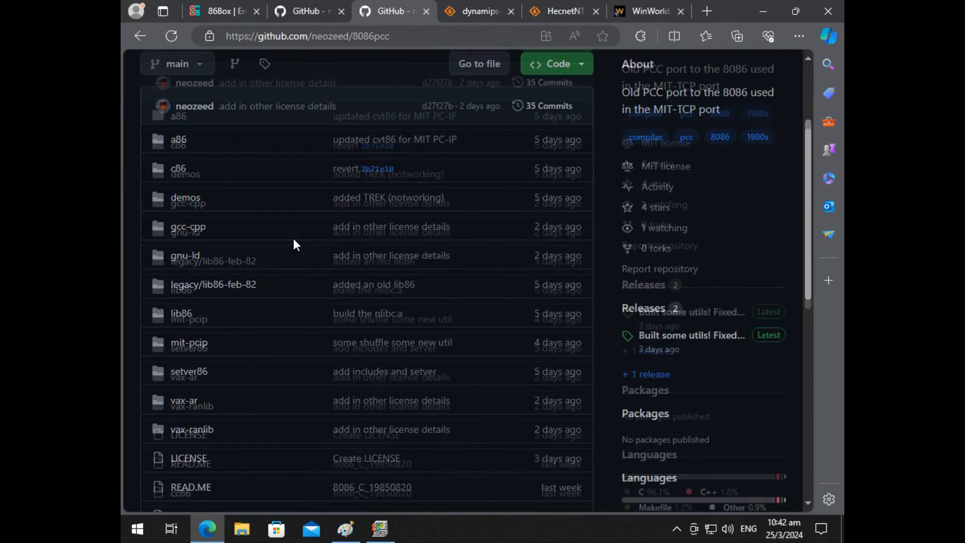
pyautogui.scroll(10, 294, 238)
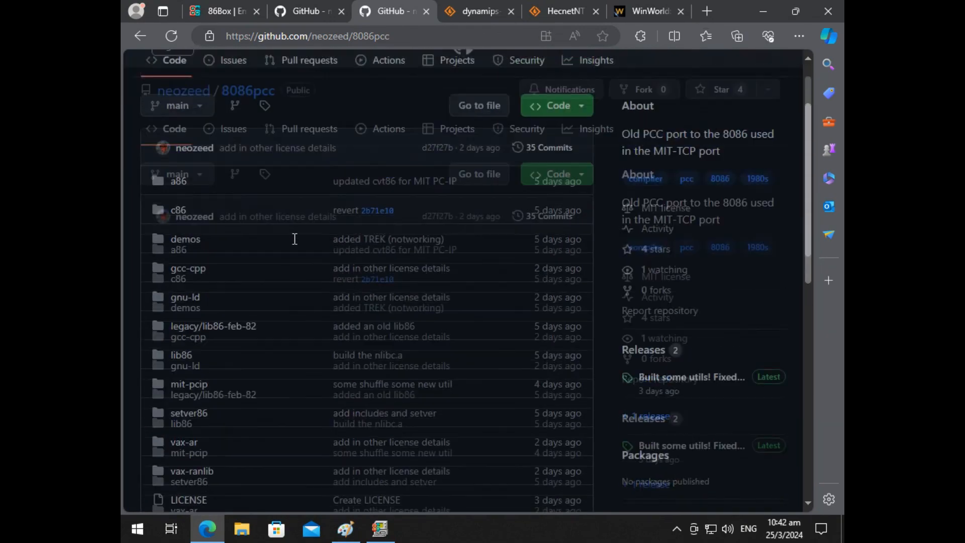
# Step: Look over the dynamips-MinGW project page on SourceForge, including its summary and features
pyautogui.hotkey('ctrl', 'Tab')
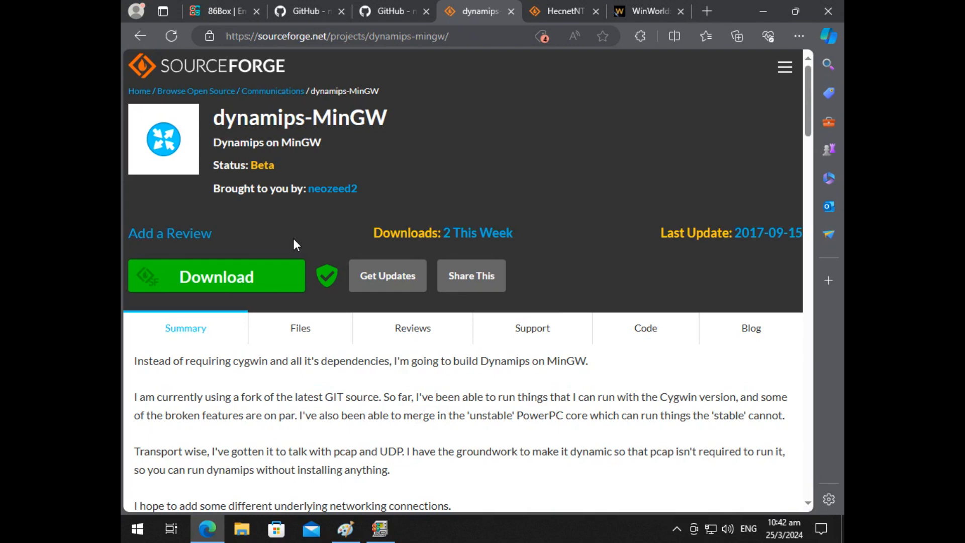
pyautogui.scroll(-5, 393, 245)
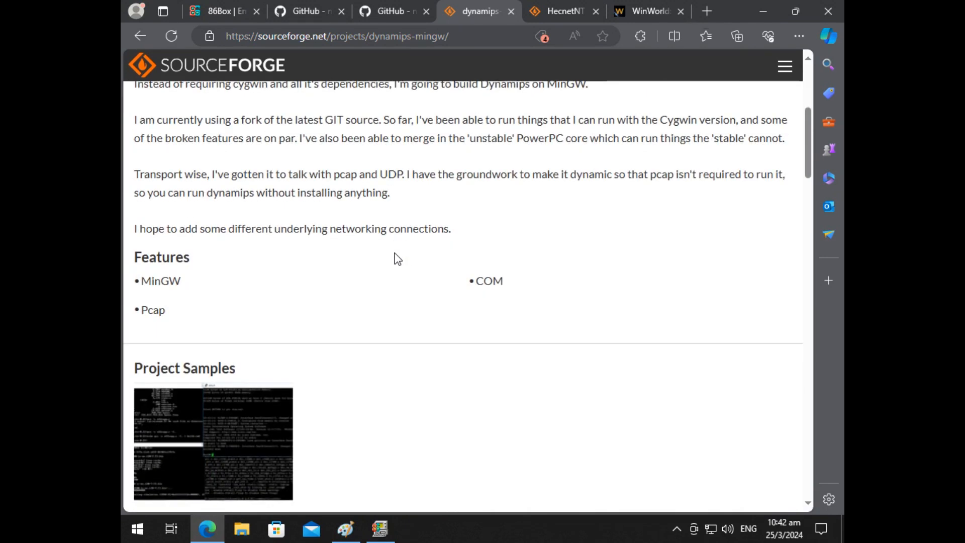
pyautogui.scroll(3, 399, 260)
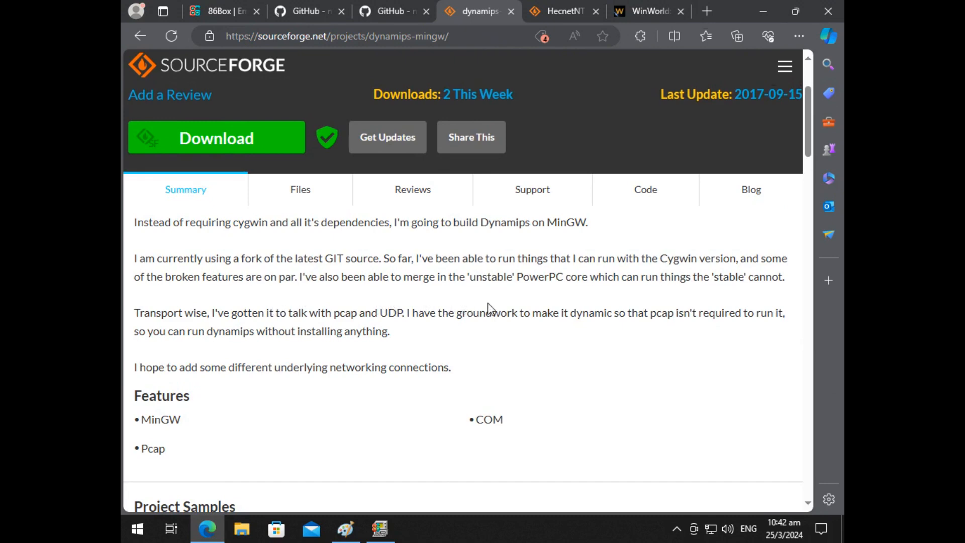
pyautogui.scroll(3, 487, 303)
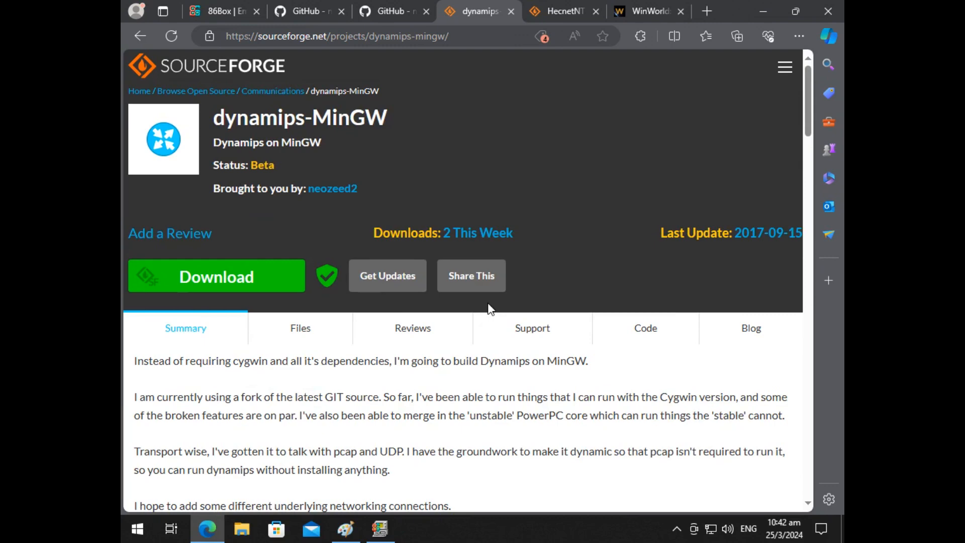
# Step: Look over the HecnetNT project page on SourceForge, including its features and project samples
pyautogui.hotkey('ctrl', 'Tab')
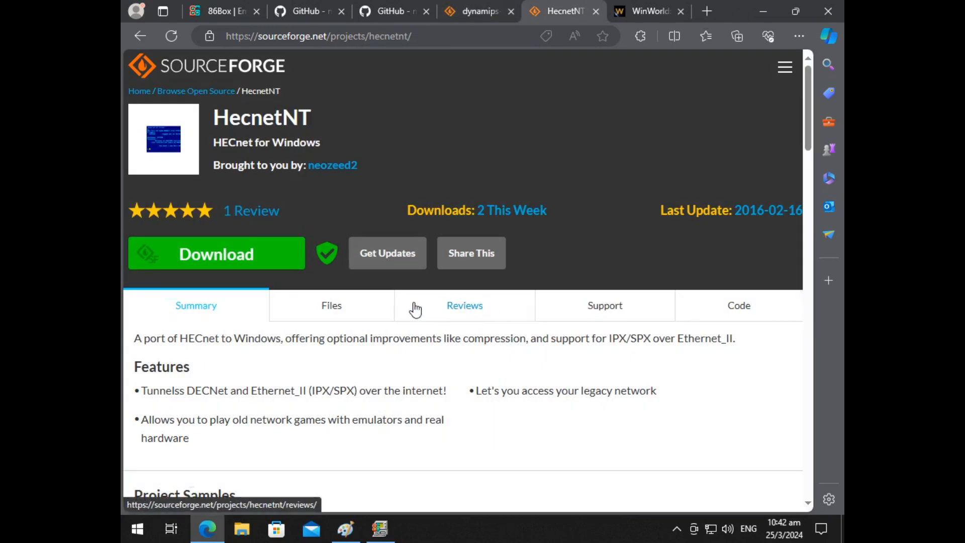
pyautogui.scroll(-3, 415, 309)
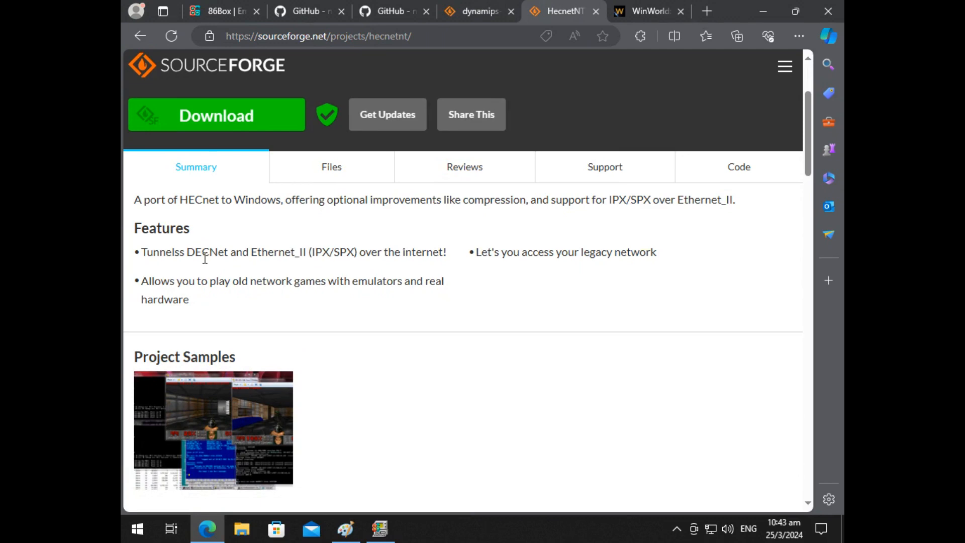
pyautogui.scroll(-1, 225, 265)
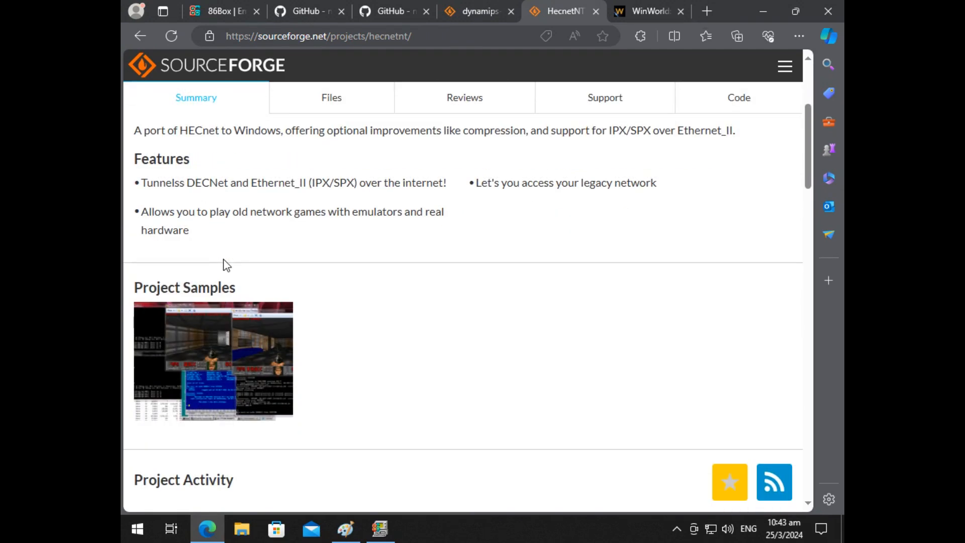
pyautogui.scroll(3, 224, 264)
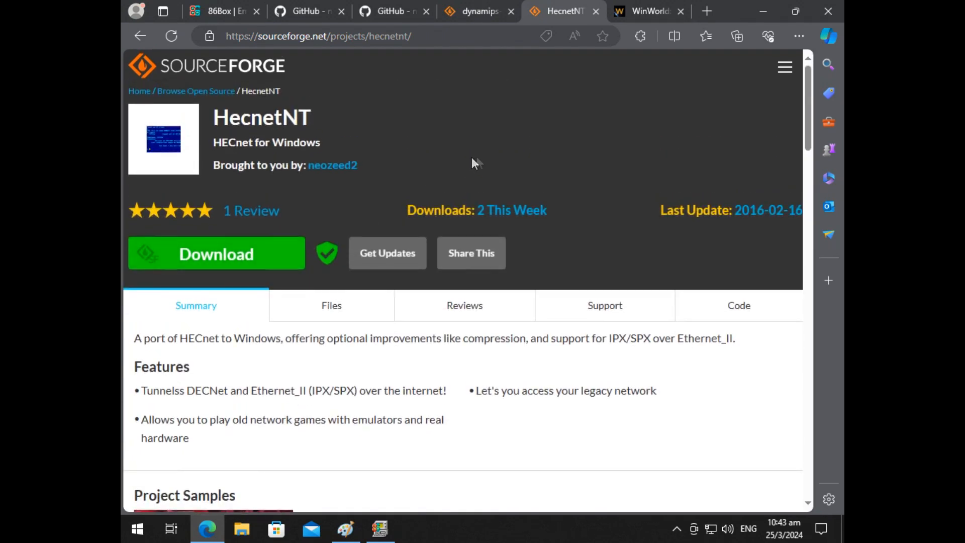
# Step: View the WinWorld page for Win32s 1.1 and examine its list of downloads
pyautogui.click(645, 18)
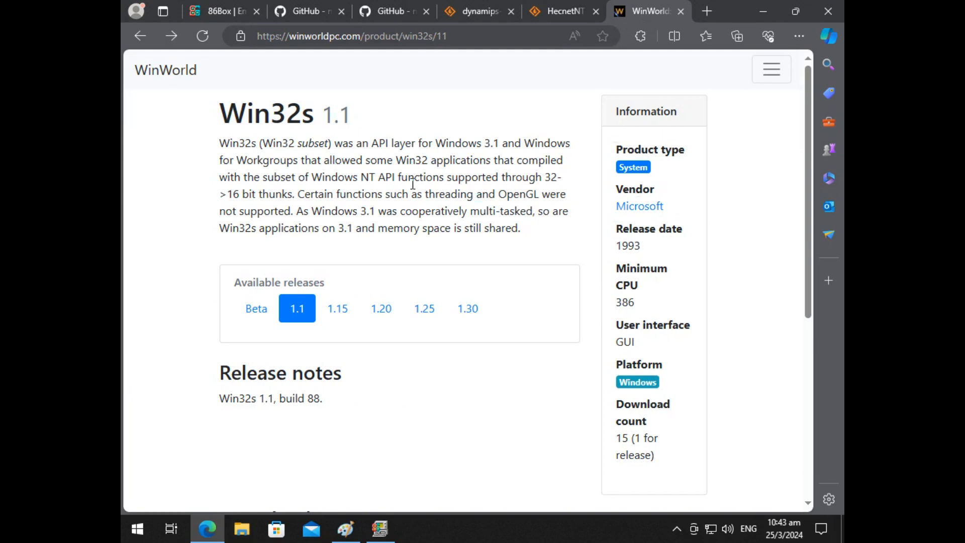
pyautogui.scroll(-5, 282, 213)
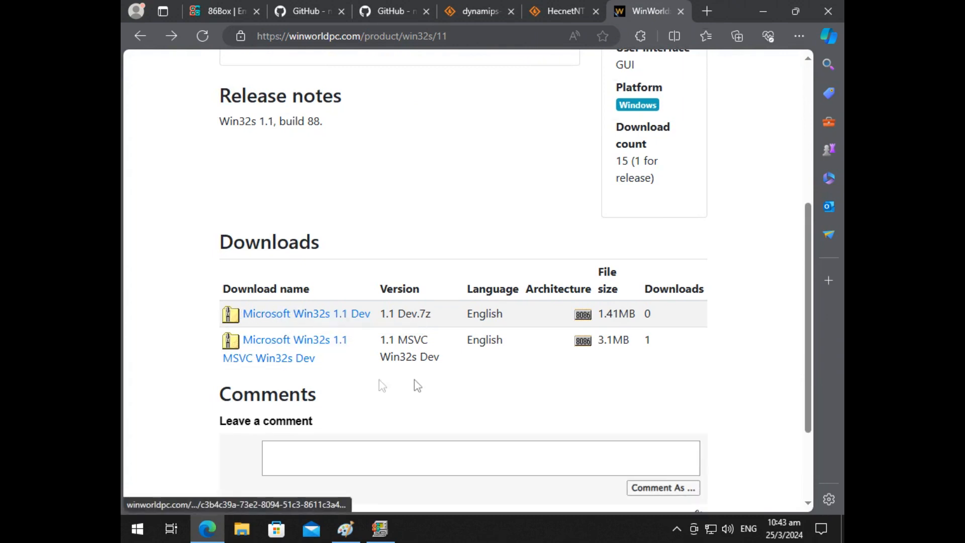
pyautogui.moveTo(604, 342)
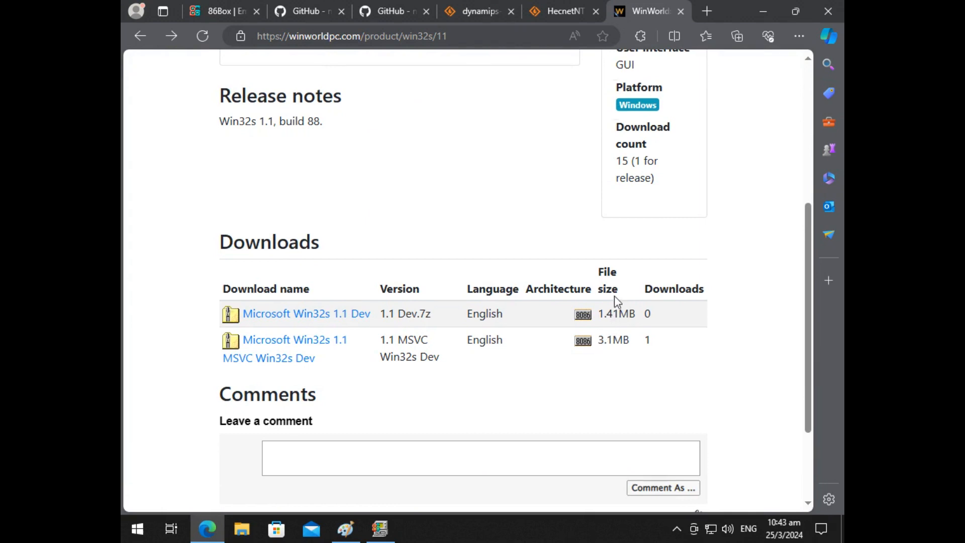
# Step: Minimize the browser and exit the mit-pcip machine in 86Box
pyautogui.click(754, 13)
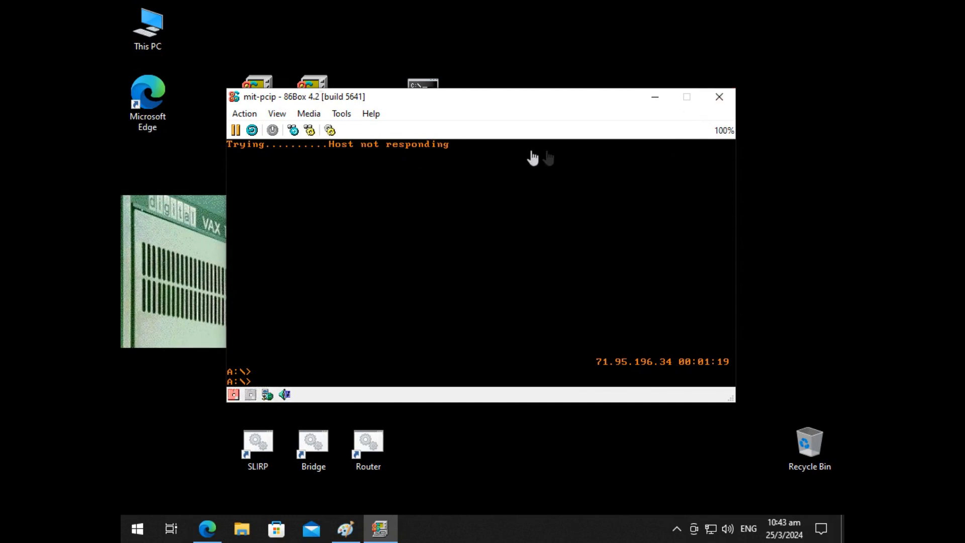
pyautogui.click(728, 100)
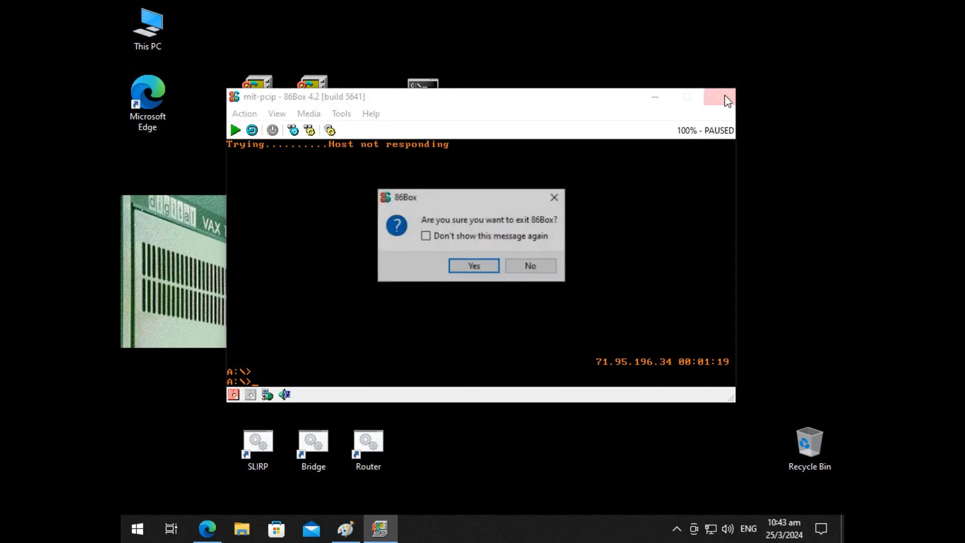
pyautogui.click(481, 265)
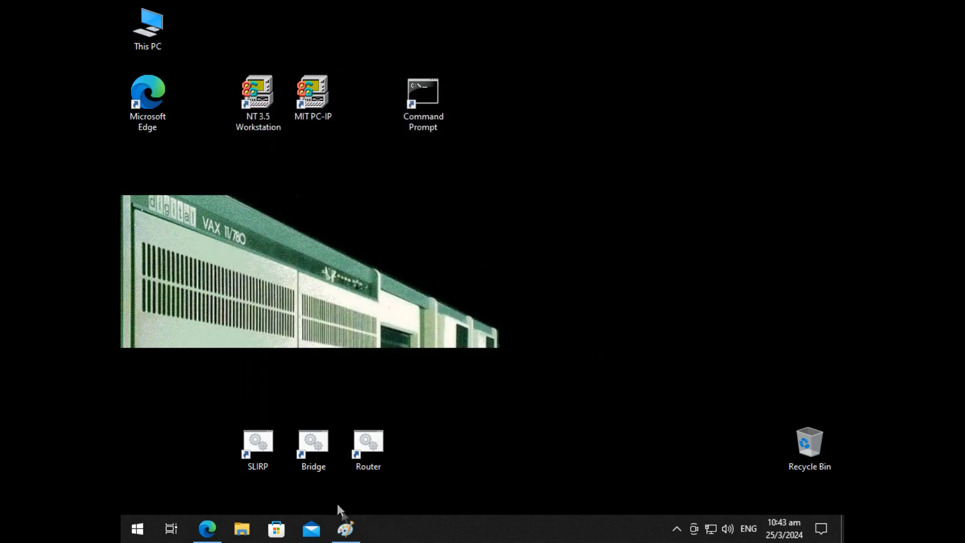
# Step: Switch to Paint and draw two overlapping rounded rectangles, about 187 × 173 px and about 198 × 92 px, the smaller one extending rightwards
pyautogui.click(346, 528)
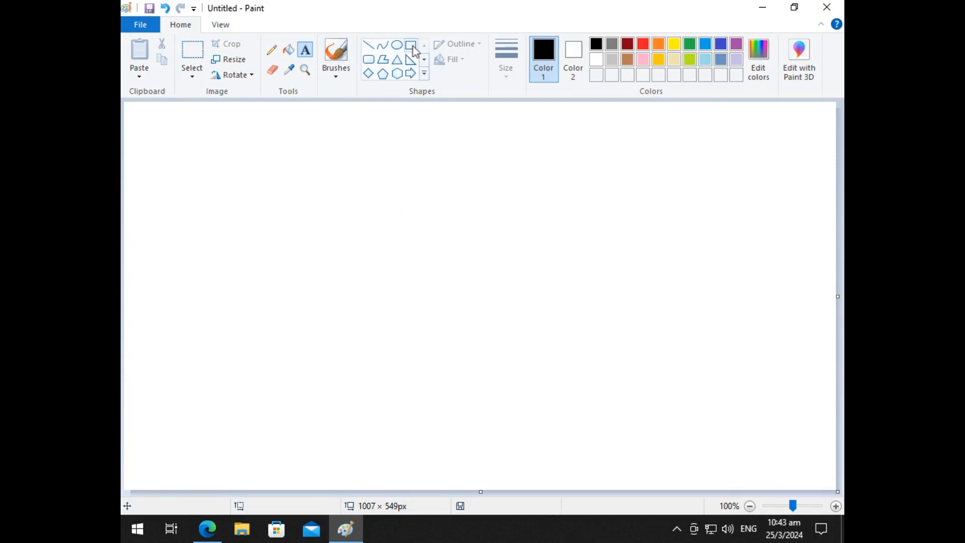
pyautogui.click(370, 63)
pyautogui.moveTo(146, 129); pyautogui.dragTo(279, 251)
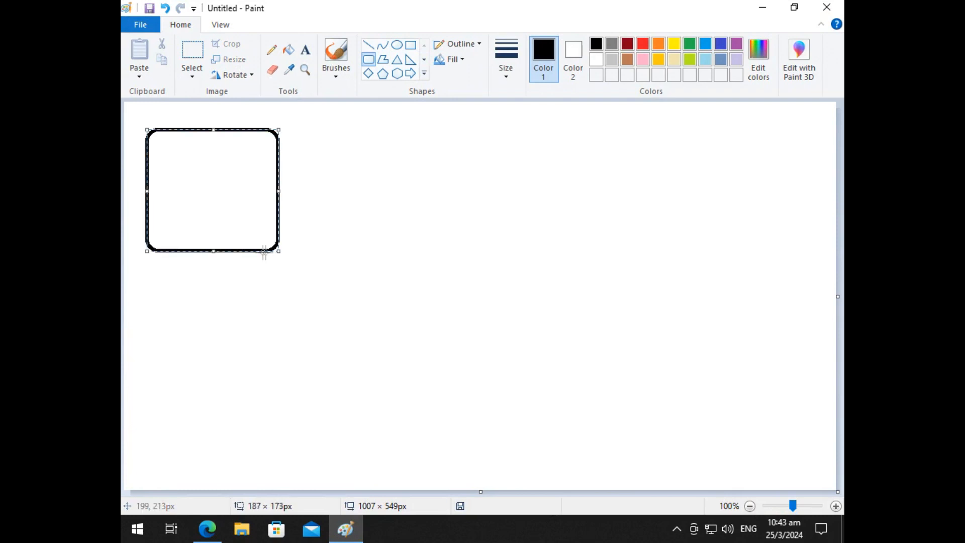
pyautogui.click(297, 333)
pyautogui.moveTo(247, 165); pyautogui.dragTo(388, 231)
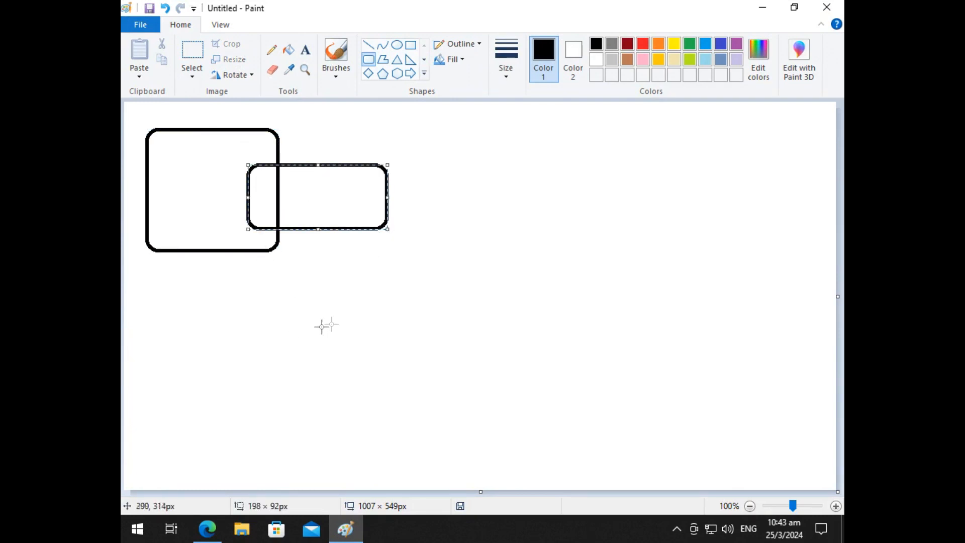
pyautogui.click(267, 368)
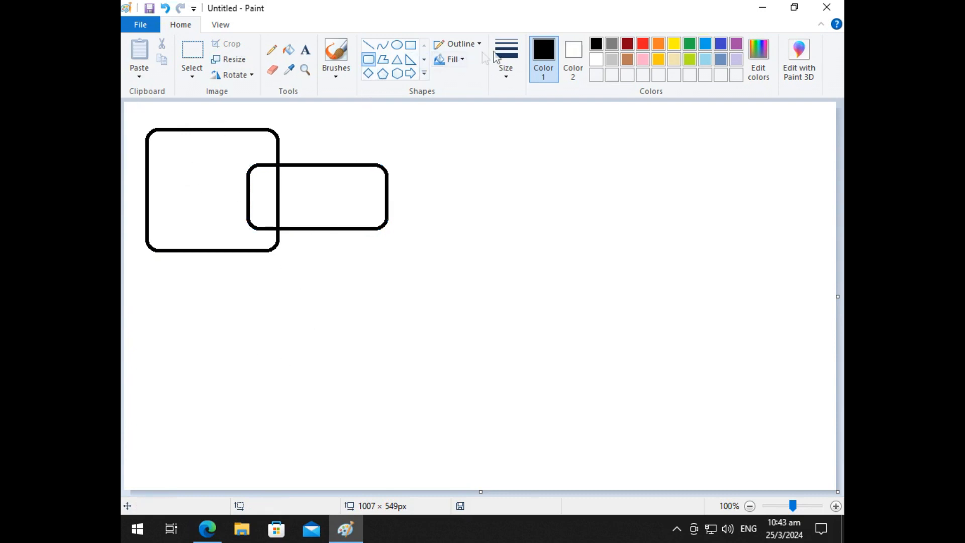
# Step: Draw an ellipse about 250 × 153 px right of the rectangles and connect it to the smaller rectangle with a zigzag of straight lines
pyautogui.click(396, 44)
pyautogui.moveTo(507, 116); pyautogui.dragTo(683, 224)
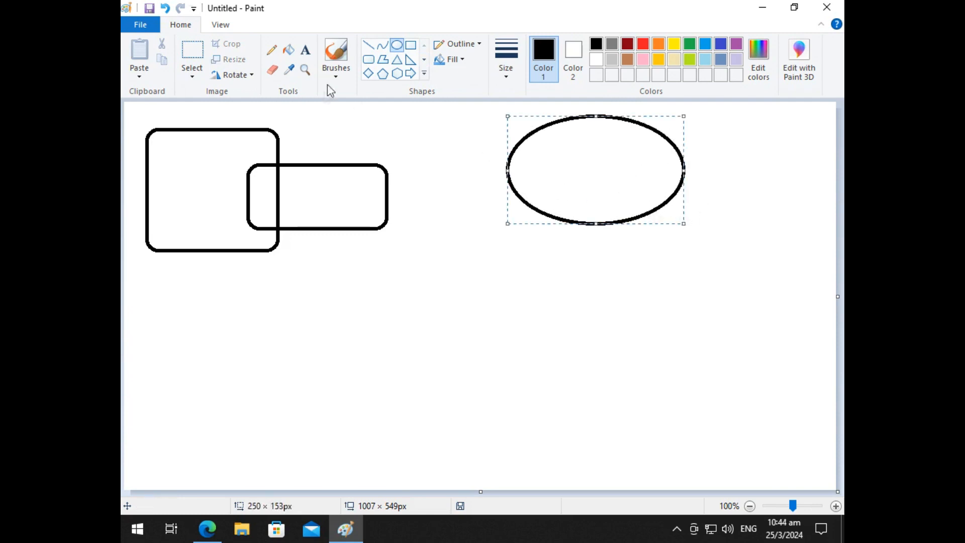
pyautogui.click(368, 45)
pyautogui.moveTo(504, 167); pyautogui.dragTo(476, 186)
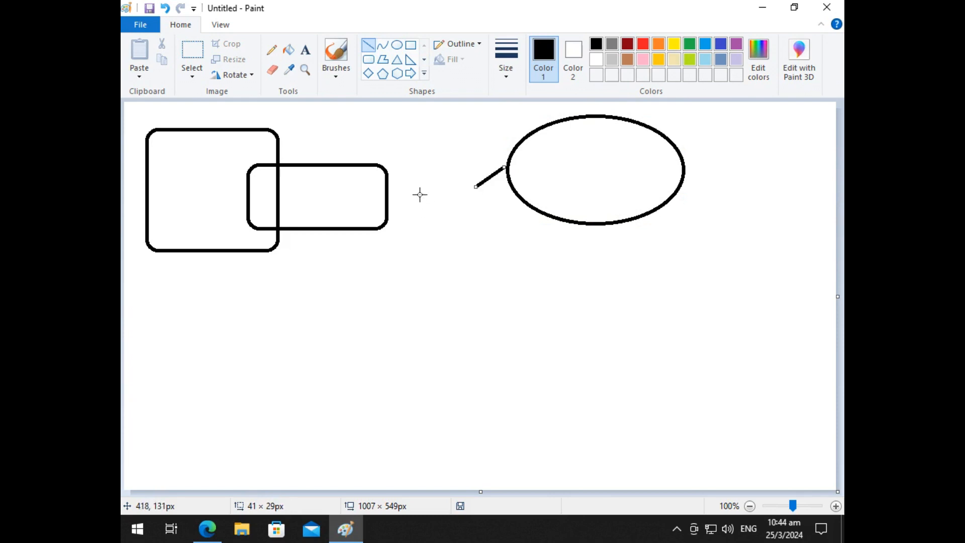
pyautogui.moveTo(390, 199)
pyautogui.mouseDown()
pyautogui.moveTo(428, 164)
pyautogui.moveTo(447, 174)
pyautogui.moveTo(430, 166)
pyautogui.mouseUp()
pyautogui.click(429, 252)
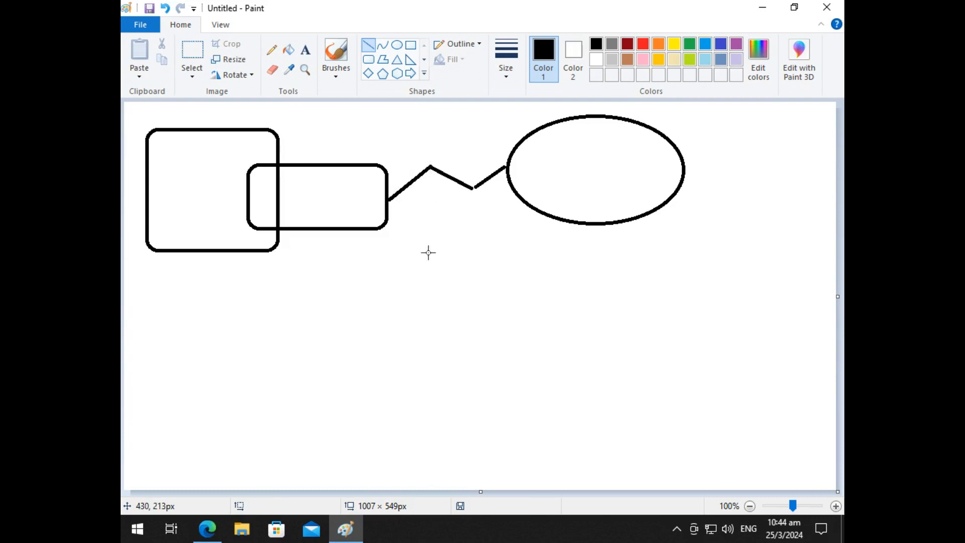
# Step: Label the large rounded rectangle with the three-line text "86box", "mit", "pc/ip"
pyautogui.click(305, 51)
pyautogui.moveTo(178, 206); pyautogui.dragTo(239, 235)
pyautogui.write('86bo')
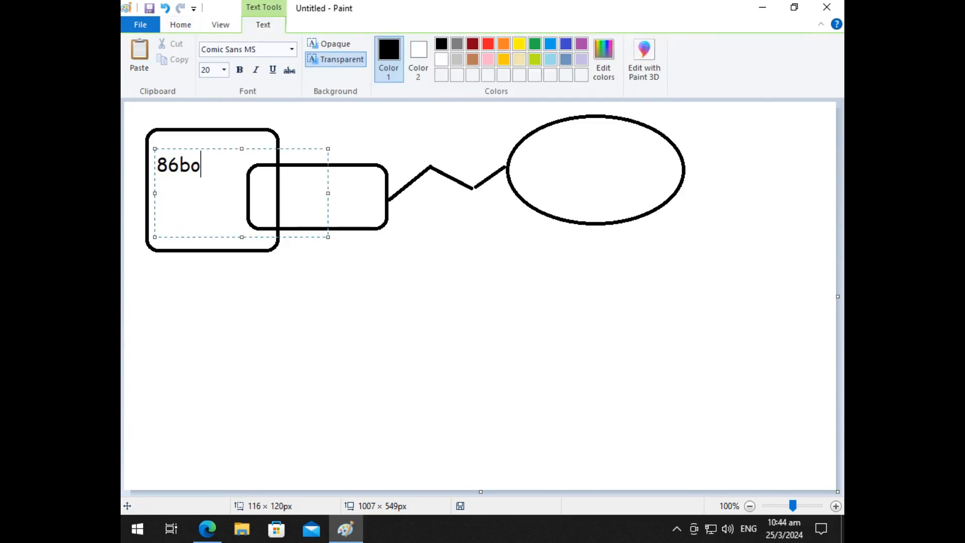
pyautogui.write('x')
pyautogui.press('Return')
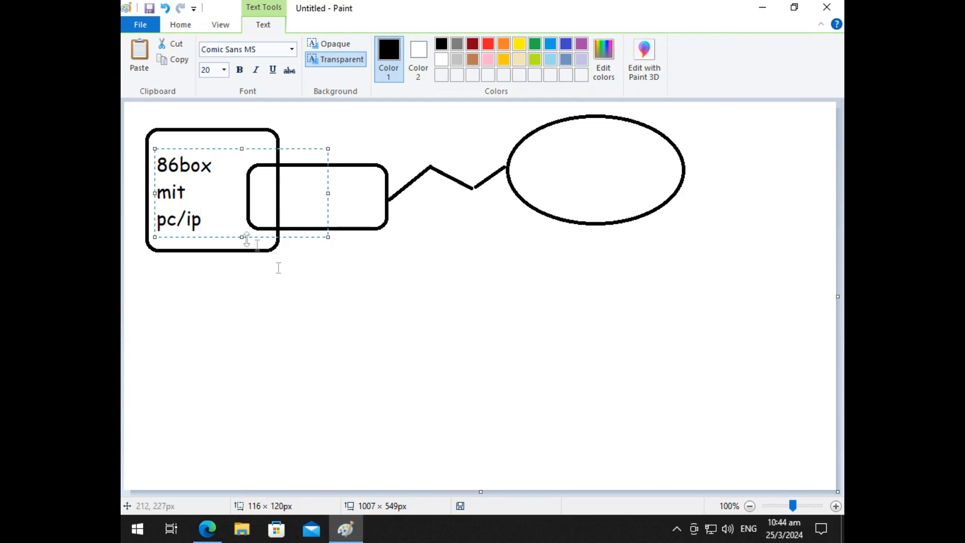
pyautogui.click(323, 264)
# Step: Label the smaller rounded rectangle "slirp library" and shift the text slightly left to fit inside it
pyautogui.moveTo(289, 177); pyautogui.dragTo(375, 211)
pyautogui.write('slir')
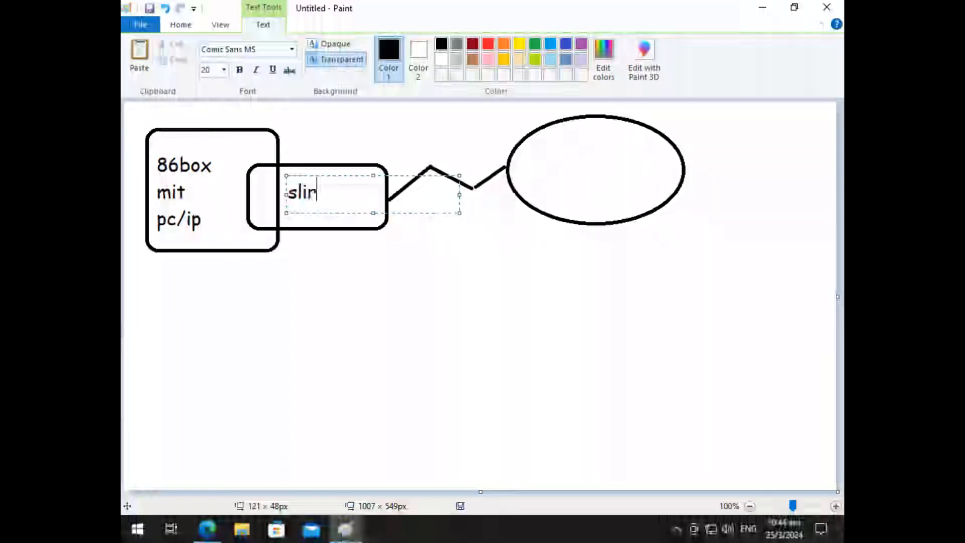
pyautogui.write('p library')
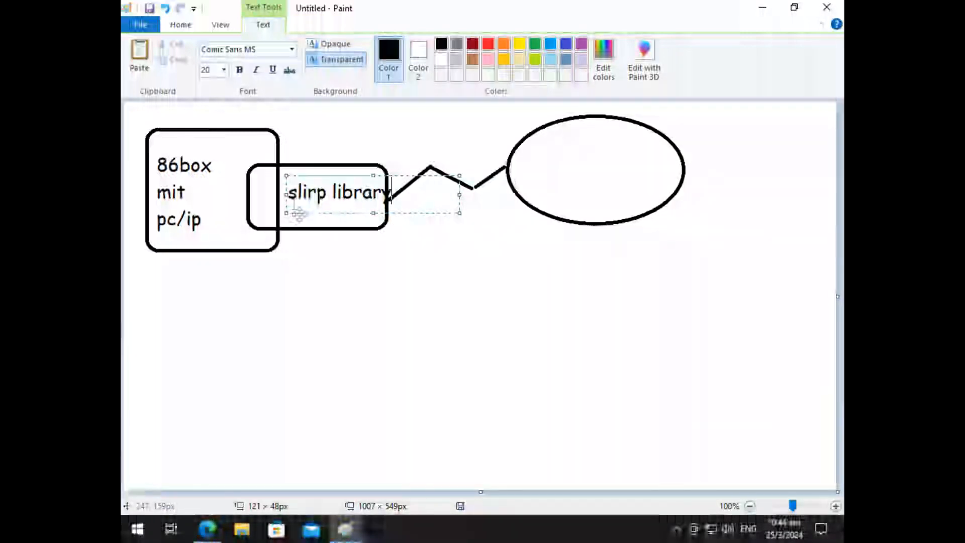
pyautogui.moveTo(310, 212); pyautogui.dragTo(302, 213)
pyautogui.click(357, 361)
# Step: Add the text "internet" inside the ellipse
pyautogui.moveTo(539, 136); pyautogui.dragTo(641, 186)
pyautogui.write('in')
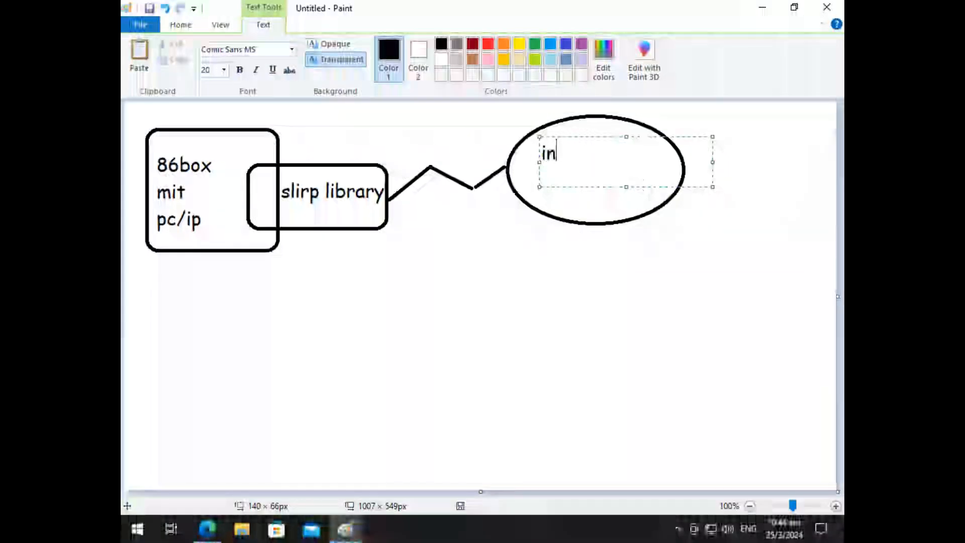
pyautogui.write('ternet')
pyautogui.click(450, 278)
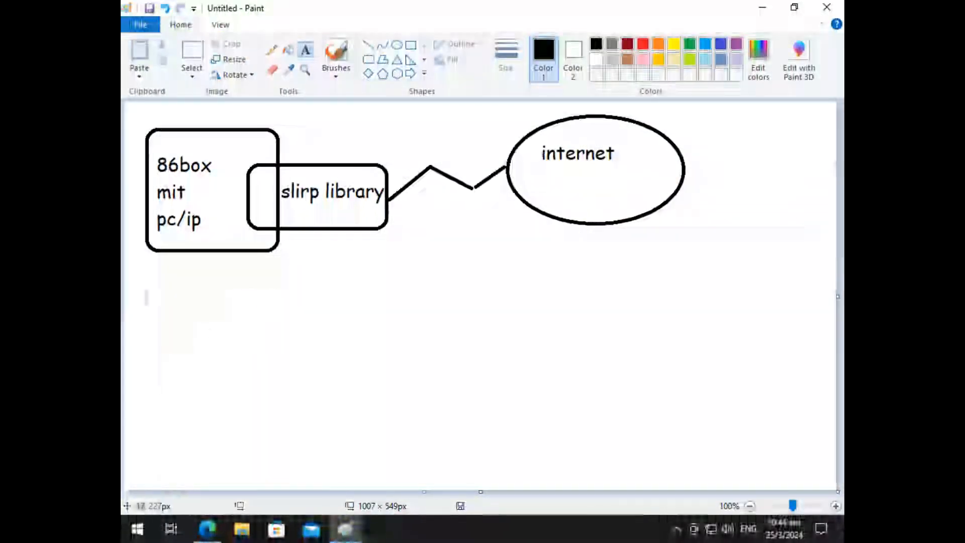
# Step: Add the address 10.0.2.15 below the 86box rectangle
pyautogui.moveTo(156, 263); pyautogui.dragTo(327, 298)
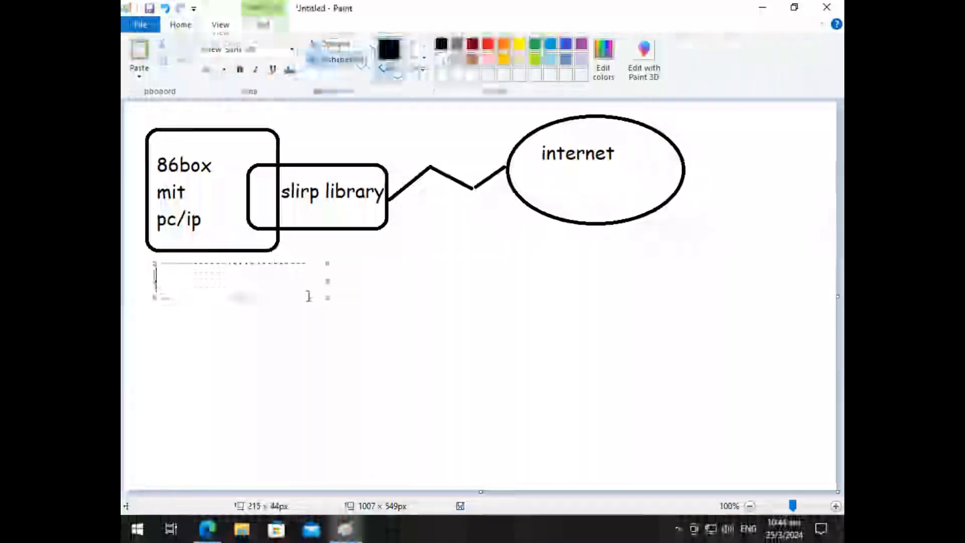
pyautogui.write('10.0.')
pyautogui.press('BackSpace')
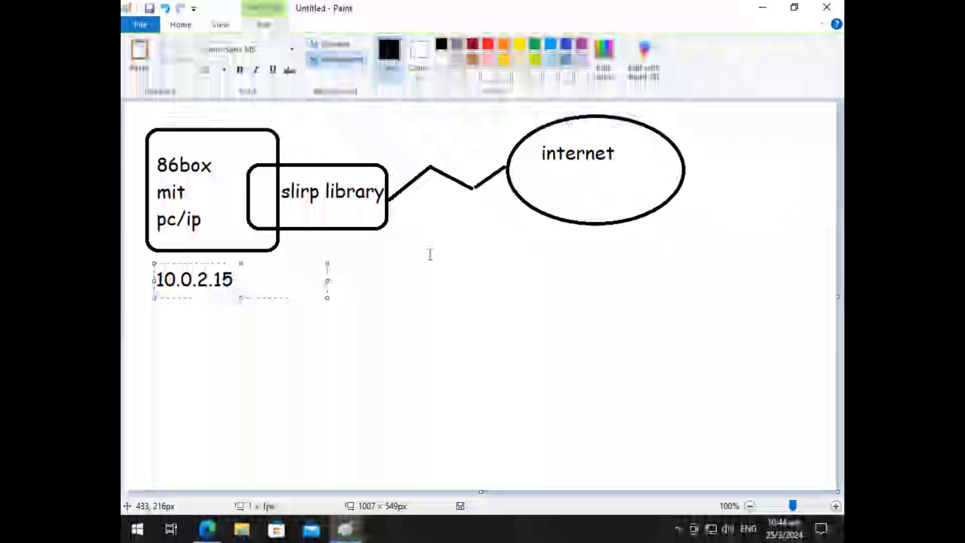
pyautogui.click(429, 254)
# Step: Add the two-line text "10.0.2.2 gw" and "10.0.2.3 dns" below the slirp library rectangle
pyautogui.moveTo(296, 240); pyautogui.dragTo(469, 293)
pyautogui.write('10.0.')
pyautogui.write('2')
pyautogui.press('BackSpace')
pyautogui.write('0.2.2')
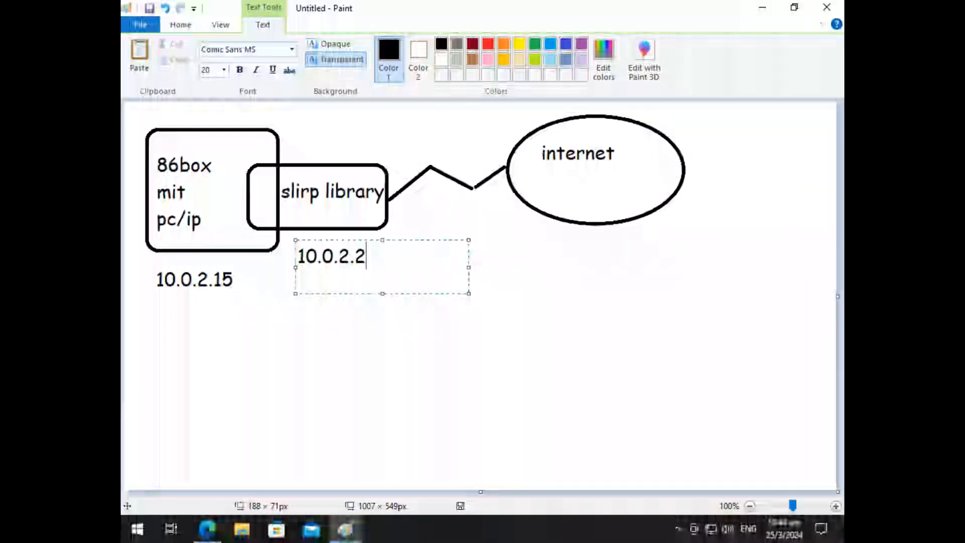
pyautogui.write('  gw ')
pyautogui.write('10.0.2.3 dns')
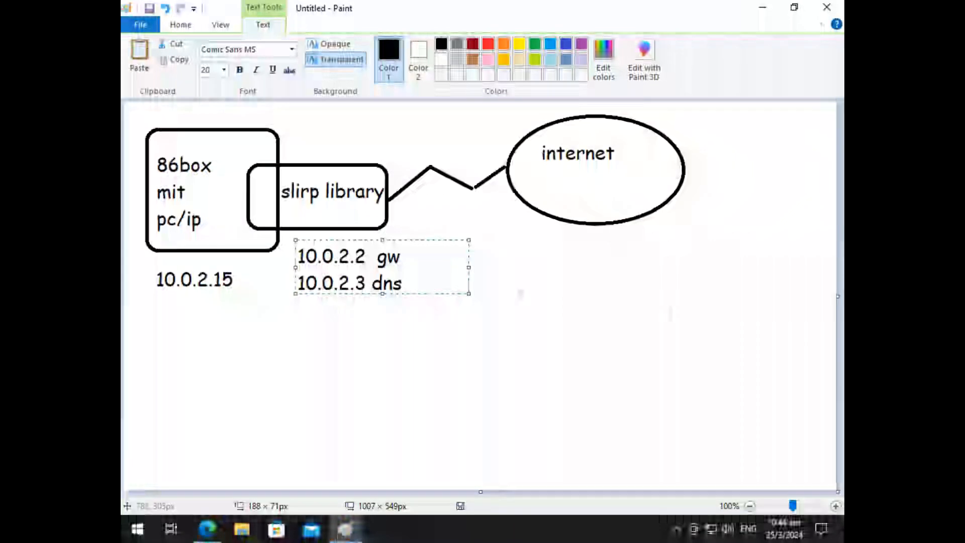
pyautogui.click(664, 311)
pyautogui.moveTo(524, 236); pyautogui.dragTo(714, 265)
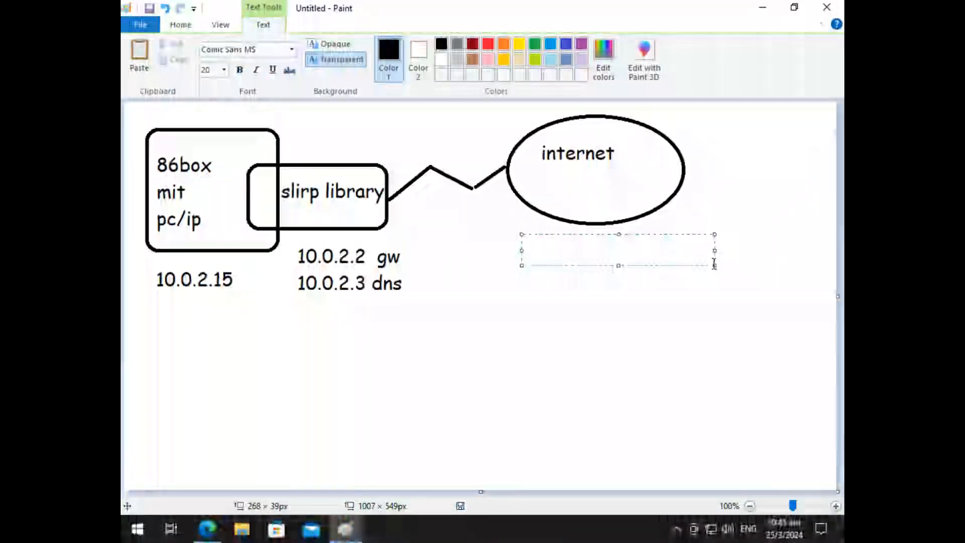
pyautogui.write('*')
pyautogui.press('Return')
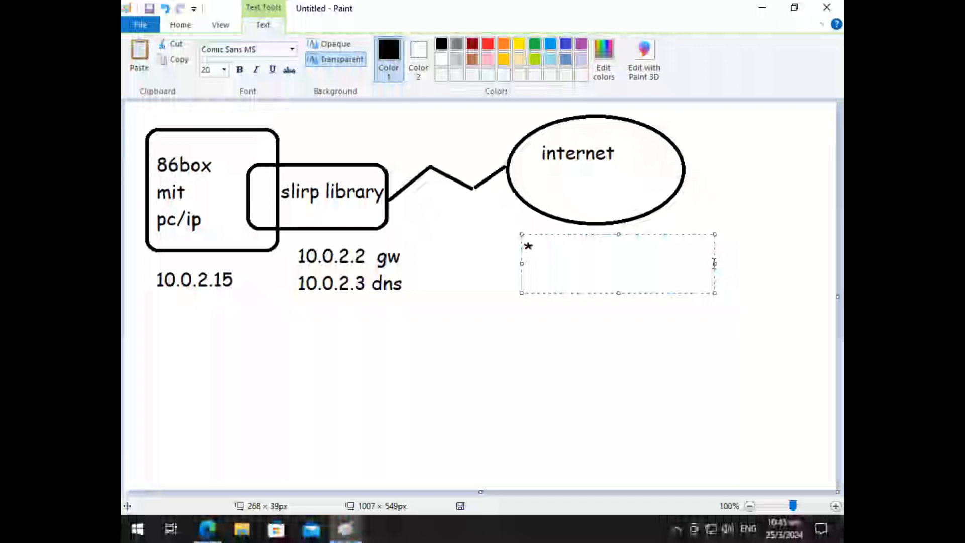
pyautogui.click(508, 241)
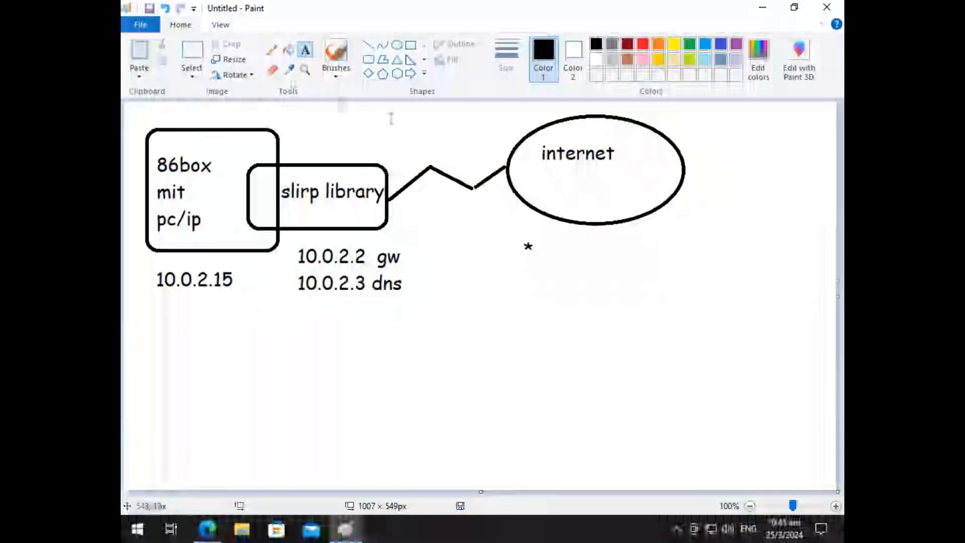
pyautogui.click(192, 56)
pyautogui.moveTo(511, 239); pyautogui.dragTo(556, 259)
pyautogui.press('Delete')
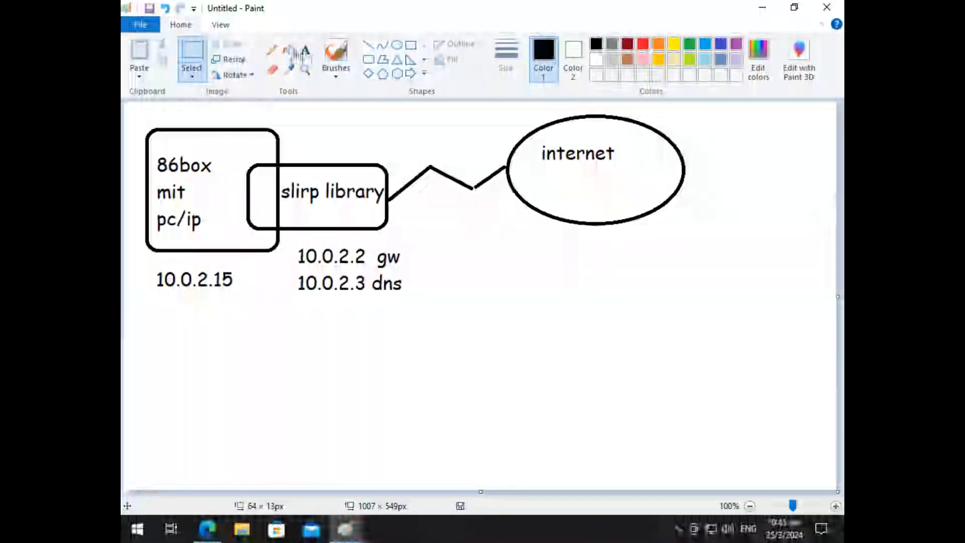
# Step: Add the text "0.0.0.0/0" beside the upper right of the internet ellipse
pyautogui.click(305, 50)
pyautogui.moveTo(692, 121); pyautogui.dragTo(805, 155)
pyautogui.write('0.0.0.0/8')
pyautogui.press('BackSpace')
pyautogui.write('0')
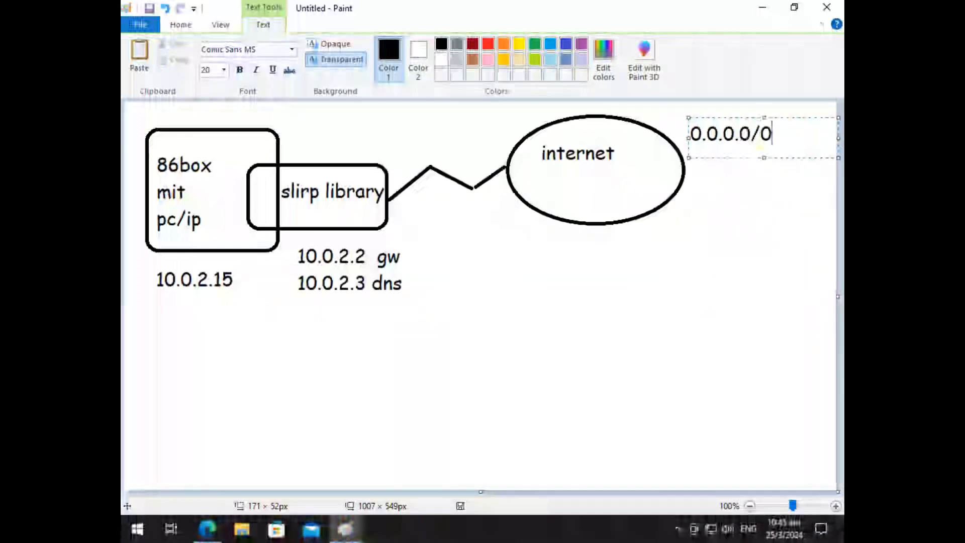
pyautogui.click(681, 230)
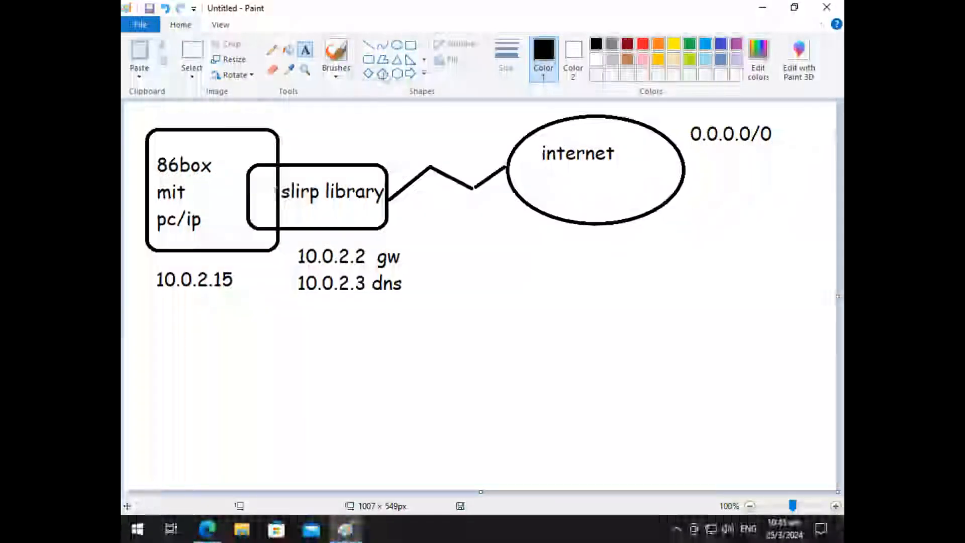
# Step: Draw a diagonal line up and right from the overlap of the 86box and slirp library boxes, and label its end "?"
pyautogui.click(368, 46)
pyautogui.moveTo(262, 191)
pyautogui.mouseDown()
pyautogui.moveTo(305, 143)
pyautogui.moveTo(345, 134)
pyautogui.moveTo(350, 151)
pyautogui.mouseUp()
pyautogui.click(305, 51)
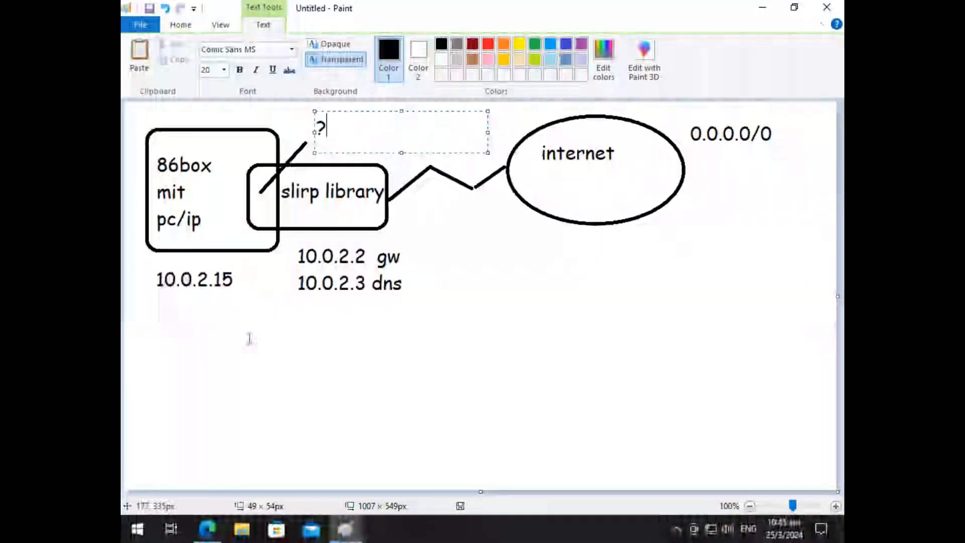
pyautogui.click(451, 320)
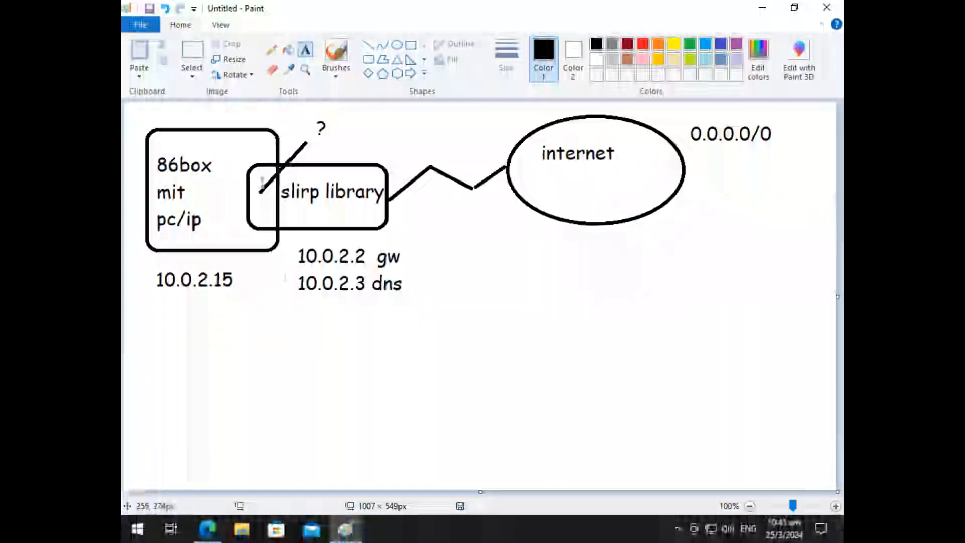
# Step: Draw a second rounded rectangle, about 183 × 155 px, below 10.0.2.15 and label it "86box", "mit", "pc/ip" on three lines
pyautogui.click(368, 59)
pyautogui.moveTo(151, 321); pyautogui.dragTo(281, 430)
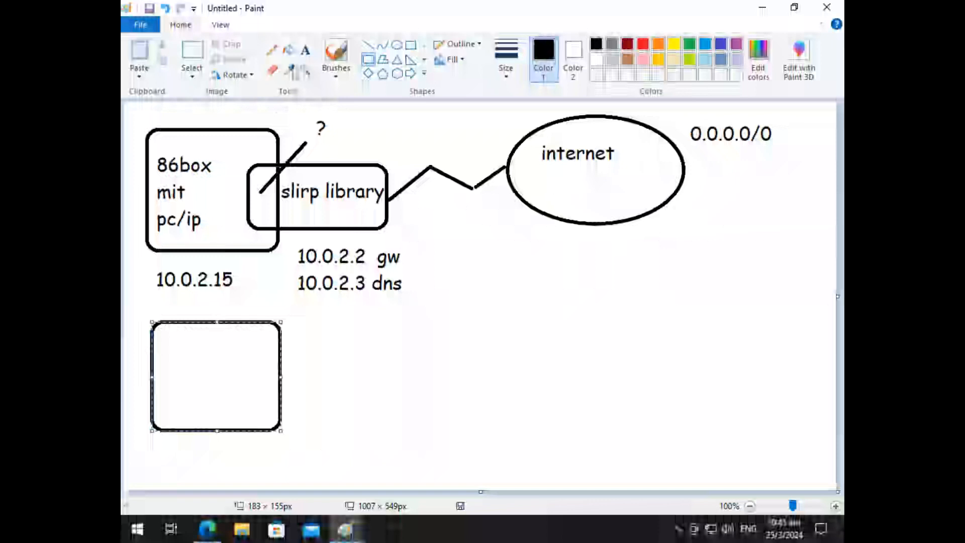
pyautogui.click(305, 49)
pyautogui.moveTo(165, 338); pyautogui.dragTo(257, 419)
pyautogui.write('86')
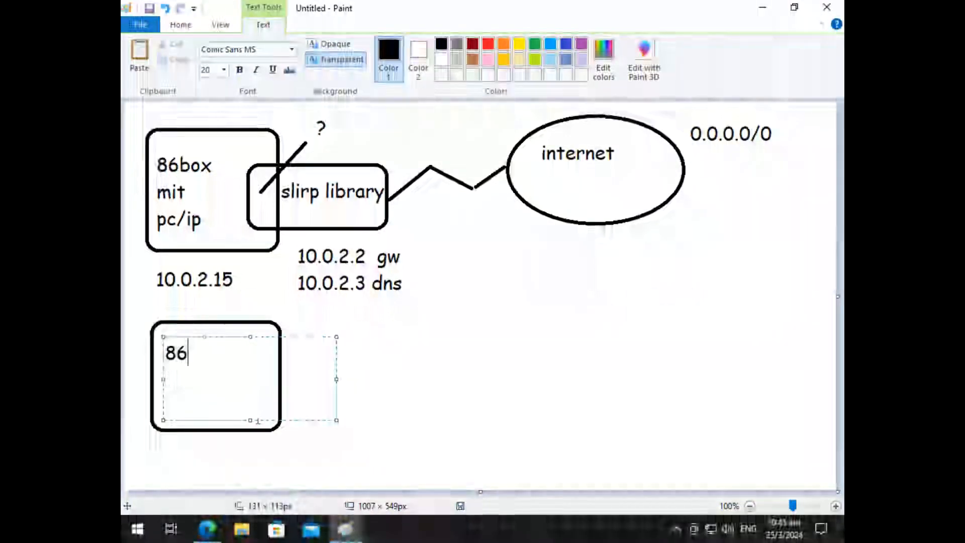
pyautogui.write('box')
pyautogui.press('Return')
pyautogui.write('mit')
pyautogui.press('Return')
pyautogui.write('pc/p')
pyautogui.press('BackSpace')
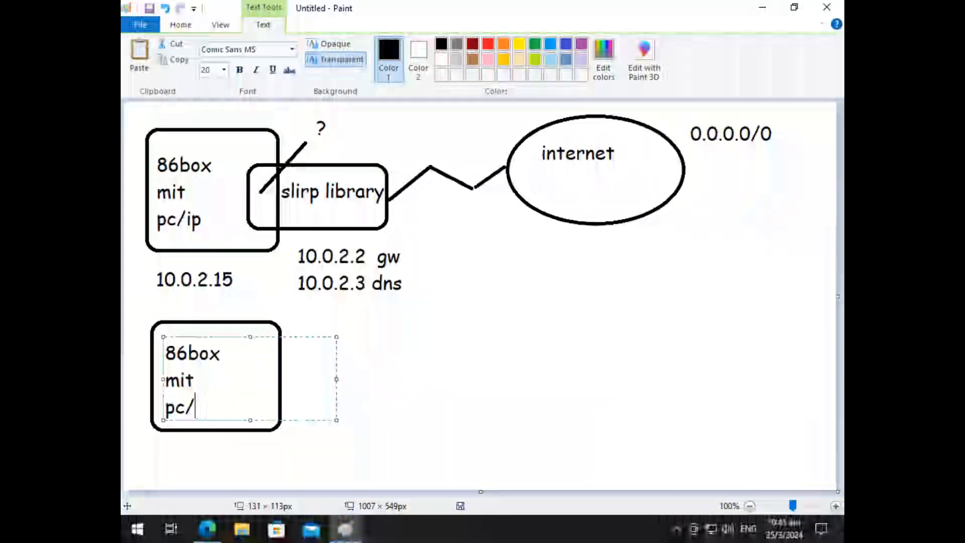
pyautogui.press('BackSpace')
pyautogui.press('BackSpace')
pyautogui.press('BackSpace')
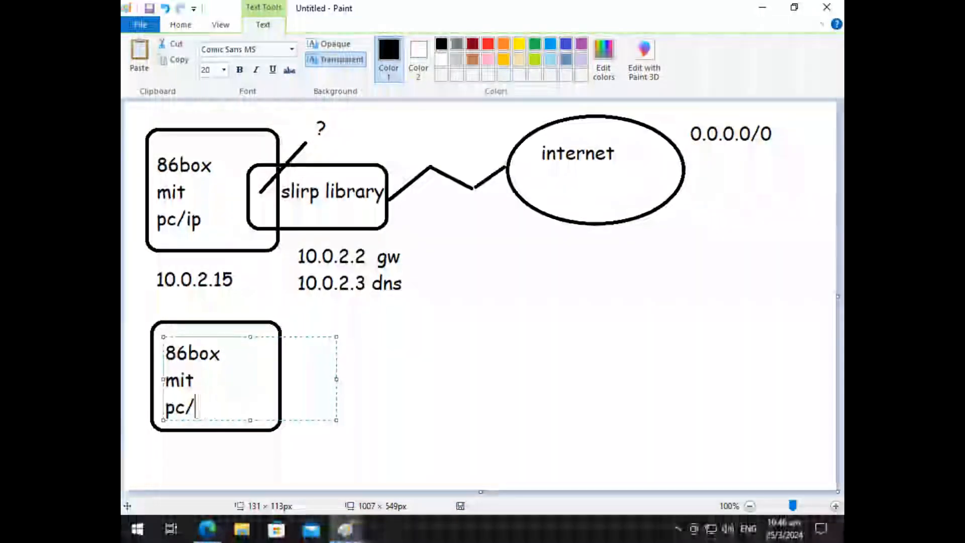
pyautogui.click(551, 437)
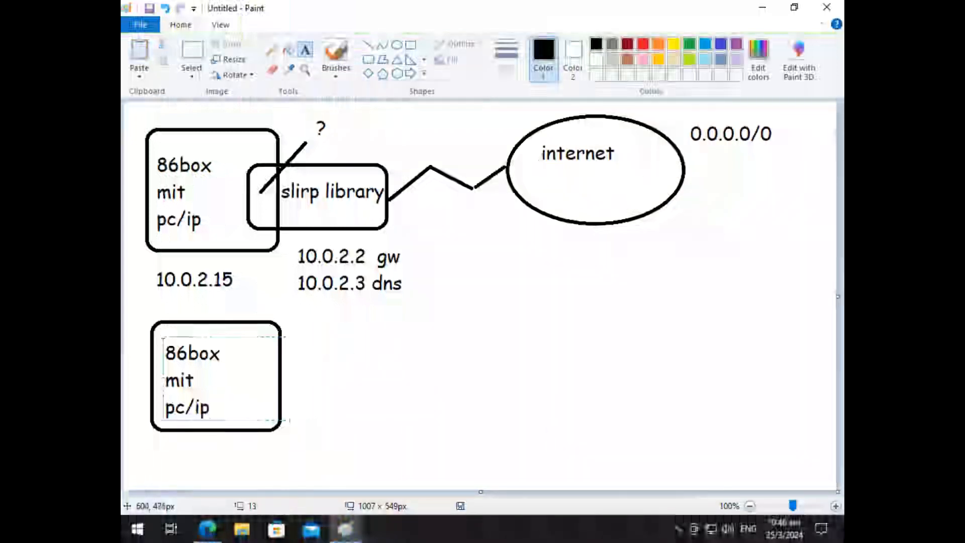
# Step: Draw a horizontal bus line about 325 px long, link it diagonally to the lower 86box, and add a 62 px vertical stub above the junction
pyautogui.click(368, 44)
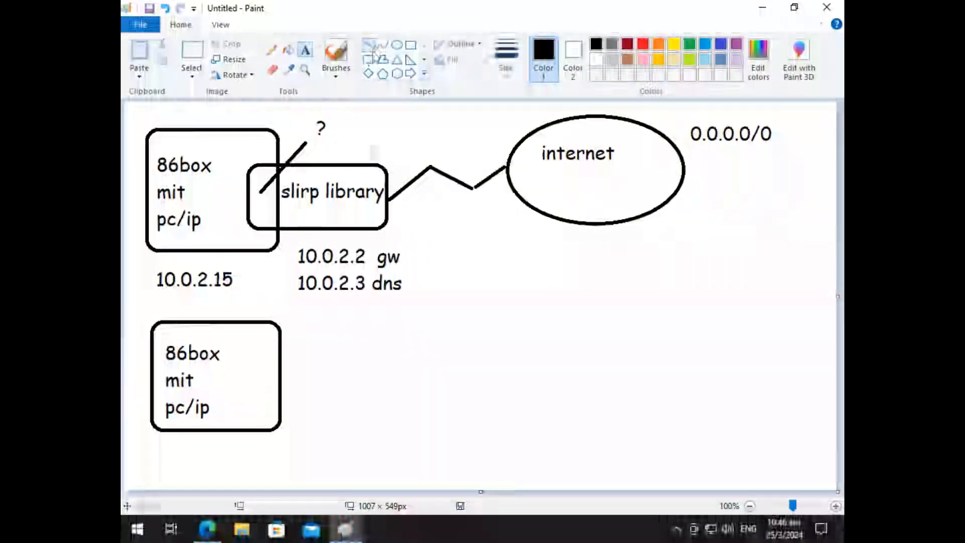
pyautogui.moveTo(325, 450); pyautogui.dragTo(554, 450)
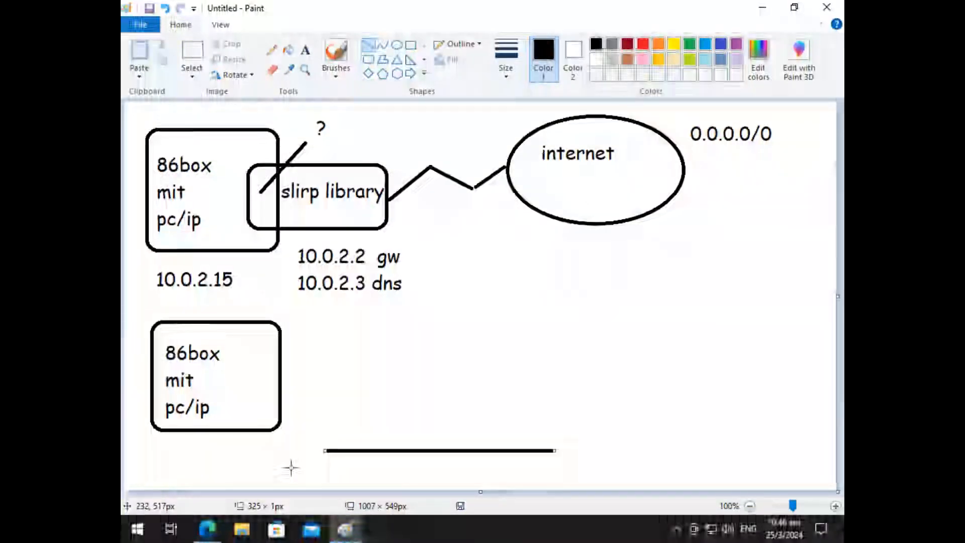
pyautogui.moveTo(357, 447)
pyautogui.mouseDown()
pyautogui.moveTo(273, 398)
pyautogui.moveTo(281, 403)
pyautogui.mouseUp()
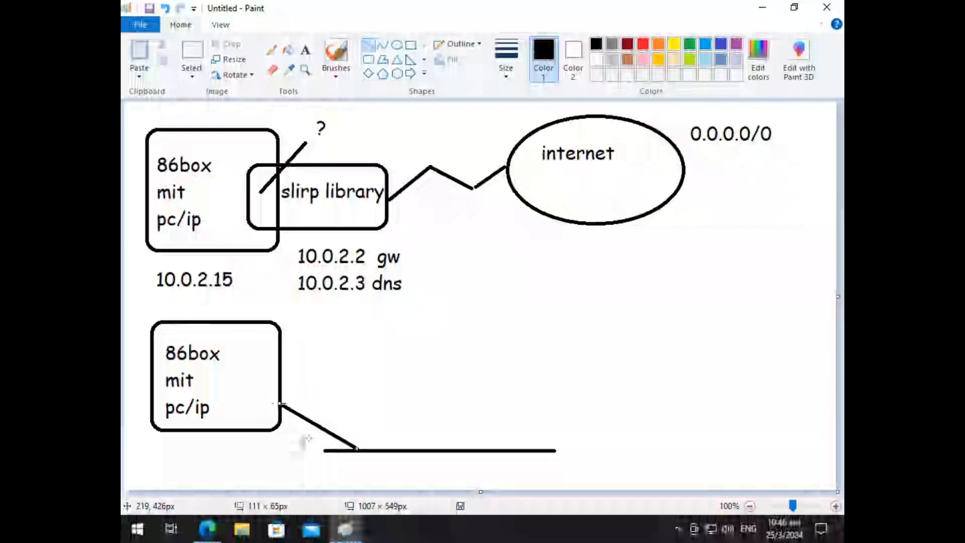
pyautogui.moveTo(356, 402); pyautogui.dragTo(355, 449)
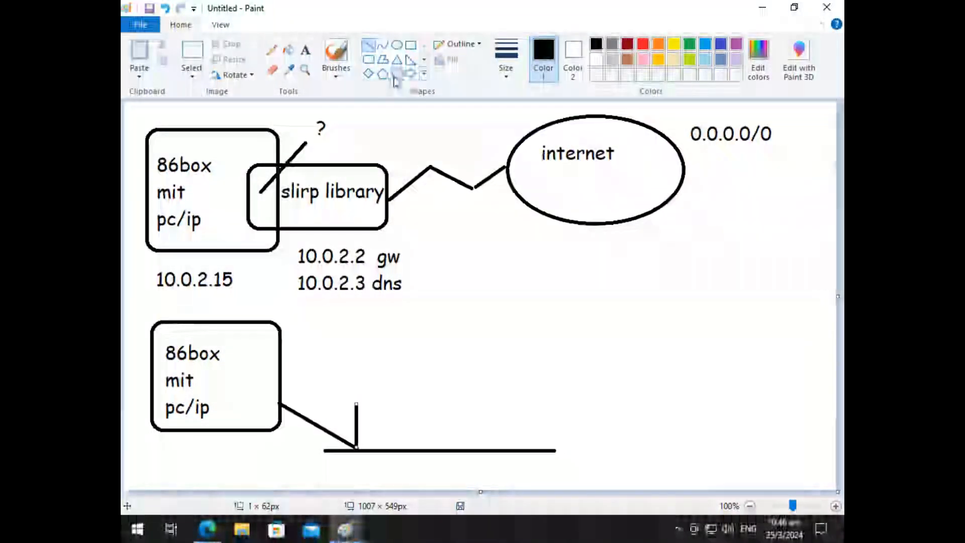
# Step: Draw a diamond about 93 × 115 px on top of the vertical stub and label it "wire" over "shark"
pyautogui.click(368, 74)
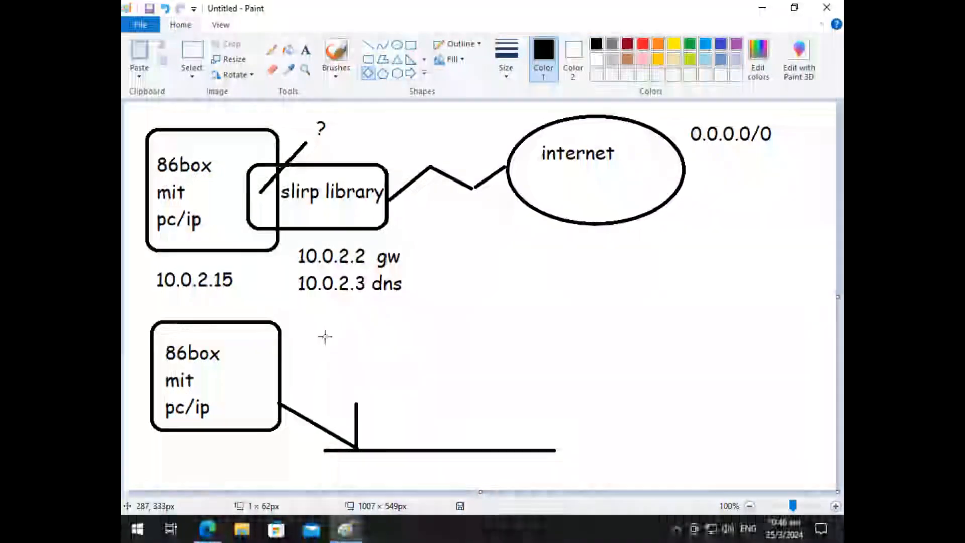
pyautogui.moveTo(325, 328)
pyautogui.mouseDown()
pyautogui.moveTo(369, 398)
pyautogui.moveTo(389, 406)
pyautogui.mouseUp()
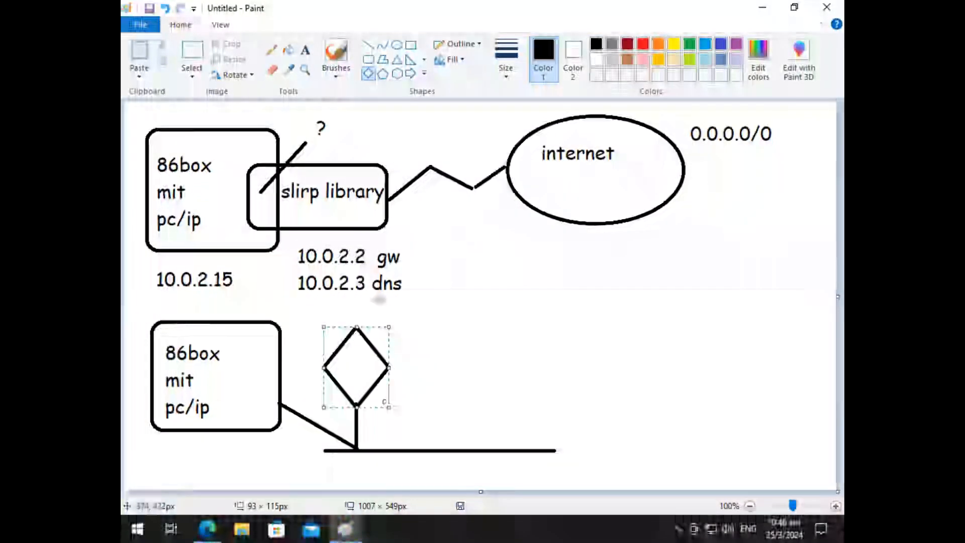
pyautogui.click(305, 50)
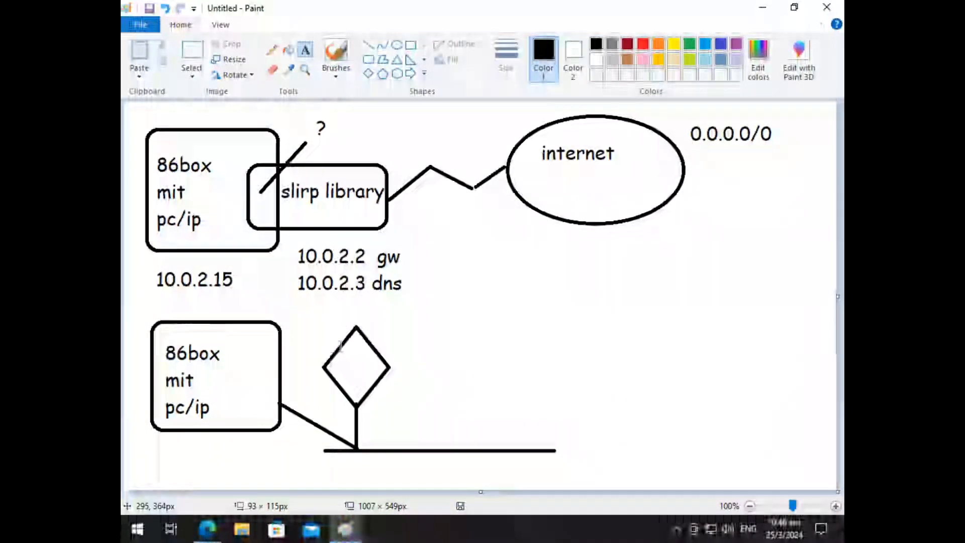
pyautogui.moveTo(341, 357); pyautogui.dragTo(379, 372)
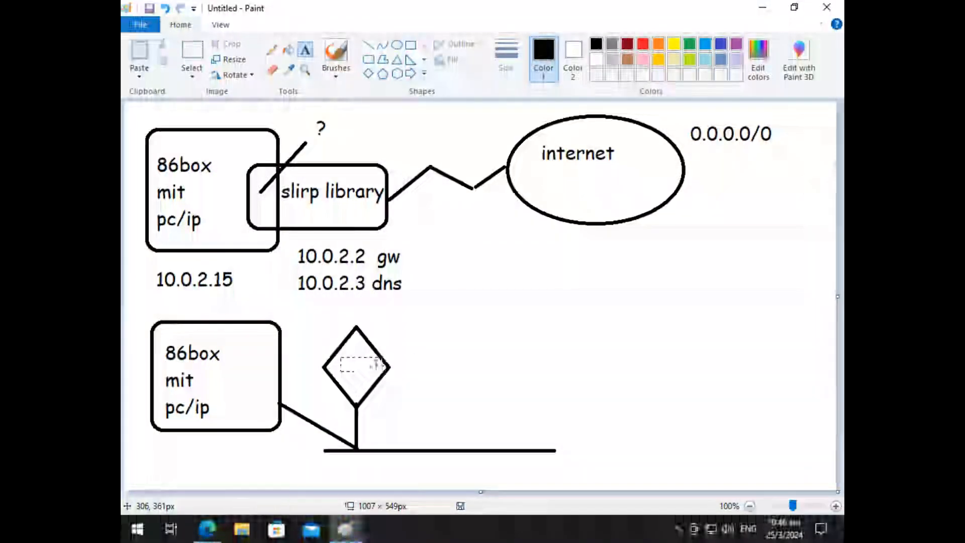
pyautogui.write('wire')
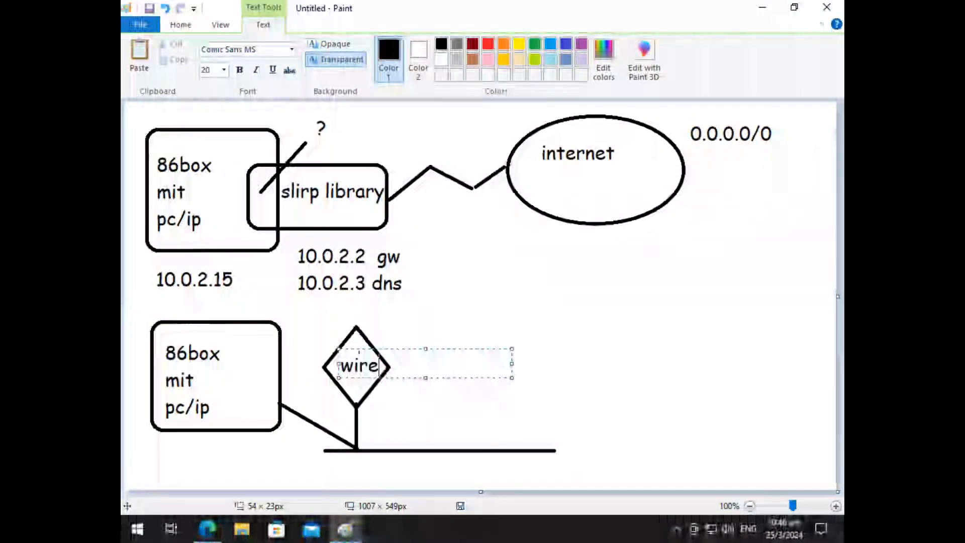
pyautogui.click(314, 374)
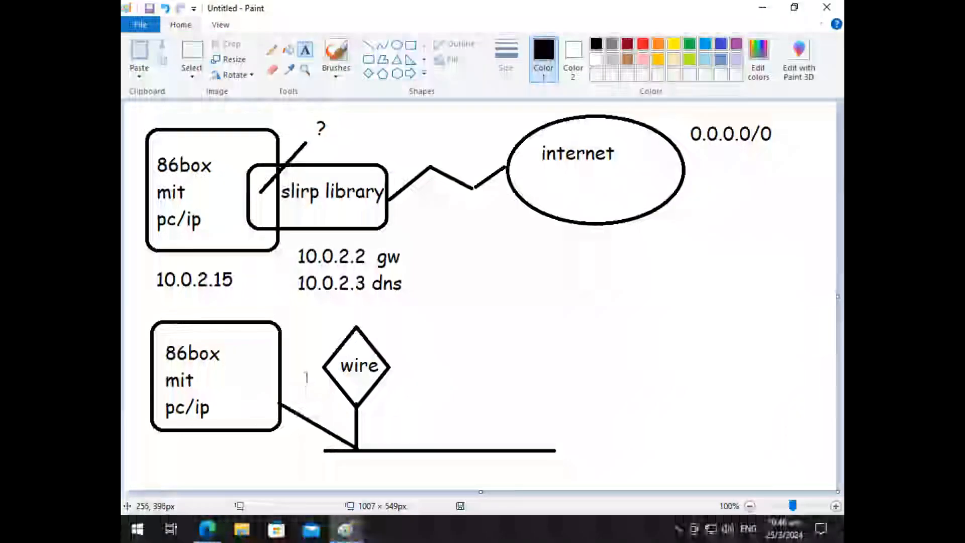
pyautogui.moveTo(314, 374); pyautogui.dragTo(448, 402)
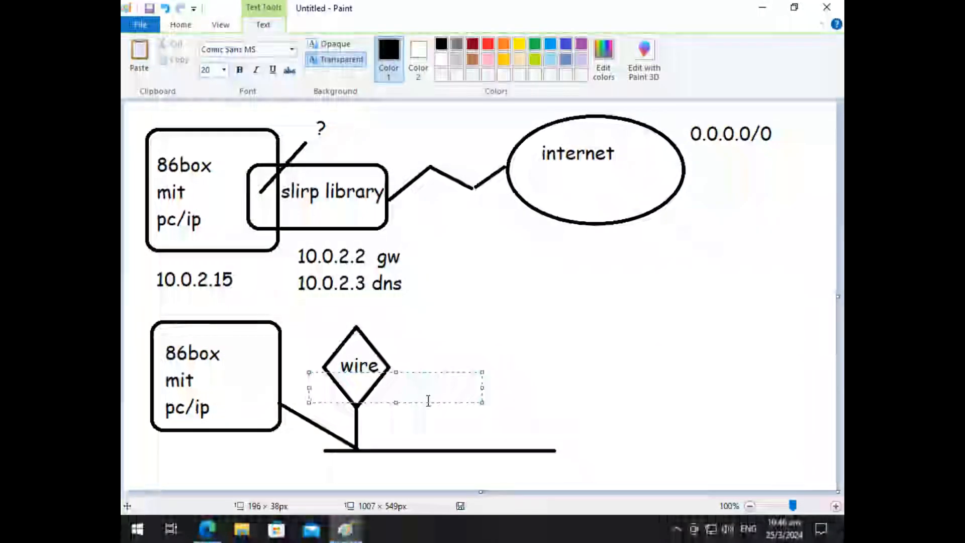
pyautogui.write('shark')
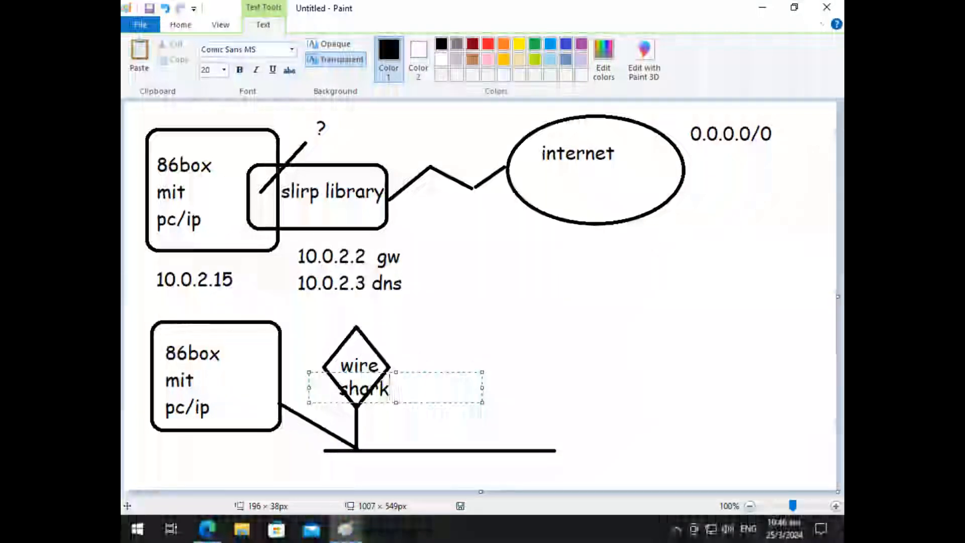
pyautogui.click(446, 330)
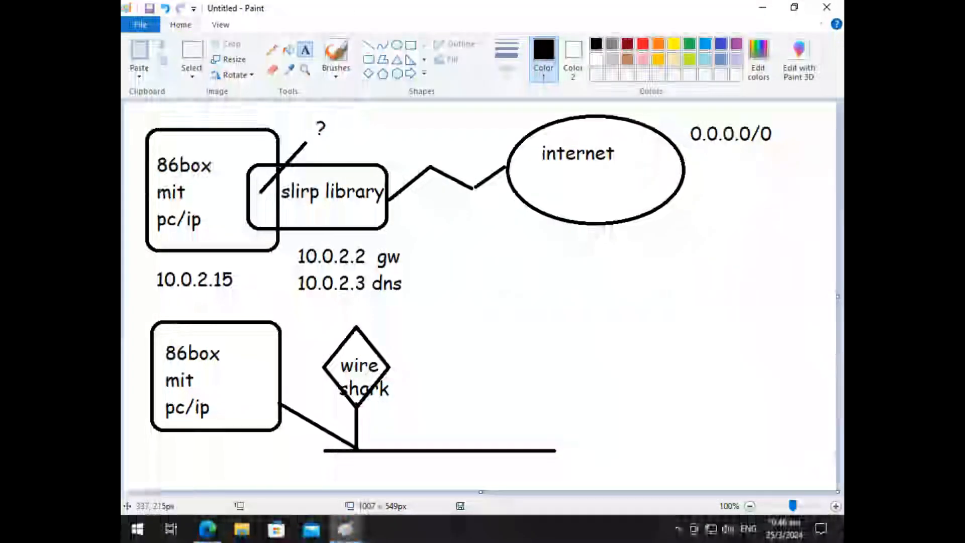
# Step: Draw a square-cornered rectangle about 181 × 101 px to the right of the diamond and connect it down to the bus line
pyautogui.click(369, 60)
pyautogui.click(411, 45)
pyautogui.moveTo(442, 339); pyautogui.dragTo(571, 411)
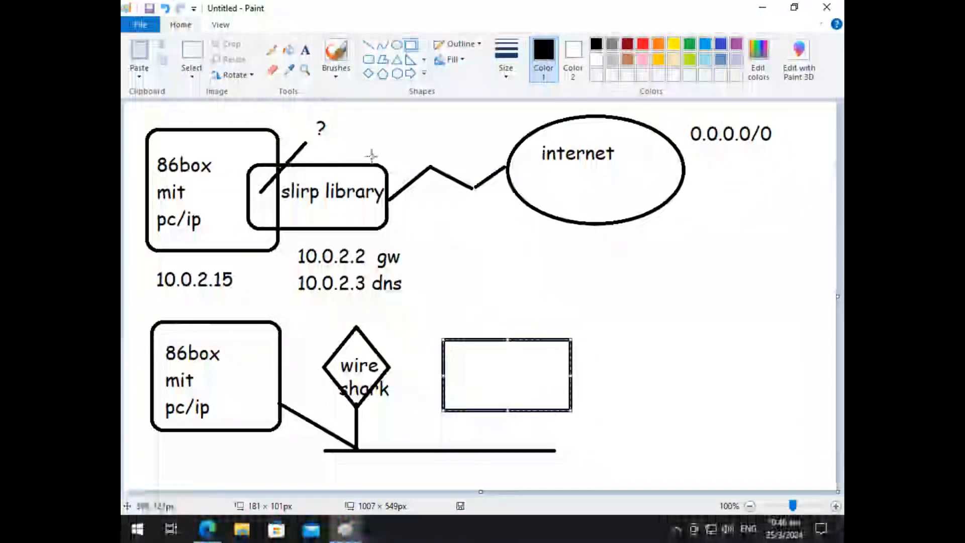
pyautogui.click(367, 44)
pyautogui.moveTo(470, 412); pyautogui.dragTo(470, 451)
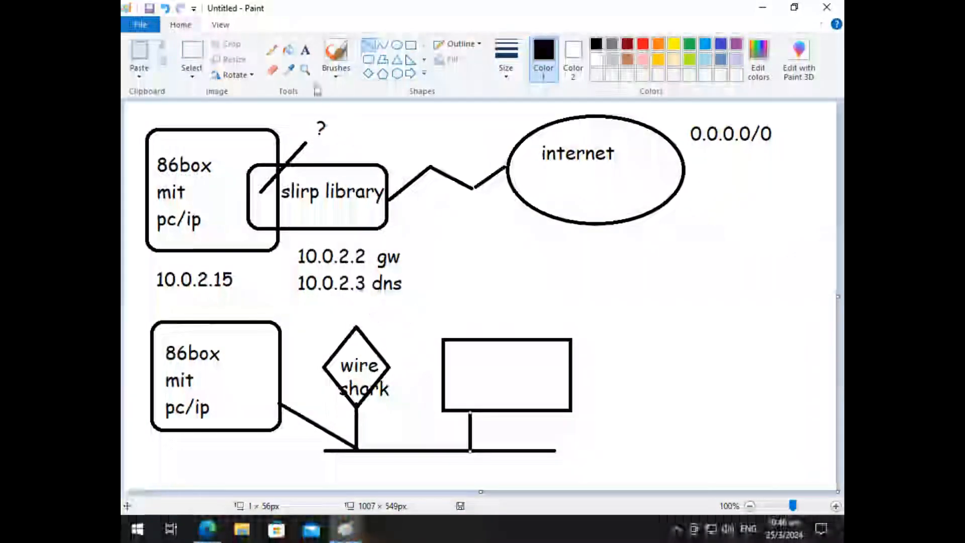
# Step: Add the text "HecnetNT" inside the new rectangle above the bus line
pyautogui.click(305, 50)
pyautogui.moveTo(444, 355); pyautogui.dragTo(550, 400)
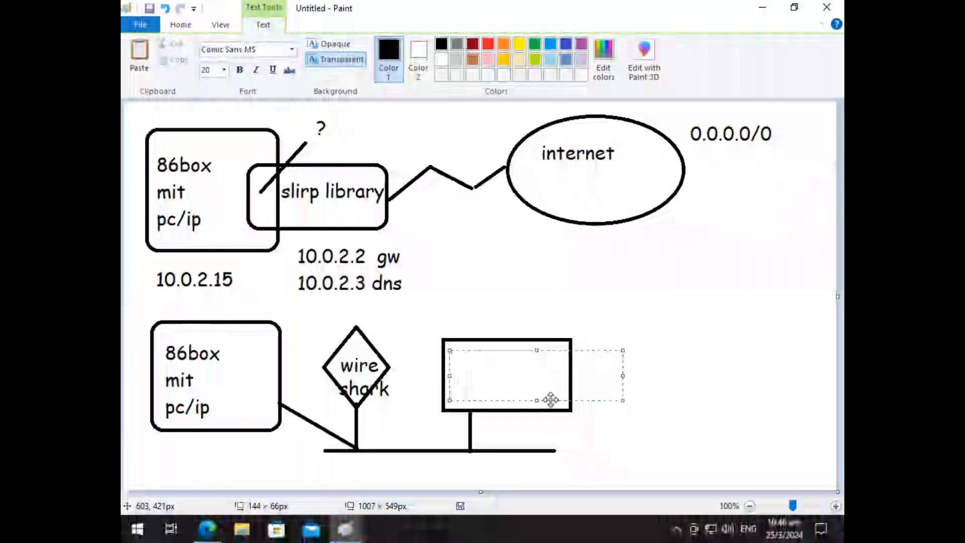
pyautogui.write('Hecn')
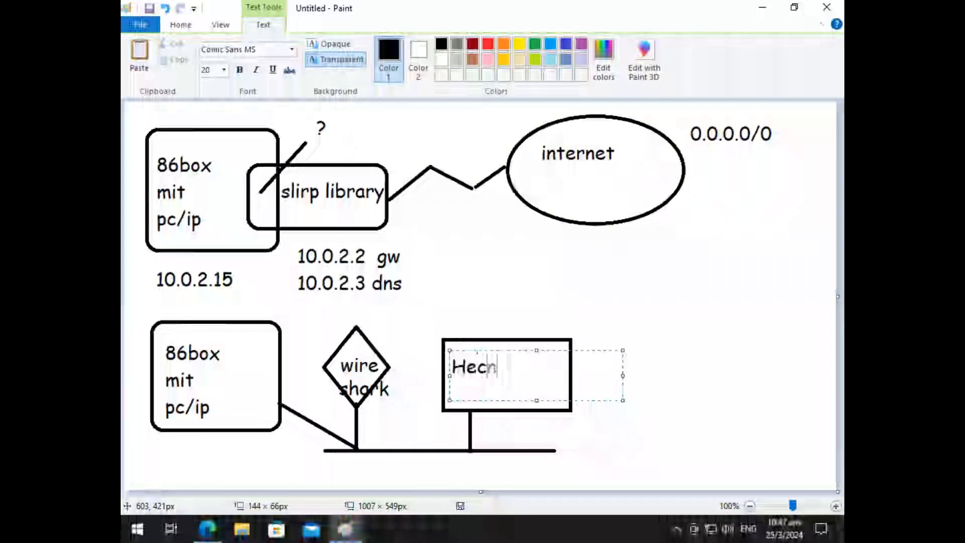
pyautogui.write('etNT')
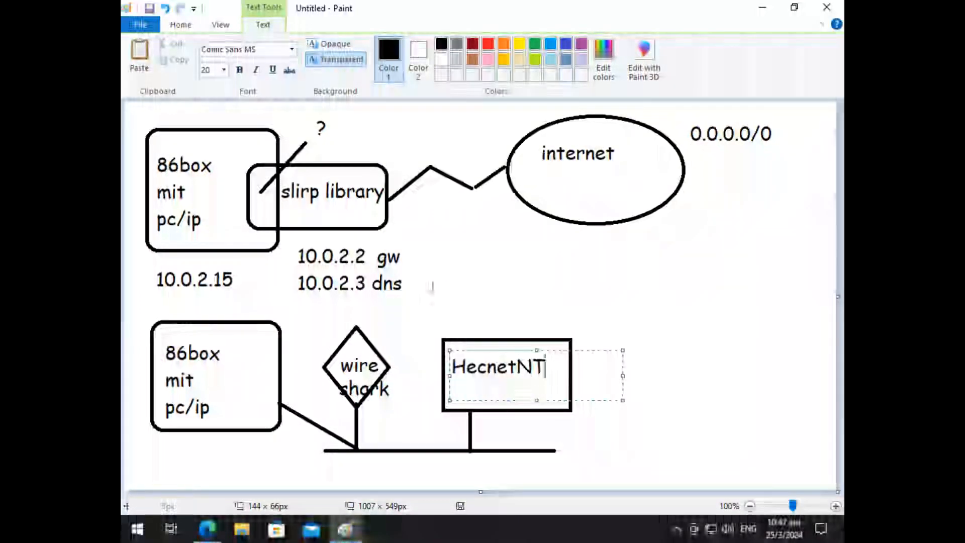
pyautogui.click(446, 285)
# Step: Draw a horizontal line about 105 px long from the HecnetNT rectangle's right side and label it "udp" above
pyautogui.click(368, 45)
pyautogui.moveTo(571, 363); pyautogui.dragTo(647, 363)
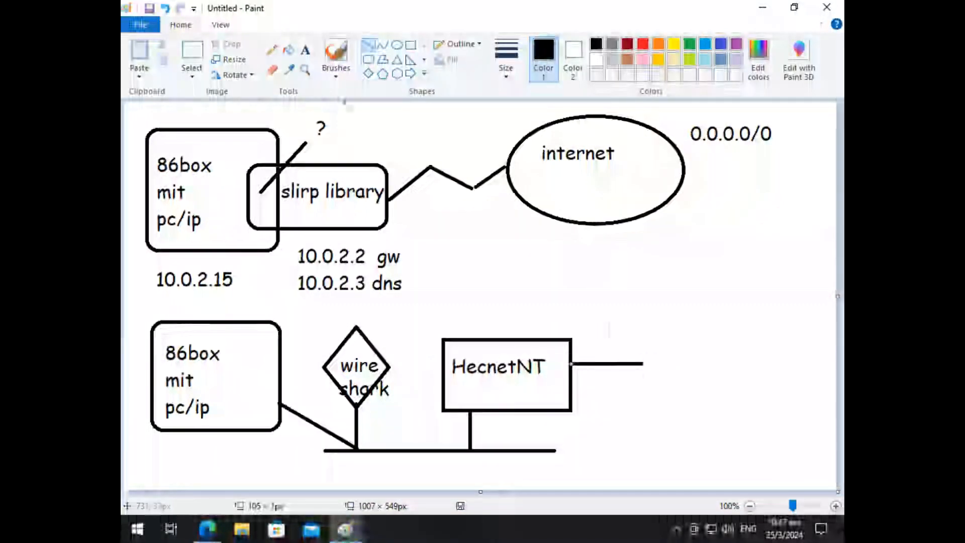
pyautogui.click(308, 52)
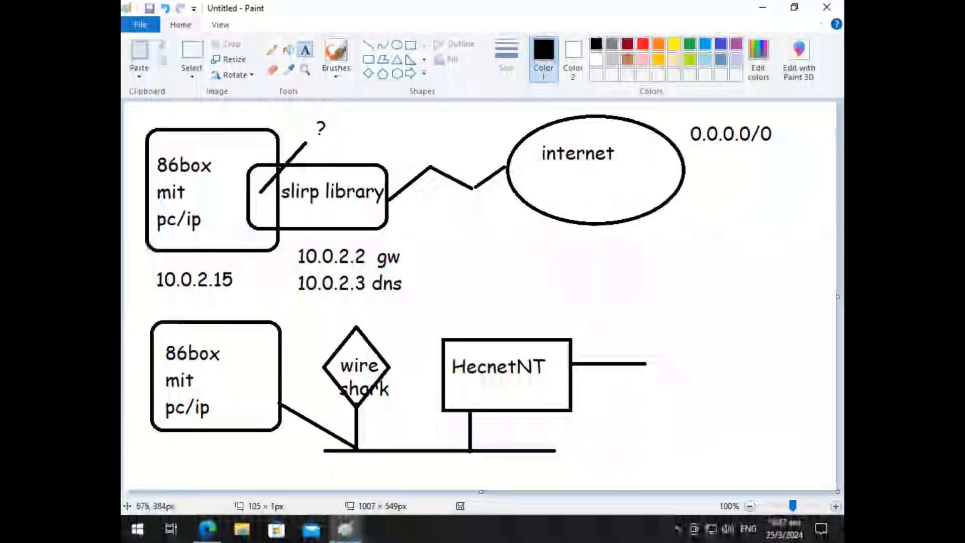
pyautogui.moveTo(579, 315); pyautogui.dragTo(634, 347)
pyautogui.write('udp')
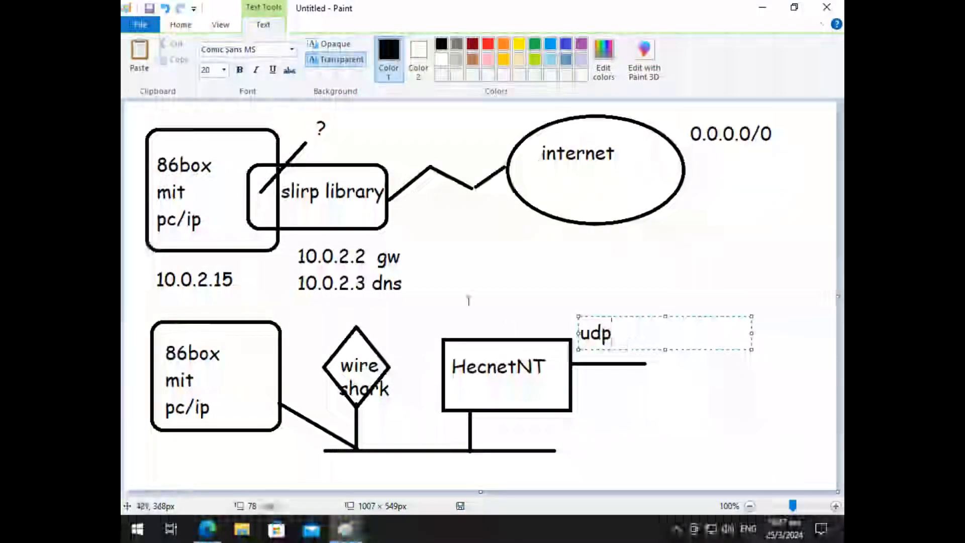
pyautogui.click(468, 300)
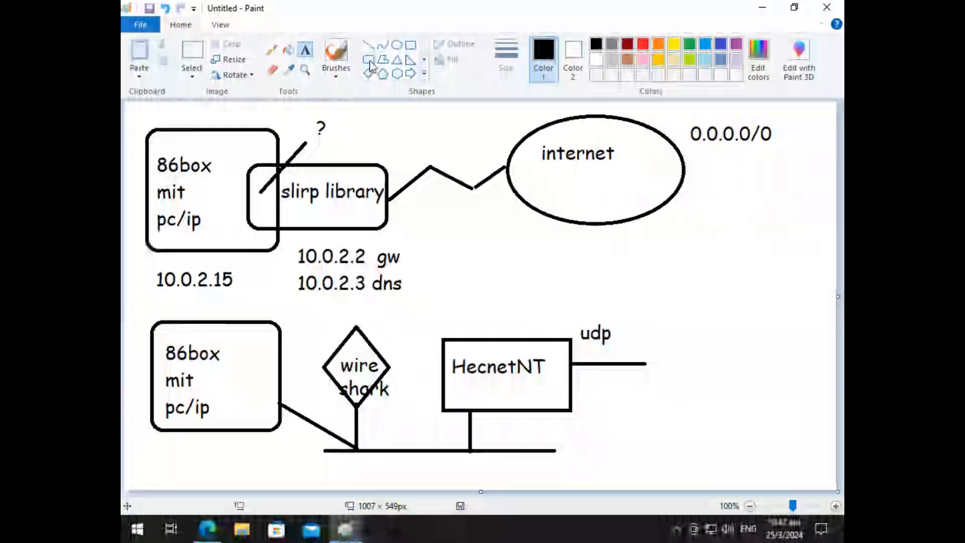
# Step: Draw a rectangle about 195 × 107 px at the end of the udp line and label it "slirp redirect"
pyautogui.click(410, 45)
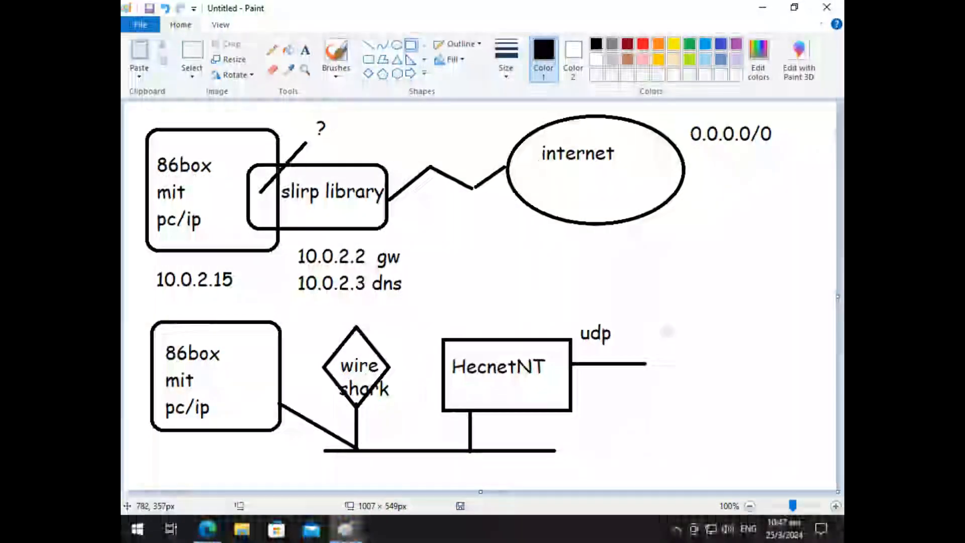
pyautogui.moveTo(646, 338)
pyautogui.mouseDown()
pyautogui.moveTo(728, 422)
pyautogui.moveTo(781, 413)
pyautogui.mouseUp()
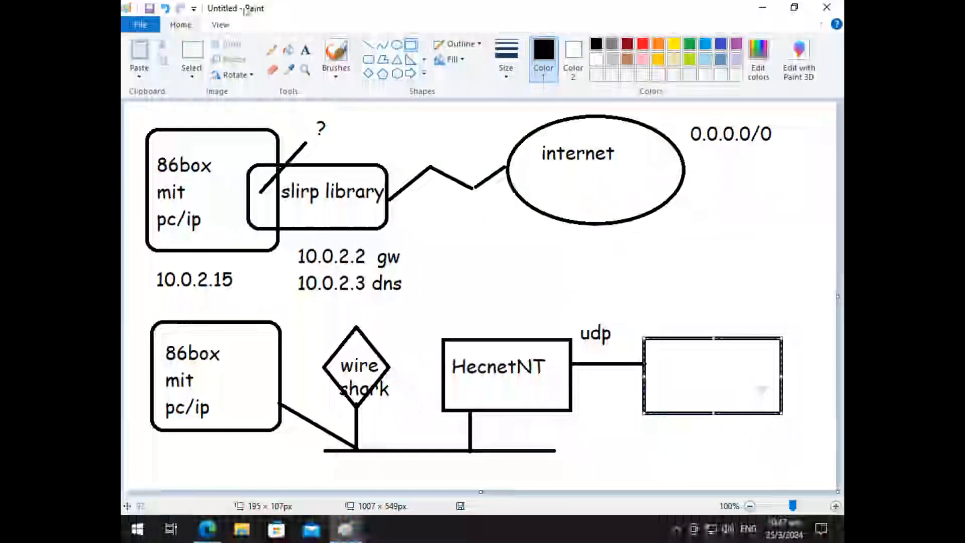
pyautogui.click(305, 49)
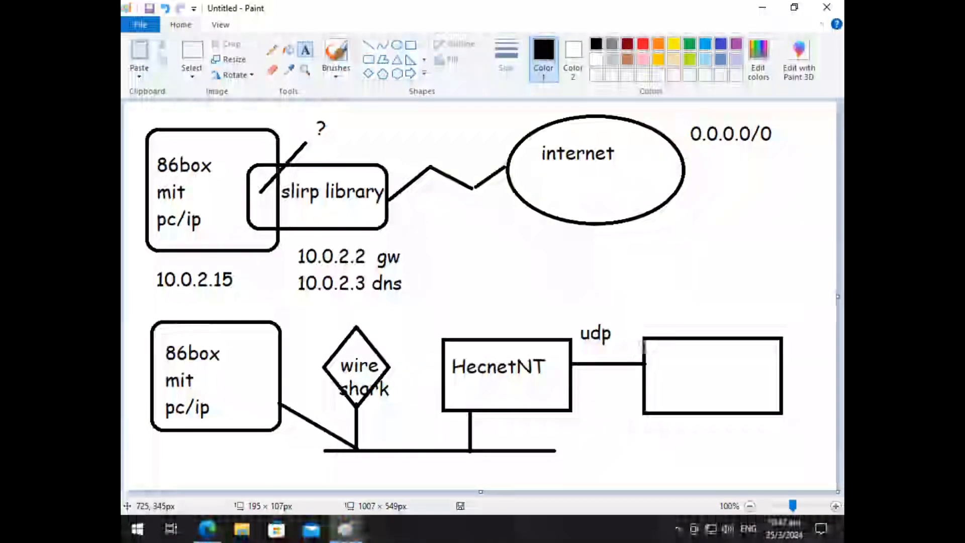
pyautogui.moveTo(656, 349); pyautogui.dragTo(828, 400)
pyautogui.write('slirp redirect')
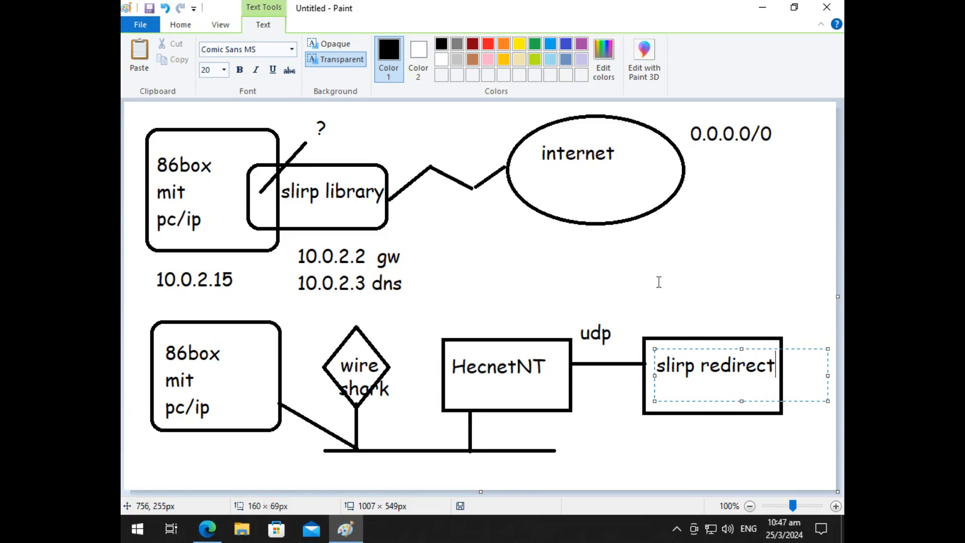
pyautogui.click(658, 282)
# Step: Choose the straight Line tool to draw another connector
pyautogui.click(368, 47)
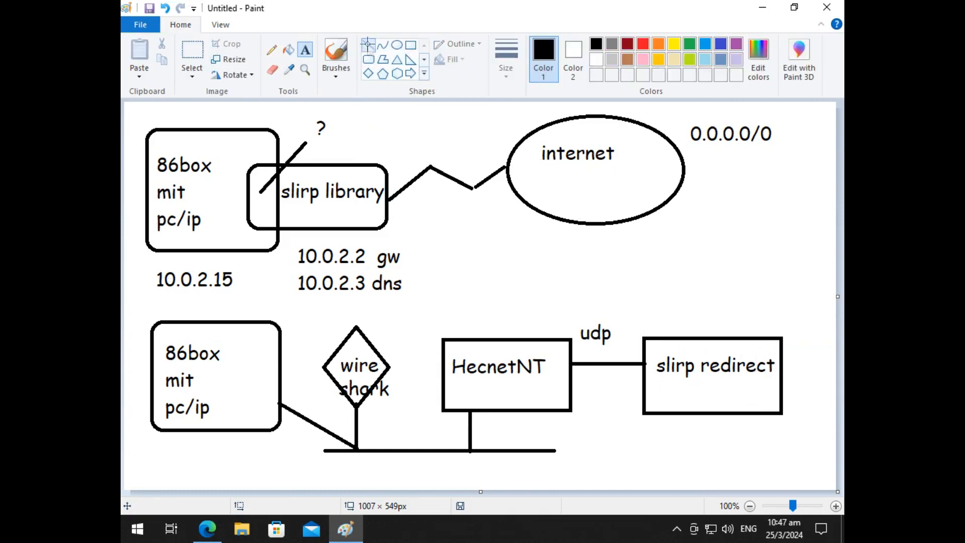
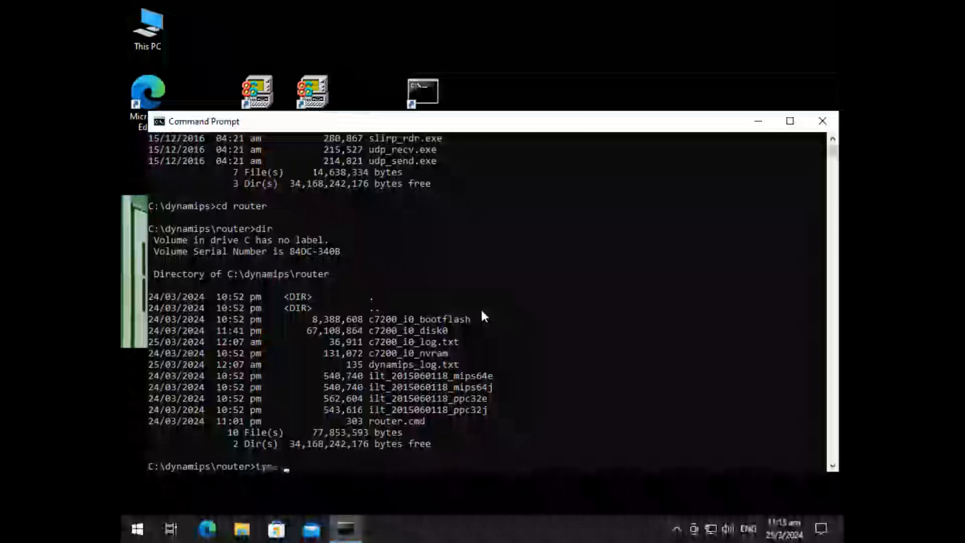
# Step: Display the contents of router.cmd and list the network devices with ..\ethlist.exe
pyautogui.press('Return')
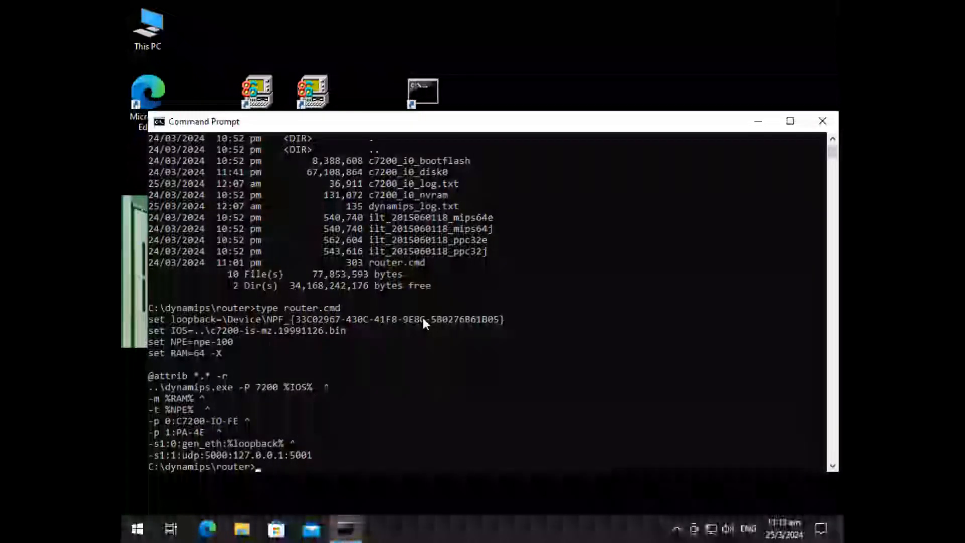
pyautogui.write('..')
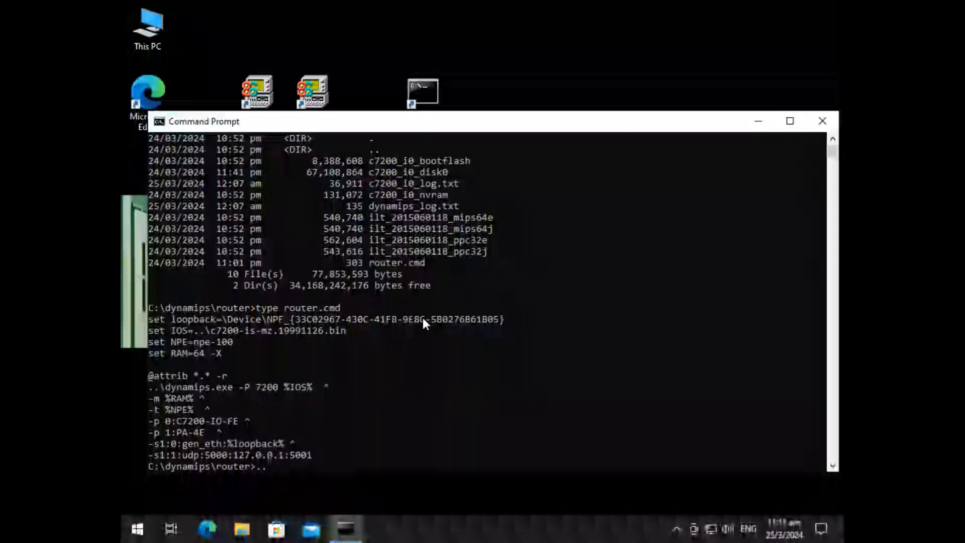
pyautogui.write('\\ethlist.exe')
pyautogui.press('Return')
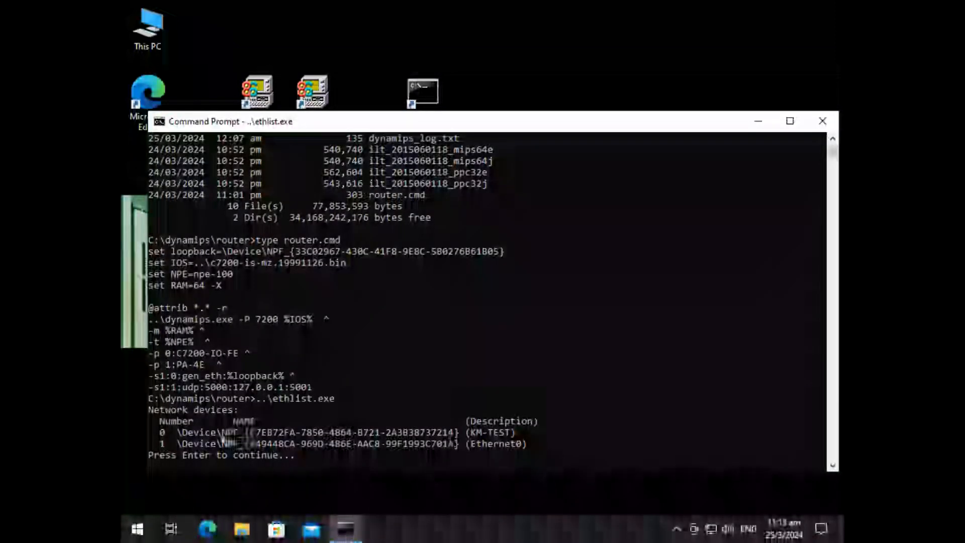
# Step: Copy the KM-TEST adapter's device name from the list and open router.cmd in Notepad
pyautogui.moveTo(176, 431); pyautogui.dragTo(459, 433)
pyautogui.press('Return')
pyautogui.write('notepad router.cmd')
pyautogui.press('Return')
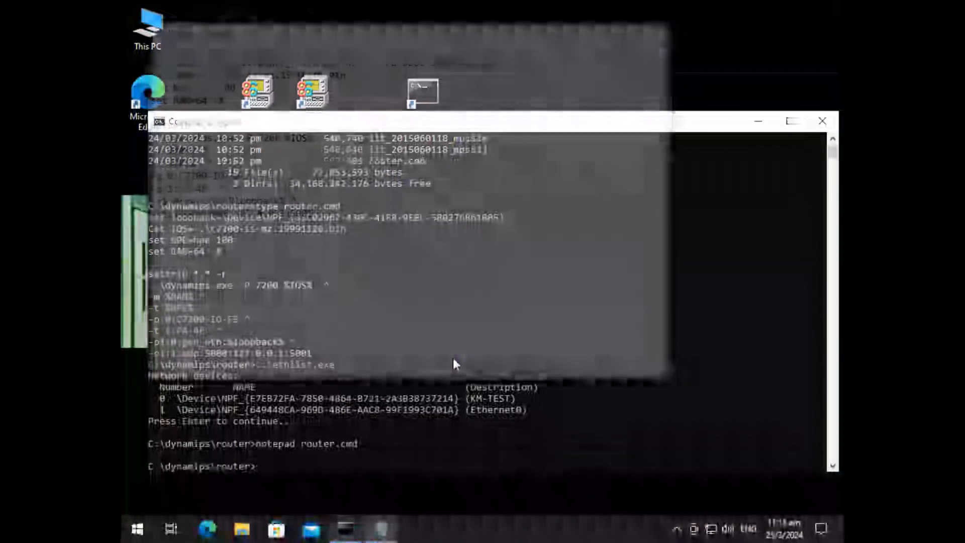
# Step: Replace the loopback value in router.cmd with \Device\NPF_{E7EB72FA-7850-4864-B721-2A3B38737214} and save the file
pyautogui.press('Right')
pyautogui.press('Right')
pyautogui.press('Left')
pyautogui.hotkey('shift', 'End')
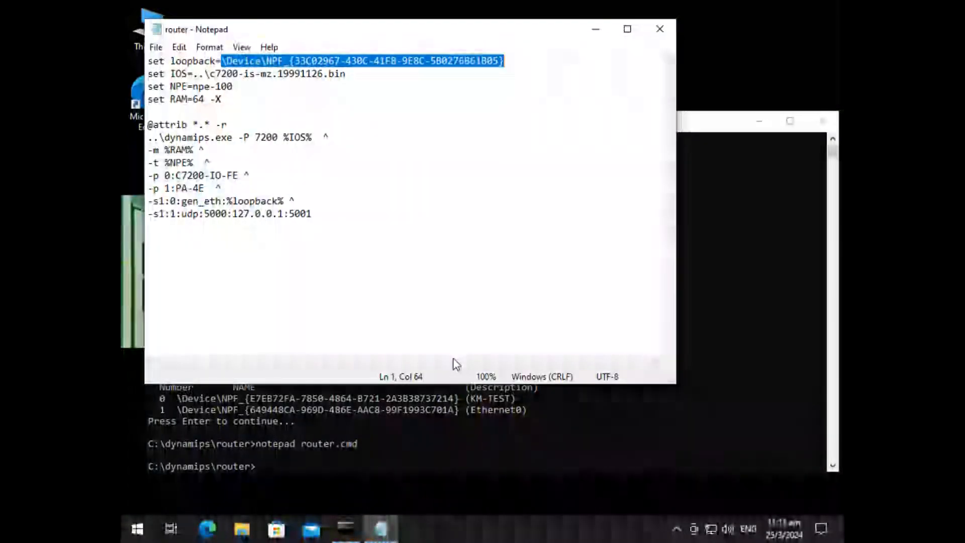
pyautogui.write('\\Device\\NPF_{E7EB72FA-7850-4864-B721-2A3B38737214}')
pyautogui.hotkey('alt', 'f')
pyautogui.press('s')
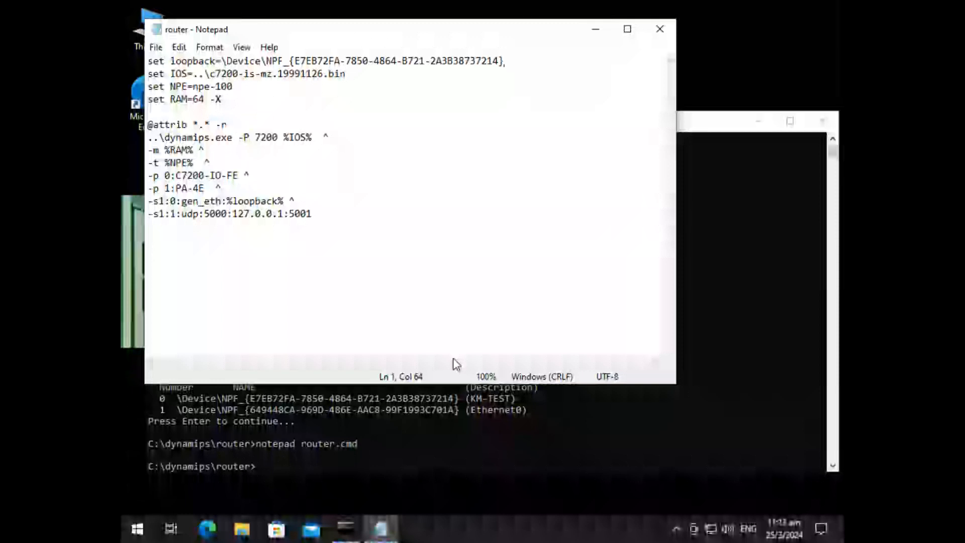
# Step: Close the router.cmd file and exit the Command Prompt session
pyautogui.hotkey('alt', 'f')
pyautogui.press('x')
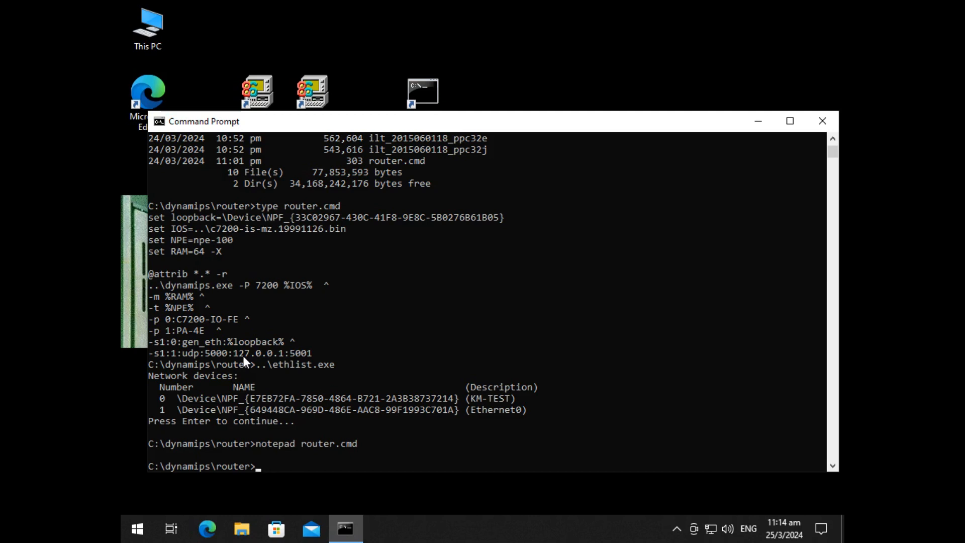
pyautogui.write('exit')
pyautogui.press('Return')
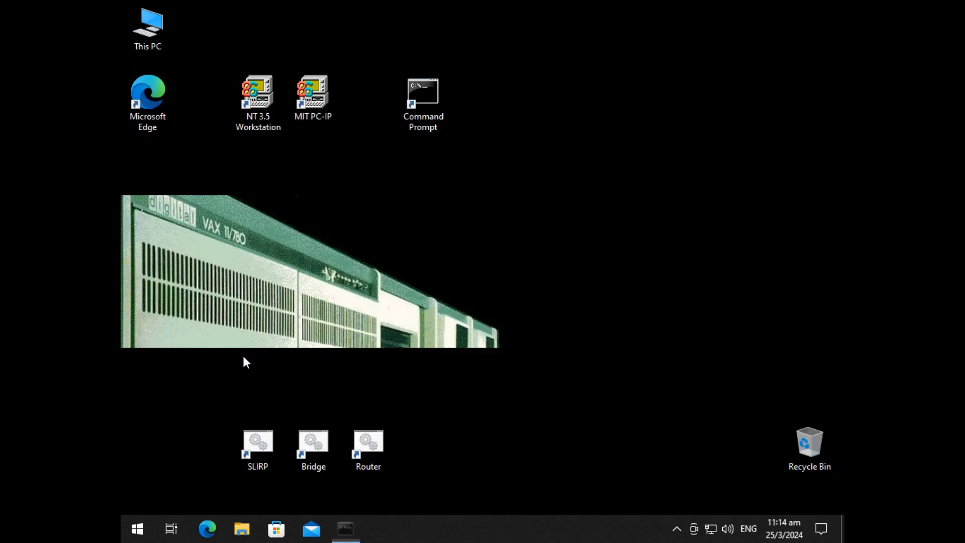
# Step: Launch the SLIRP redirector and the Router from their desktop shortcuts
pyautogui.click(265, 436)
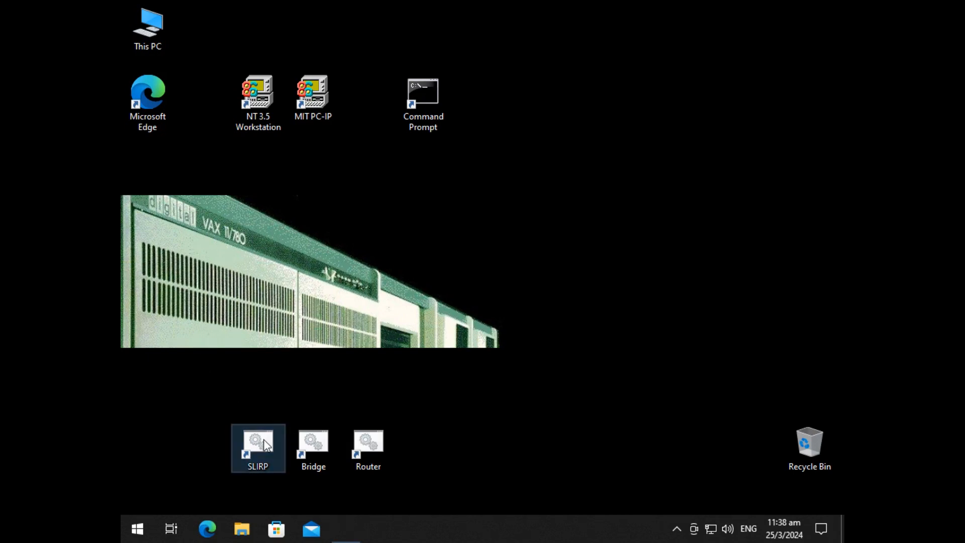
pyautogui.doubleClick(266, 445)
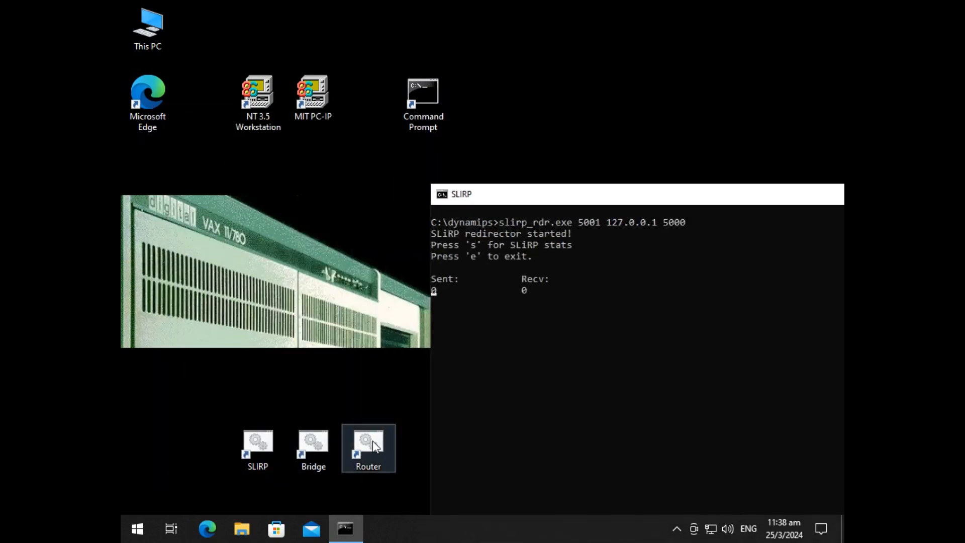
pyautogui.doubleClick(373, 440)
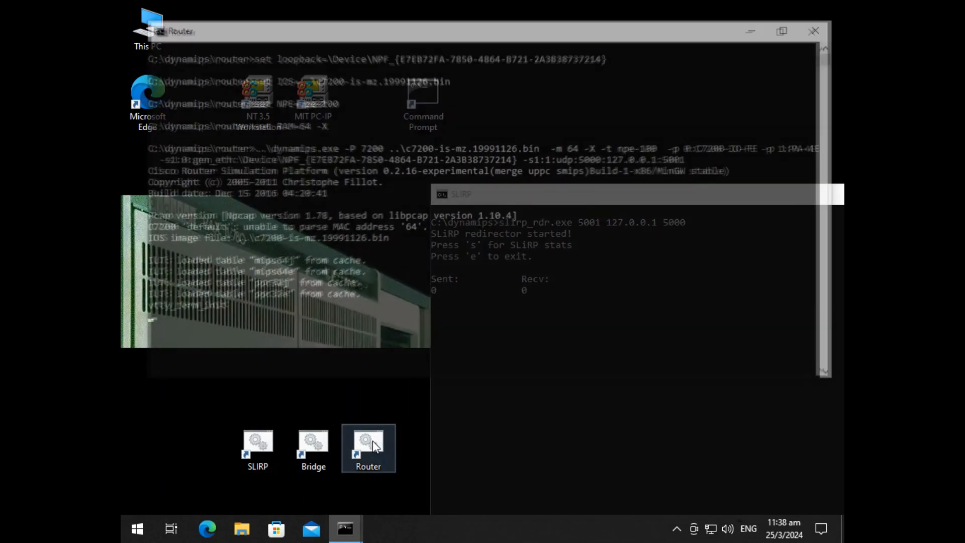
# Step: Arrange the SLIRP and Router windows so the SLIRP statistics stay visible above the Router console
pyautogui.click(491, 436)
pyautogui.moveTo(479, 191); pyautogui.dragTo(252, 26)
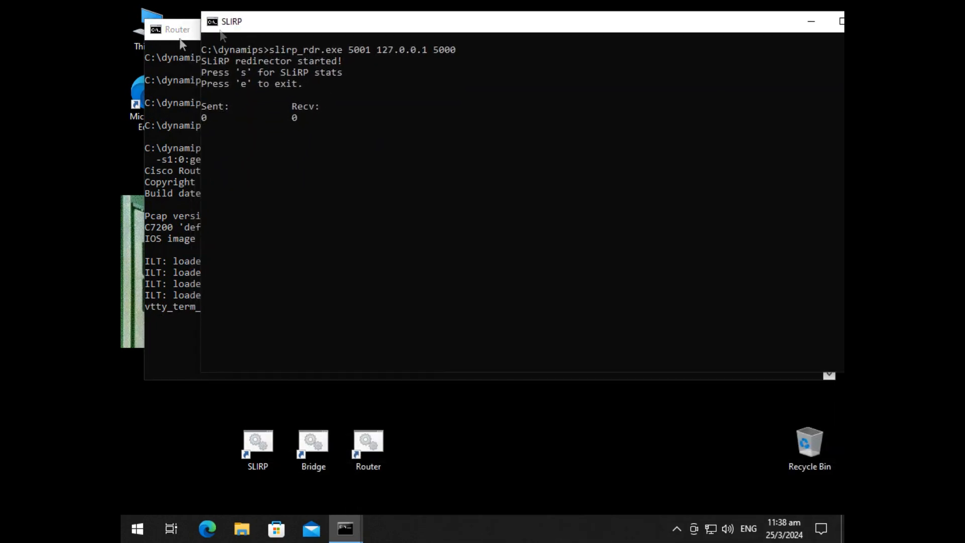
pyautogui.moveTo(188, 42); pyautogui.dragTo(250, 168)
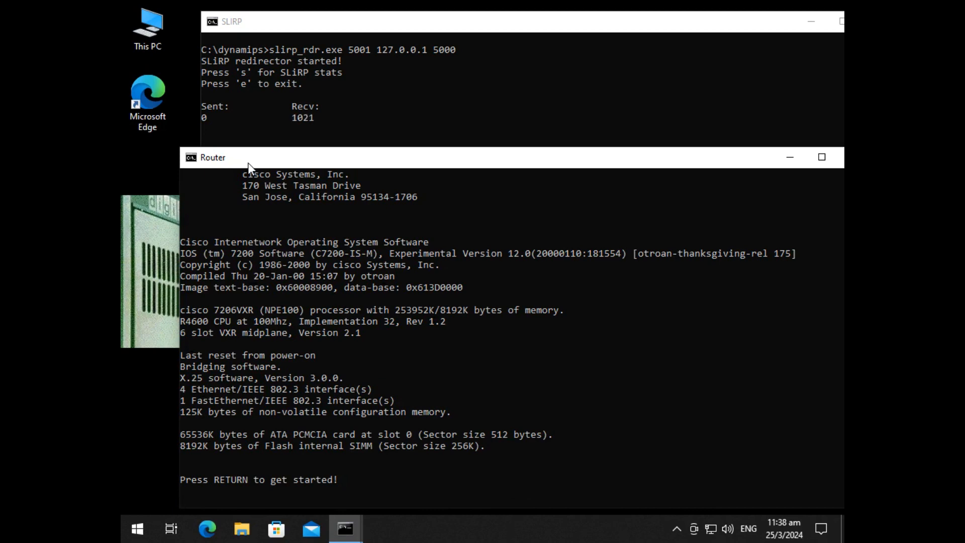
# Step: Activate the router console and ping 10.0.2.2, keeping the SLIRP counters in view
pyautogui.press('Return')
pyautogui.press('Return')
pyautogui.press('Return')
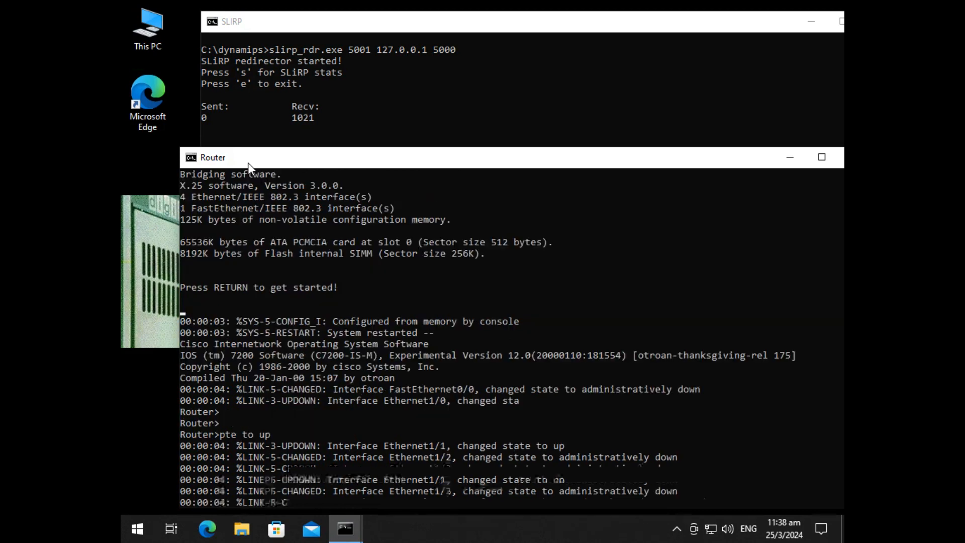
pyautogui.write('ping 10.0.2.2')
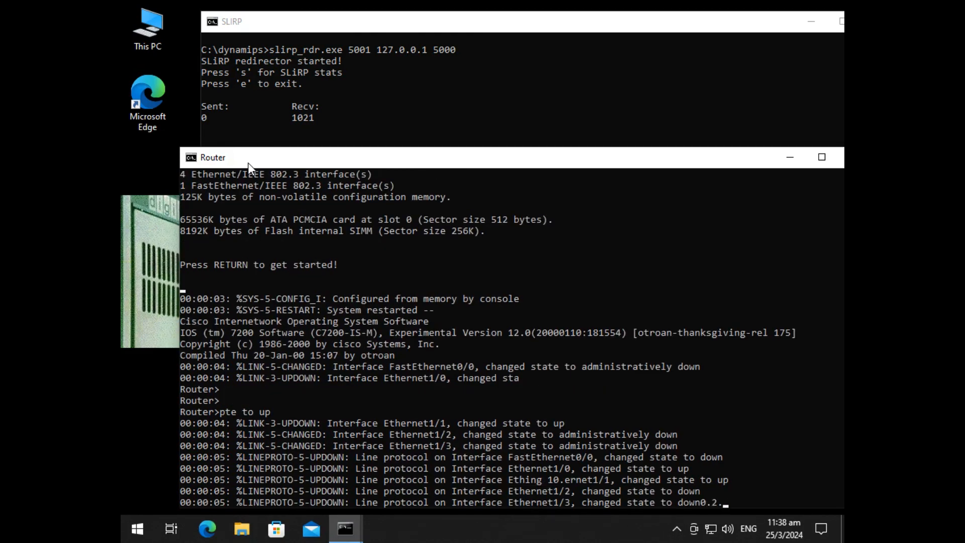
pyautogui.press('Return')
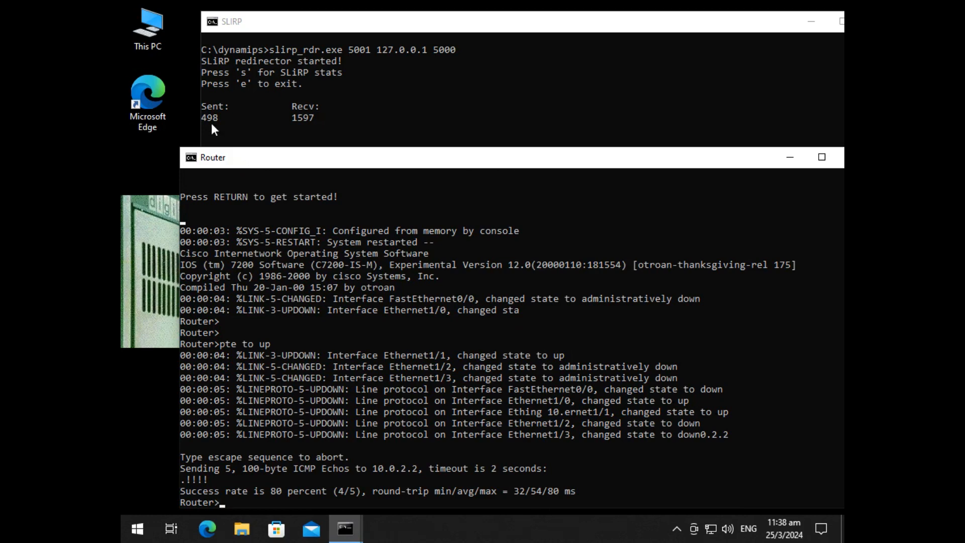
pyautogui.moveTo(295, 158); pyautogui.dragTo(293, 154)
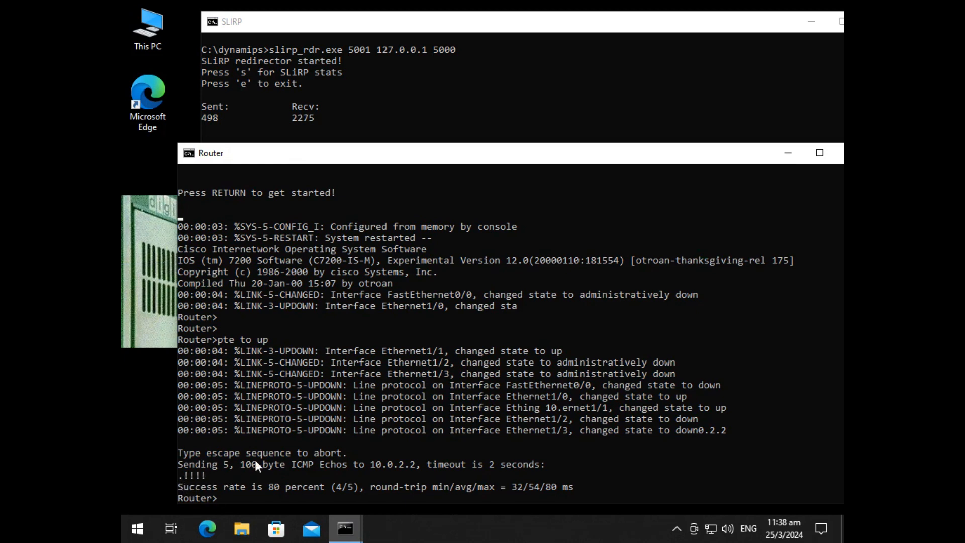
# Step: Enter the router's privileged mode with ena and the enable password
pyautogui.write('ena')
pyautogui.press('Return')
# Step: Show the running configuration and examine the Ethernet interface addresses, NAT rules, default route and access list, then quit the listing
pyautogui.press('Return')
pyautogui.write('sho run')
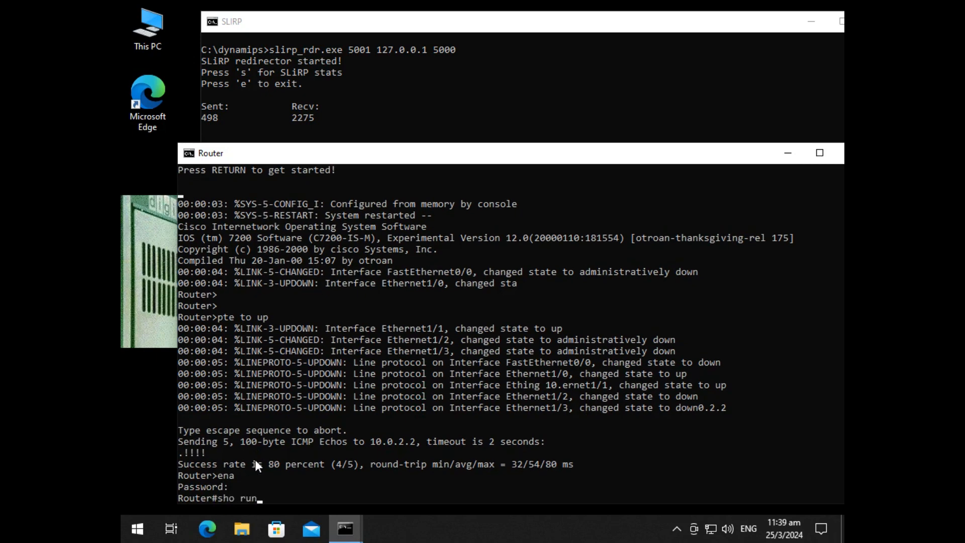
pyautogui.press('Return')
pyautogui.press('space')
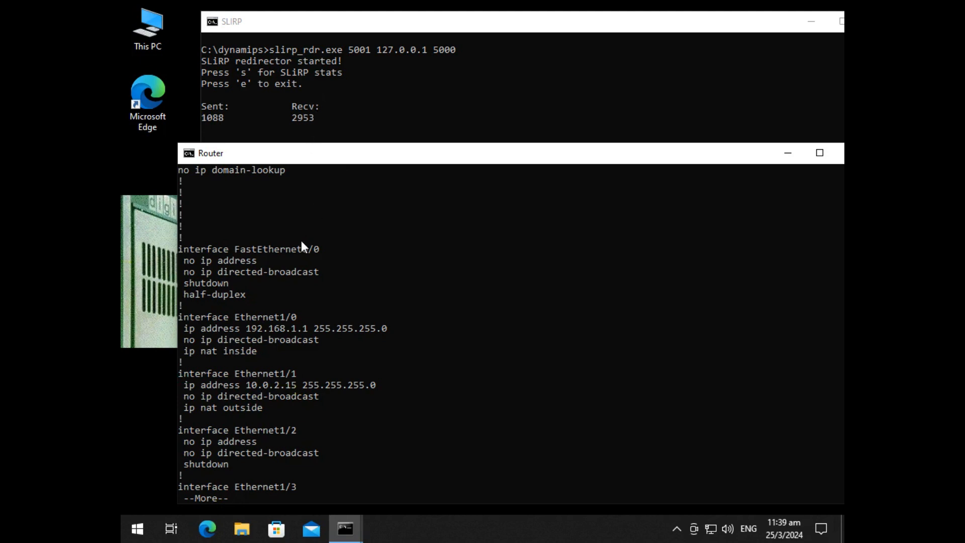
pyautogui.press('Return')
pyautogui.press('Return')
pyautogui.press('Return')
pyautogui.press('Return')
pyautogui.press('Return')
pyautogui.press('Return')
pyautogui.press('Return')
pyautogui.press('Return')
pyautogui.press('Return')
pyautogui.press('Return')
pyautogui.press('Return')
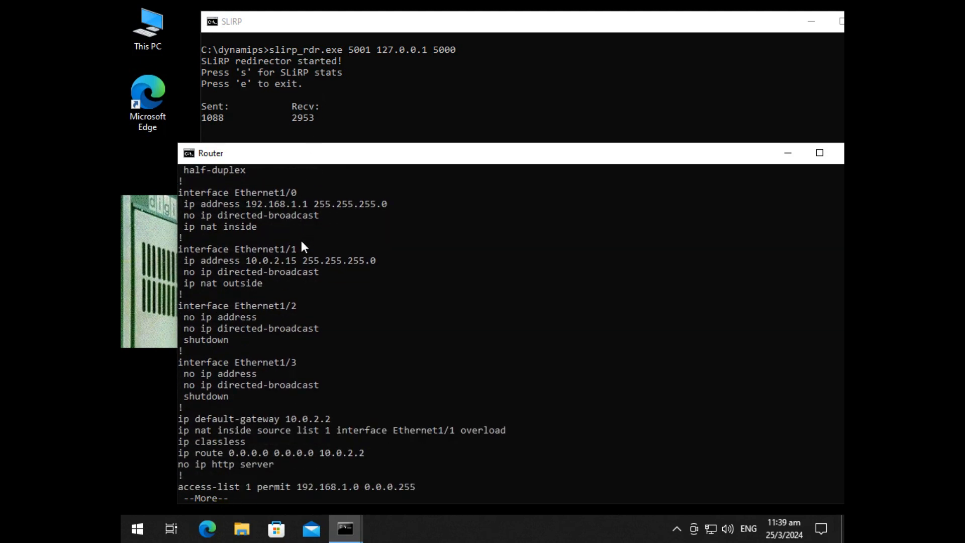
pyautogui.press('Return')
pyautogui.press('Return')
pyautogui.press('Return')
pyautogui.press('Return')
pyautogui.press('Return')
pyautogui.press('Return')
pyautogui.press('Return')
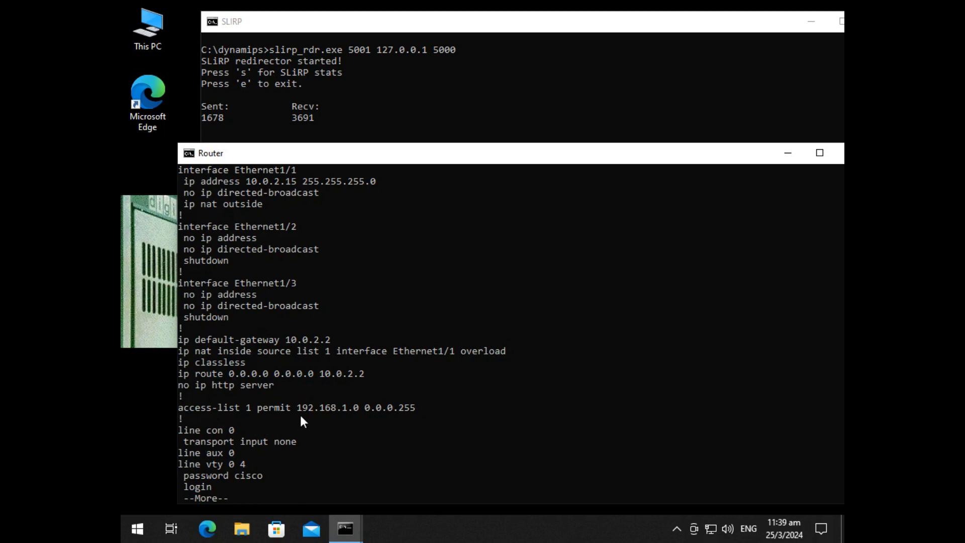
pyautogui.scroll(2, 327, 404)
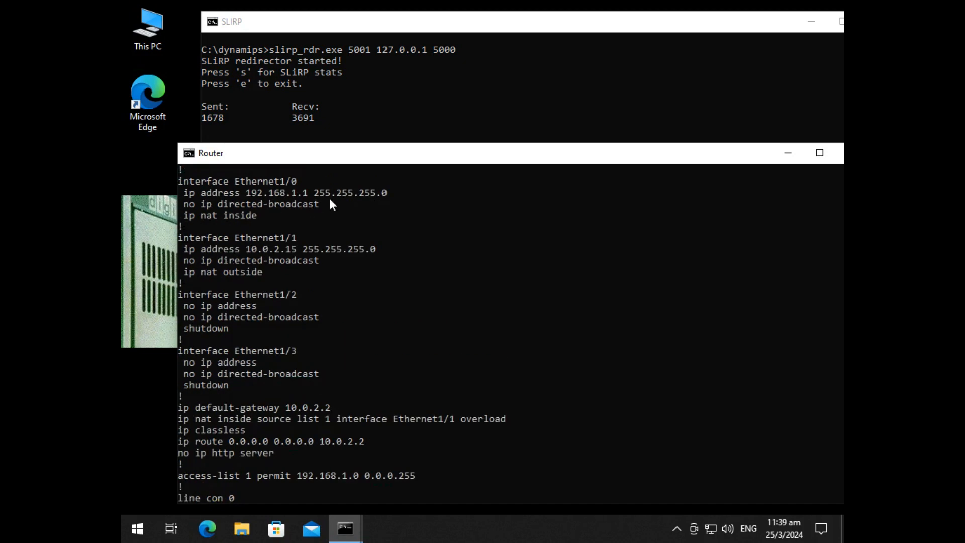
pyautogui.scroll(-2, 330, 204)
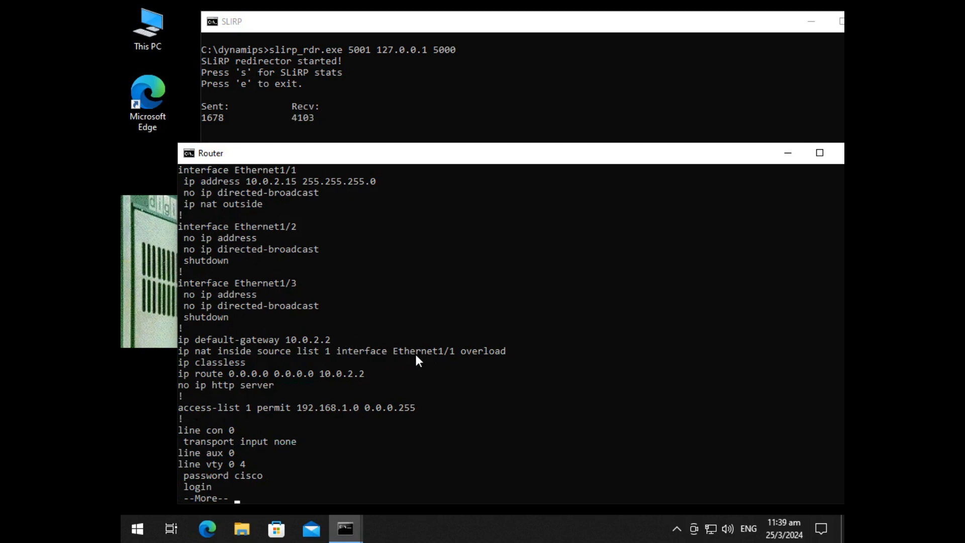
pyautogui.scroll(1, 397, 354)
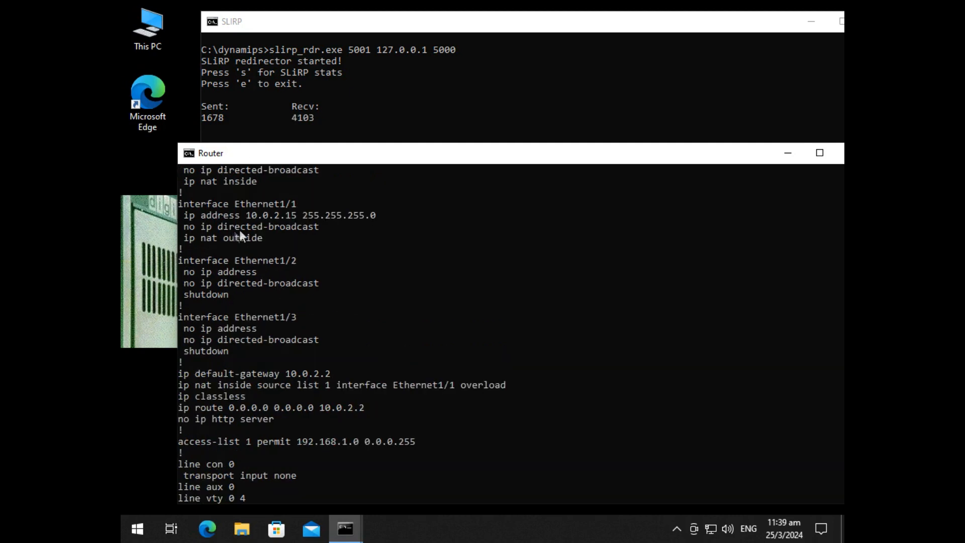
pyautogui.scroll(-2, 351, 235)
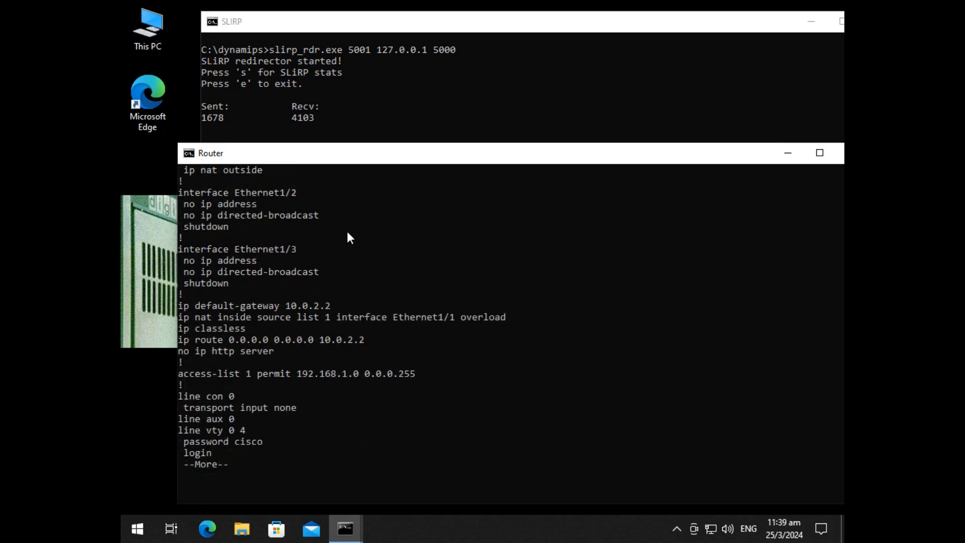
pyautogui.write('q')
pyautogui.write('ping')
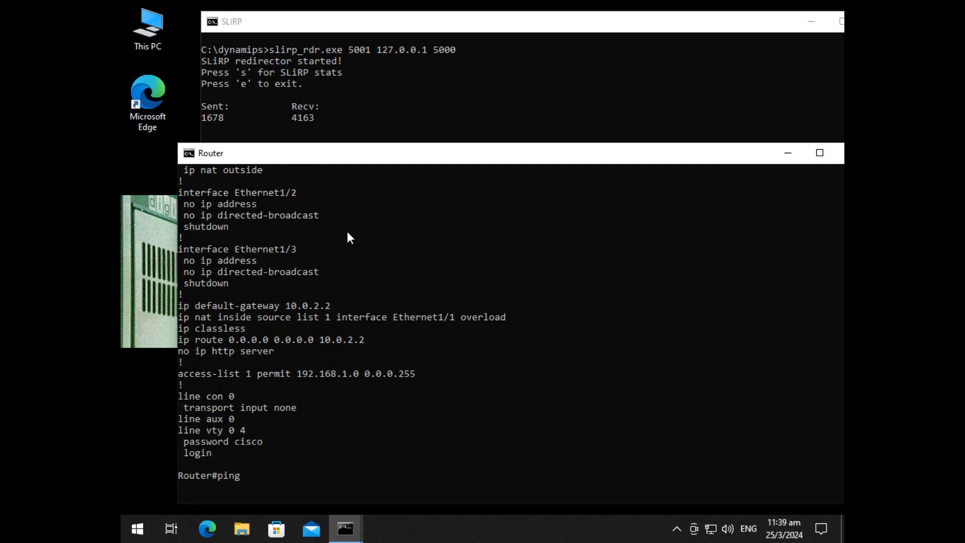
pyautogui.write(' 10.0.2.2 so')
# Step: Look up the router's help for source options on ping 10.0.2.2 and for the ping command itself
pyautogui.press('Tab')
pyautogui.press('BackSpace')
pyautogui.press('BackSpace')
pyautogui.write('?')
pyautogui.press('BackSpace')
pyautogui.press('BackSpace')
pyautogui.press('BackSpace')
pyautogui.press('BackSpace')
pyautogui.press('BackSpace')
pyautogui.press('BackSpace')
pyautogui.press('BackSpace')
pyautogui.press('BackSpace')
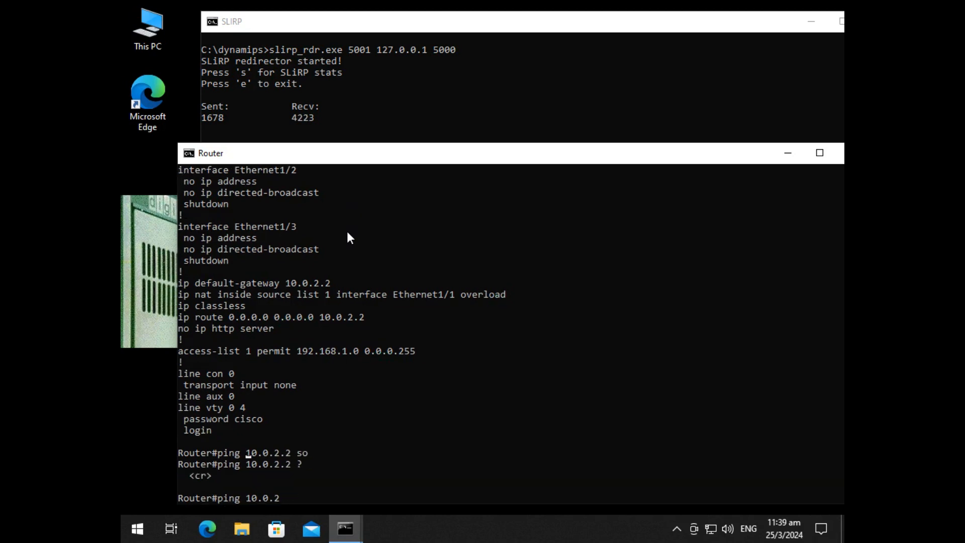
pyautogui.write('?')
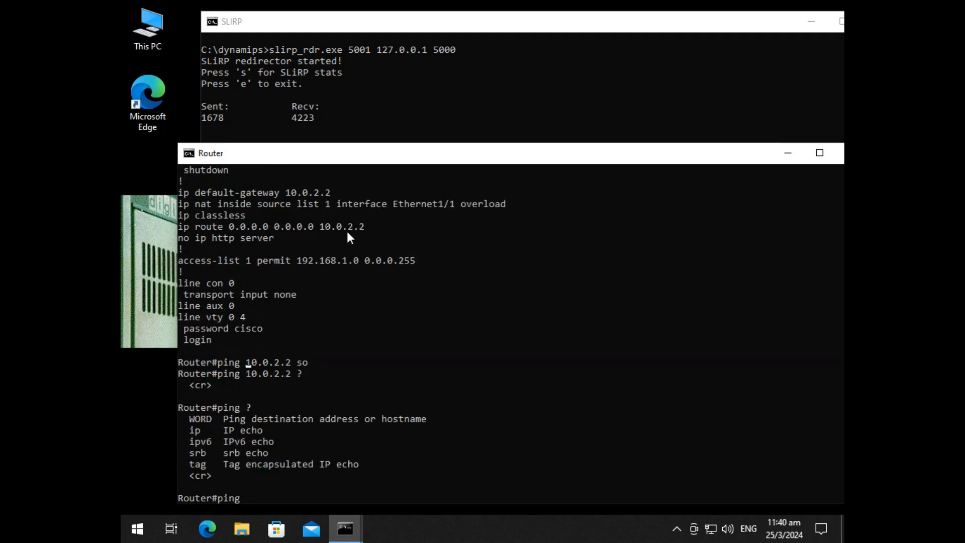
# Step: Start an interactive IP ping to 10.0.2.2 with default count, size and timeout, and enable extended commands
pyautogui.press('Return')
pyautogui.press('Return')
pyautogui.write('10.0.2.2')
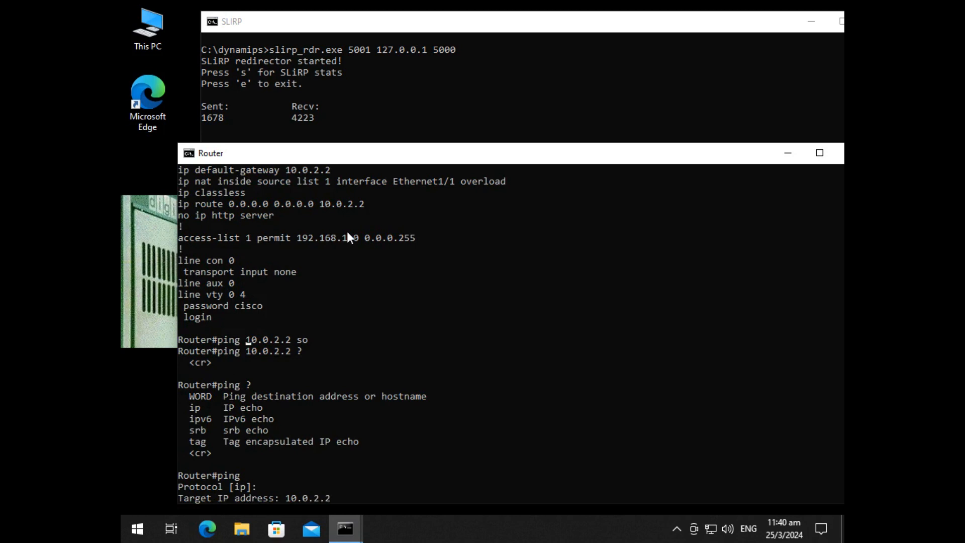
pyautogui.press('Return')
pyautogui.press('Return')
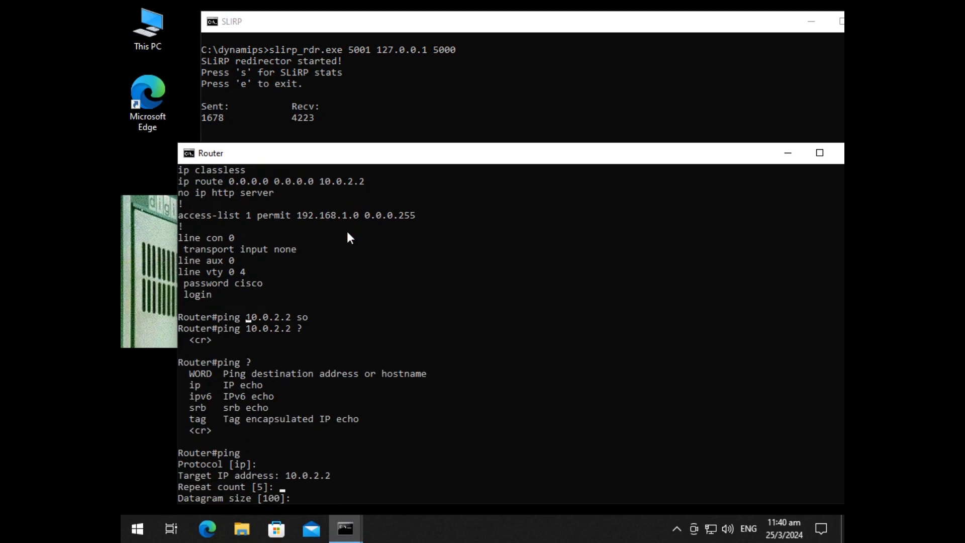
pyautogui.press('Return')
pyautogui.press('Return')
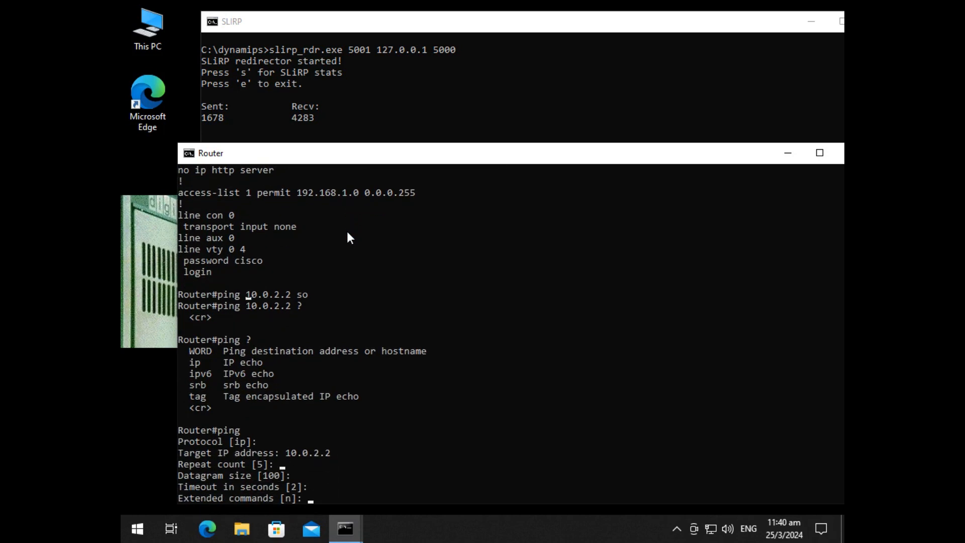
pyautogui.write('y')
# Step: Set the ping's source address to 192.168.1.1, accept the remaining defaults and run it
pyautogui.press('Return')
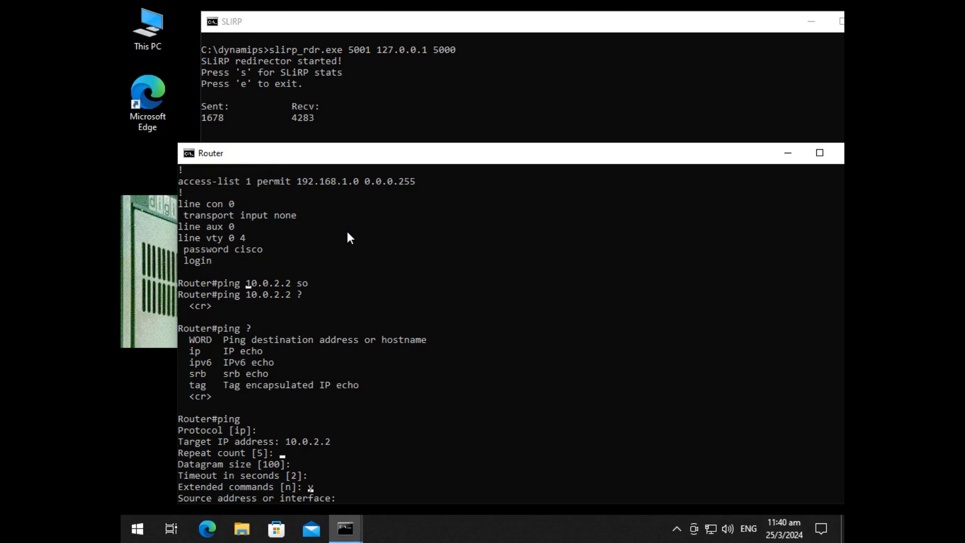
pyautogui.write('192.168.1.1')
pyautogui.press('Return')
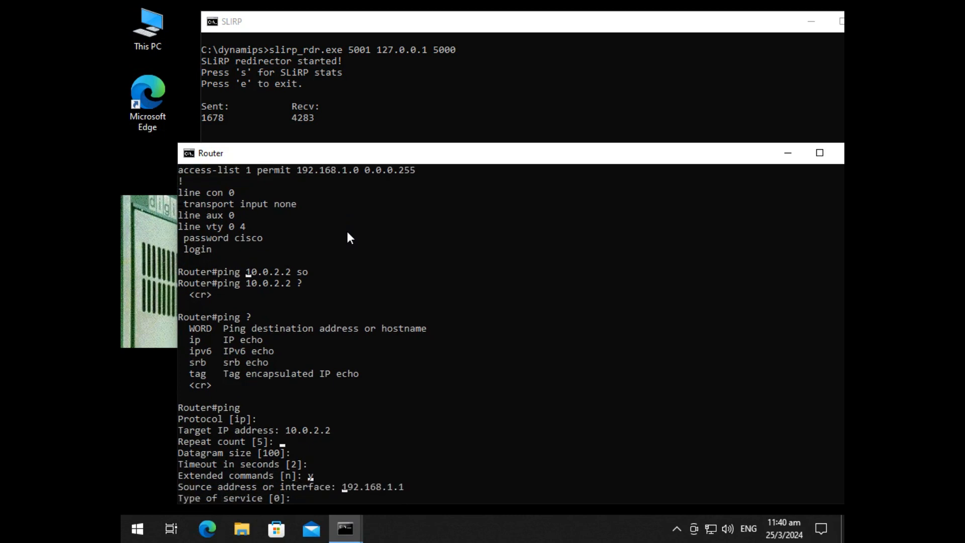
pyautogui.press('Return')
pyautogui.press('Return')
pyautogui.press('Return')
pyautogui.press('Return')
pyautogui.press('Return')
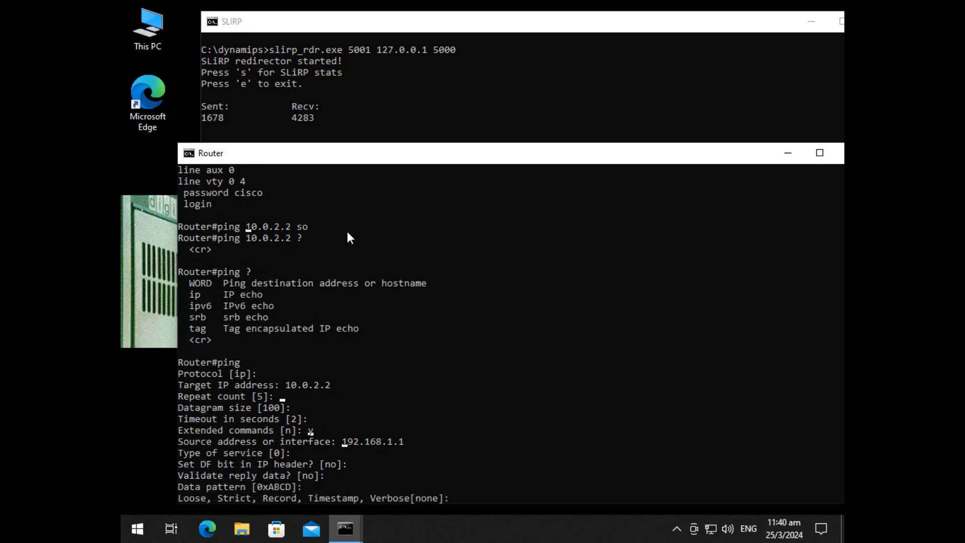
pyautogui.press('Return')
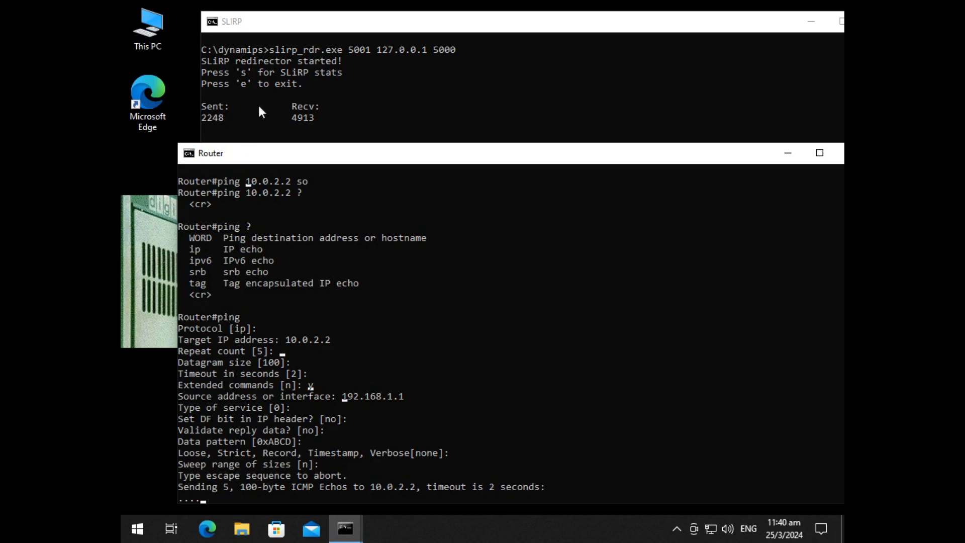
# Step: Display the router's IP routing table with show ip route
pyautogui.moveTo(306, 157); pyautogui.dragTo(305, 144)
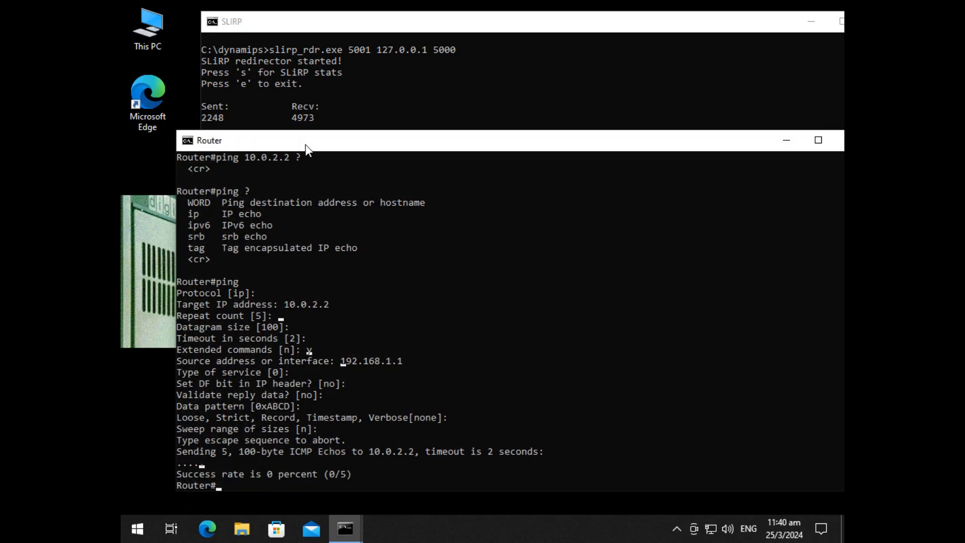
pyautogui.write('sho i proute')
pyautogui.press('Return')
pyautogui.write('show ip route')
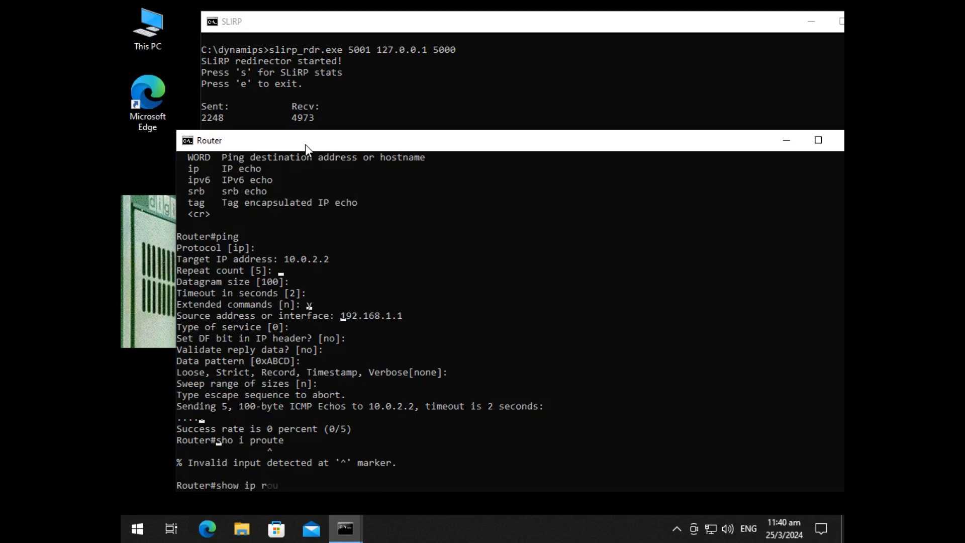
pyautogui.press('Return')
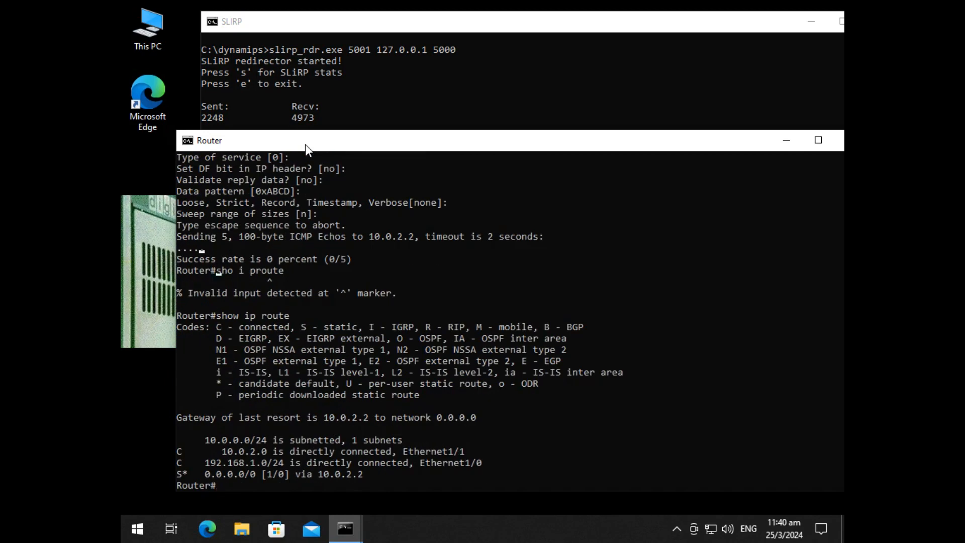
# Step: Ping 10.0.2.2 from the router with the default settings
pyautogui.write('pin g10.0.2.2')
pyautogui.press('Return')
pyautogui.write('ping 10.0.2.2')
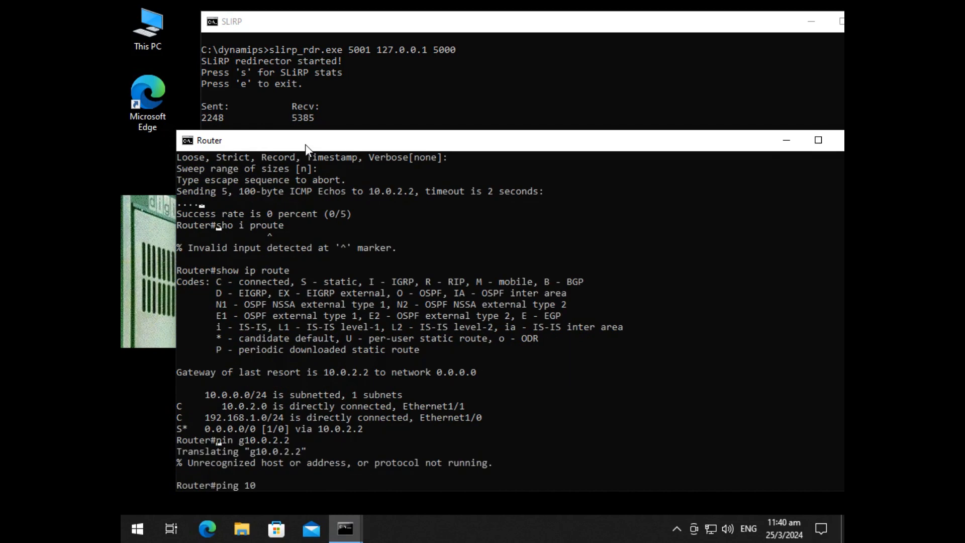
pyautogui.press('Return')
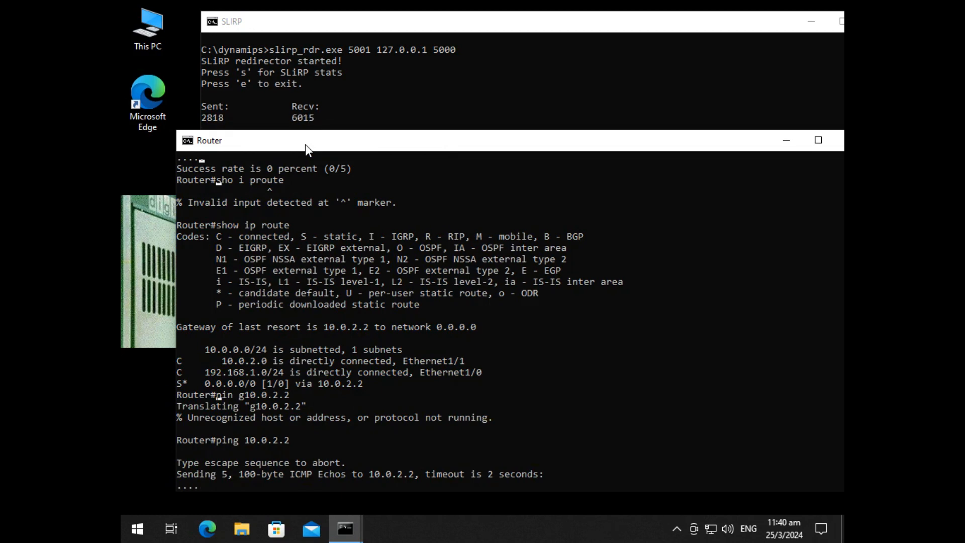
# Step: Display the SLiRP redirector's statistics, exit the redirector and start it again from its desktop shortcut
pyautogui.click(371, 30)
pyautogui.press('s')
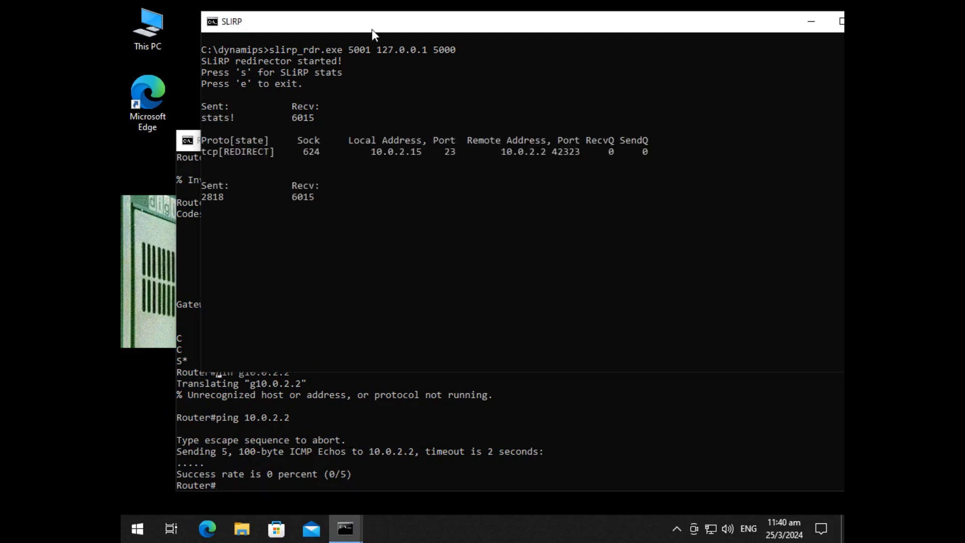
pyautogui.press('e')
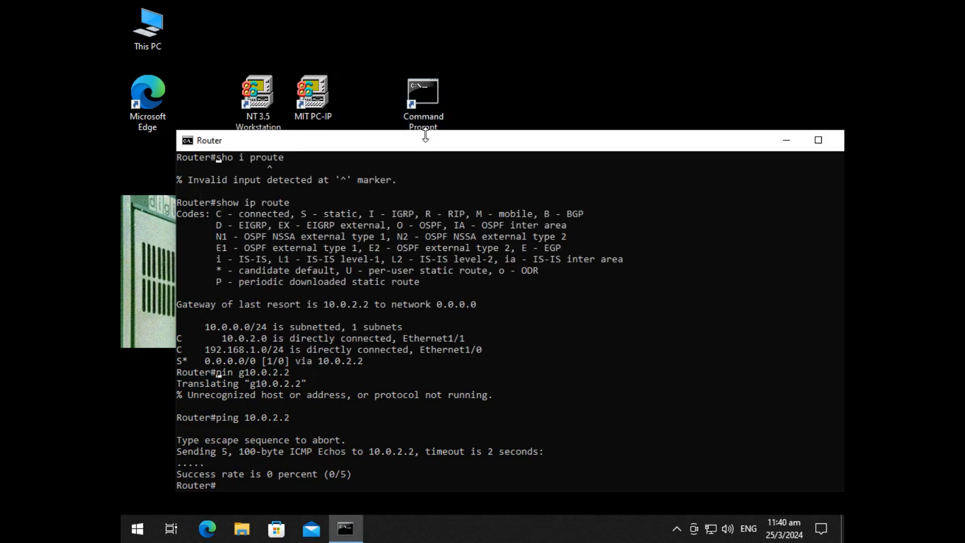
pyautogui.moveTo(426, 145); pyautogui.dragTo(480, 62)
pyautogui.doubleClick(261, 451)
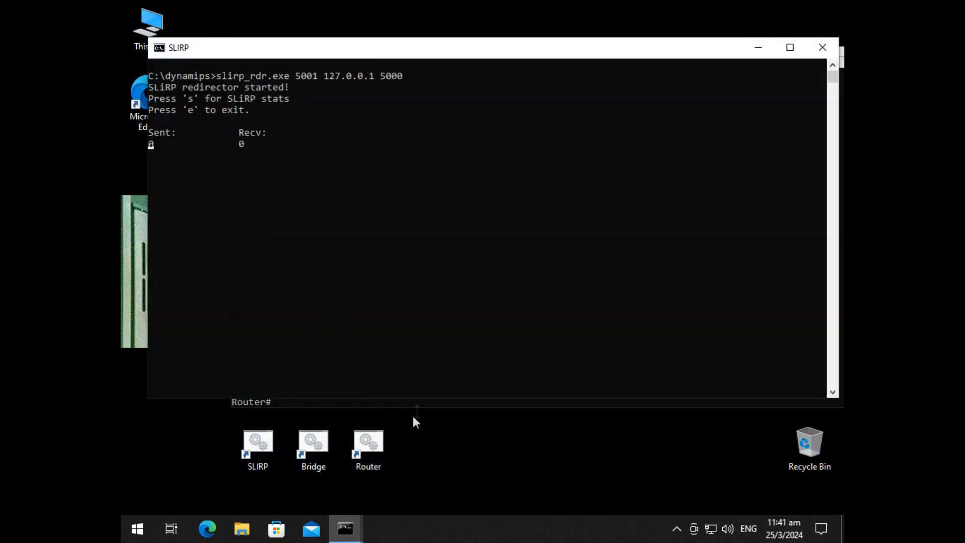
# Step: Return to the router console, ping 10.0.2.2 again and abort the ping before it completes
pyautogui.click(413, 402)
pyautogui.moveTo(417, 64); pyautogui.dragTo(444, 145)
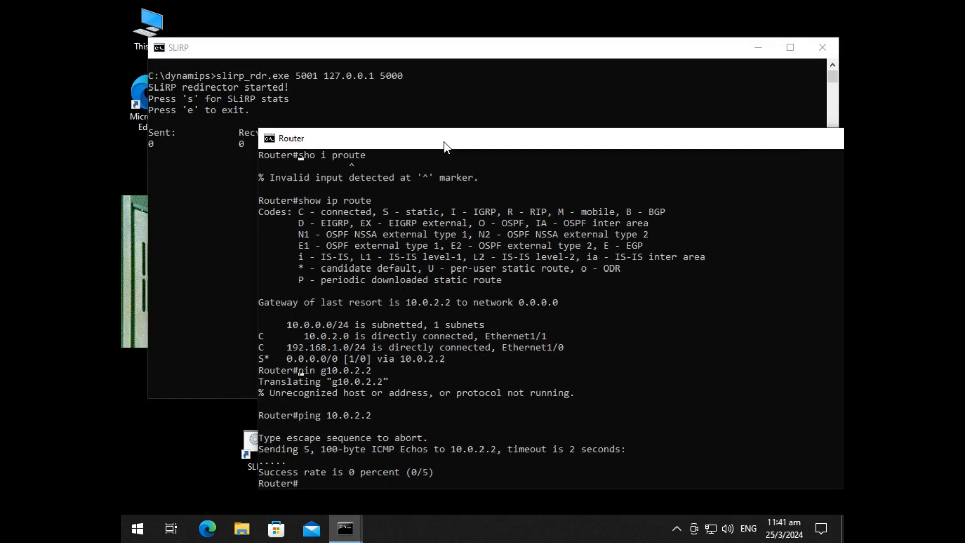
pyautogui.write('ping 10.0.2.2')
pyautogui.press('Return')
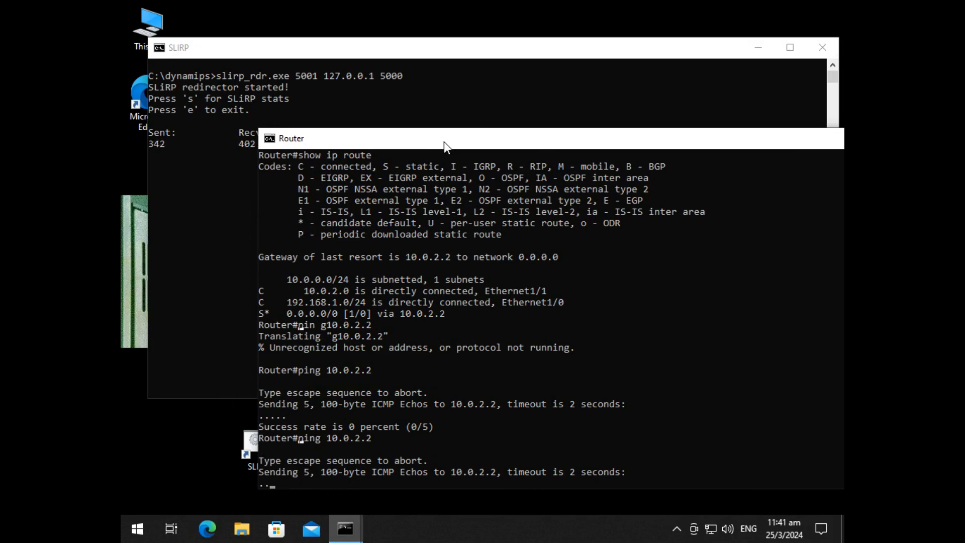
pyautogui.hotkey('ctrl', 'shift', '6')
# Step: In the router's configuration mode, shut down interface eth1/1 and bring it back up with no shut
pyautogui.write('config t')
pyautogui.press('Return')
pyautogui.write('int eth1/1')
pyautogui.press('Return')
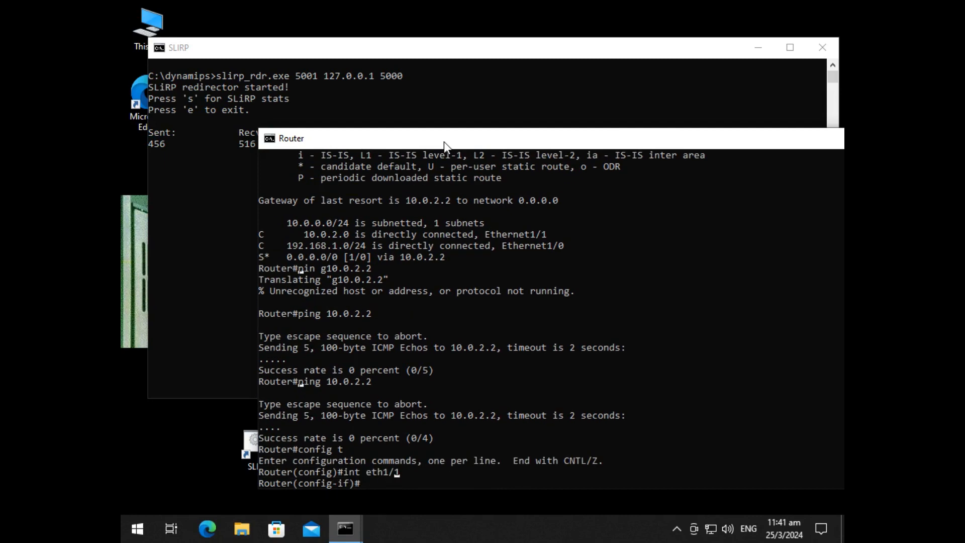
pyautogui.write('shut')
pyautogui.press('Return')
pyautogui.write('no shut')
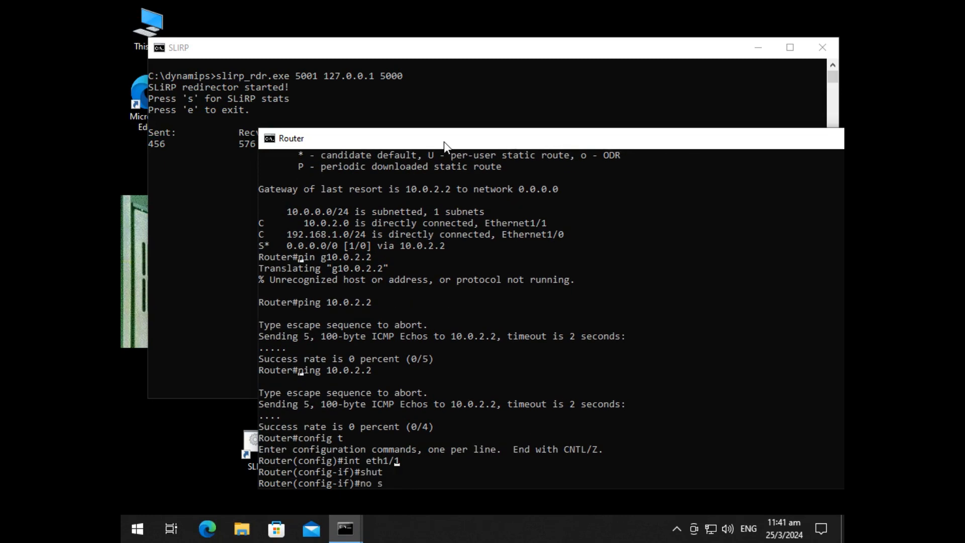
pyautogui.press('Return')
# Step: Leave the router's configuration mode and retest the connection with a ping to 10.0.2.2
pyautogui.write('exit')
pyautogui.press('Return')
pyautogui.write('exit')
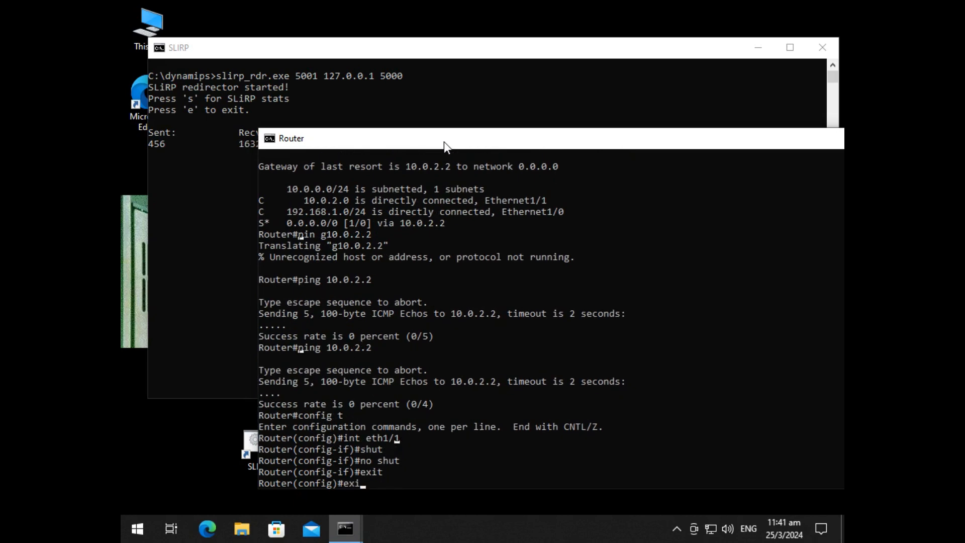
pyautogui.press('Return')
pyautogui.write('ping 10.0.2.2')
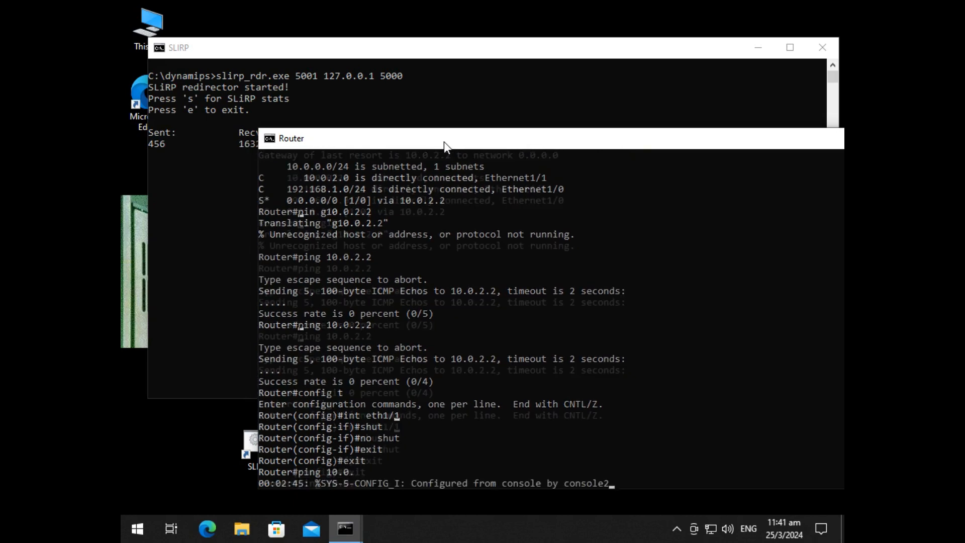
pyautogui.press('Return')
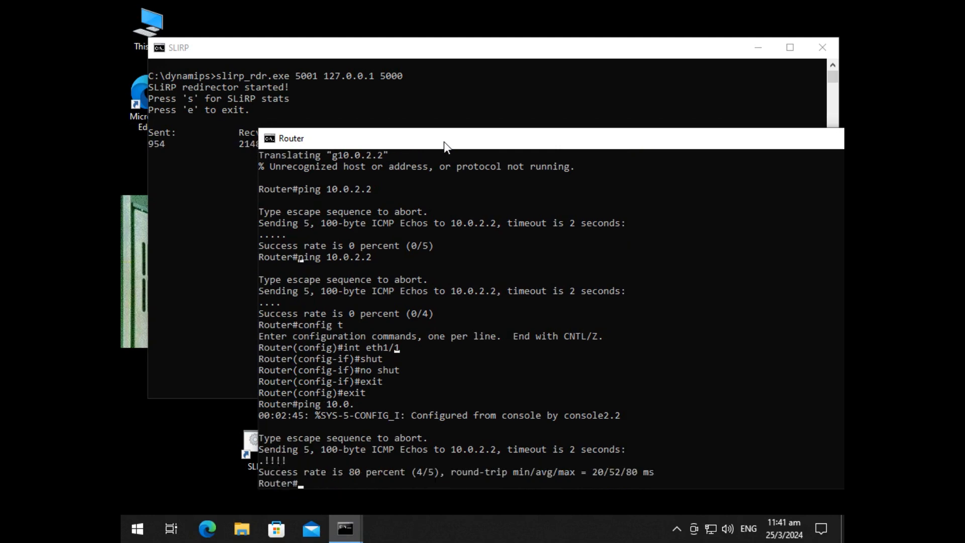
# Step: Switch to Wireshark on Desktop 2 and start a new KM-TEST capture without saving the existing packets
pyautogui.click(171, 528)
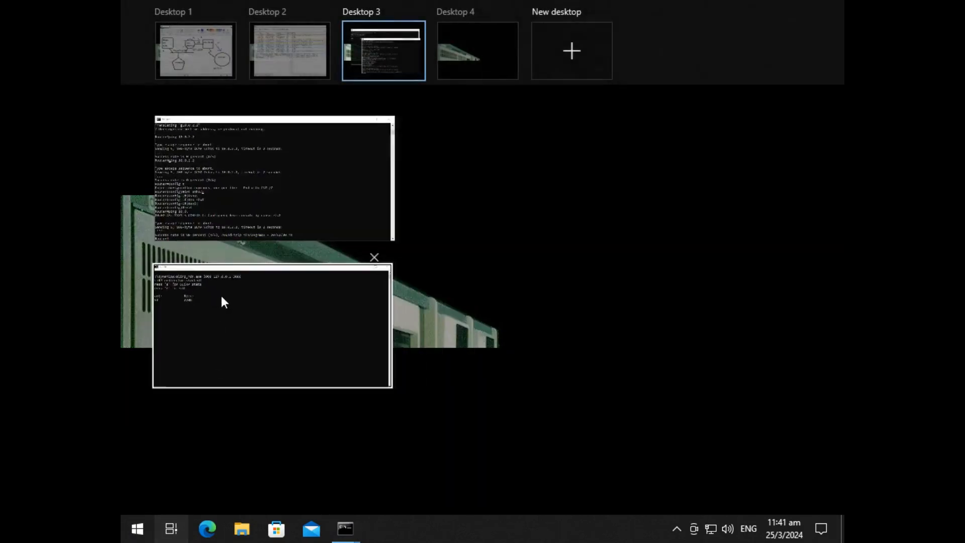
pyautogui.click(266, 61)
pyautogui.click(131, 41)
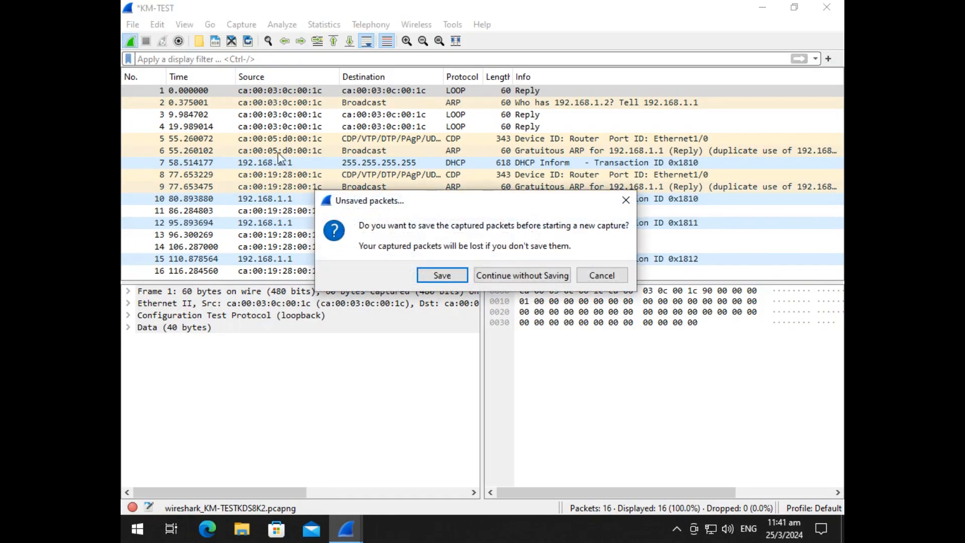
pyautogui.click(525, 275)
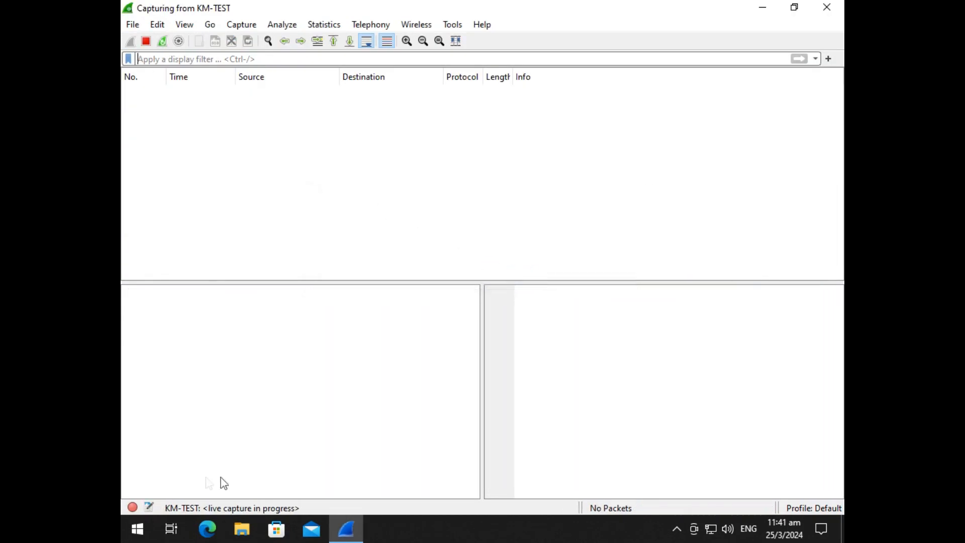
# Step: Switch to Desktop 4 and start the MIT PC-IP virtual machine in 86Box
pyautogui.click(168, 536)
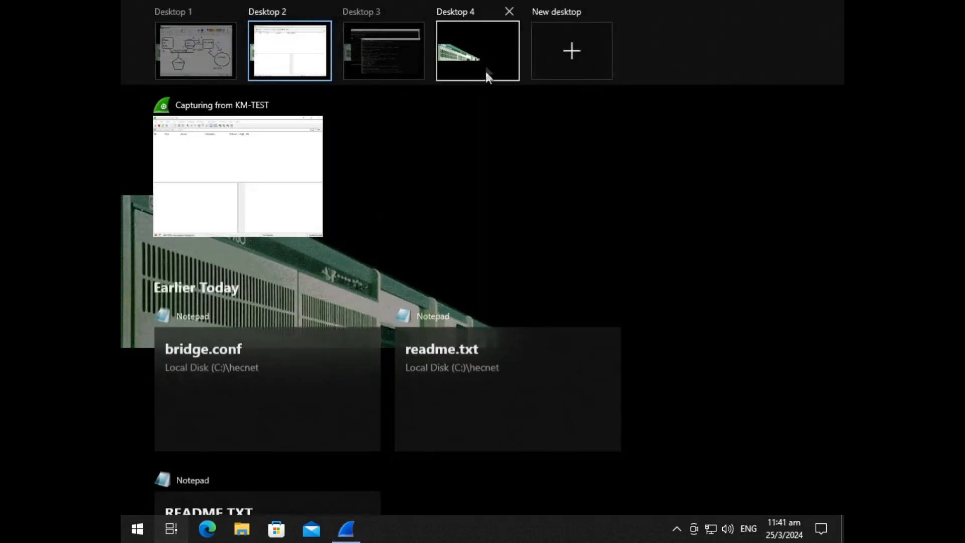
pyautogui.click(486, 65)
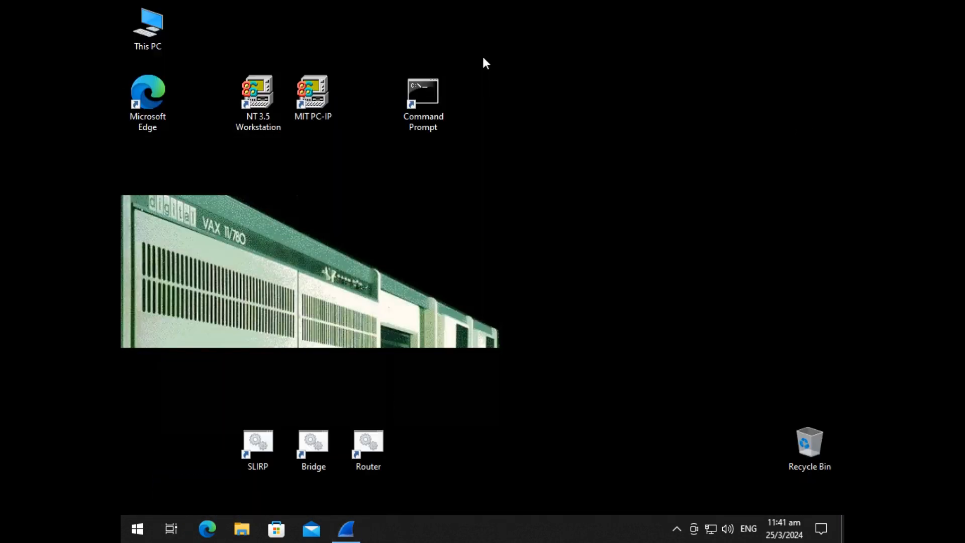
pyautogui.doubleClick(311, 103)
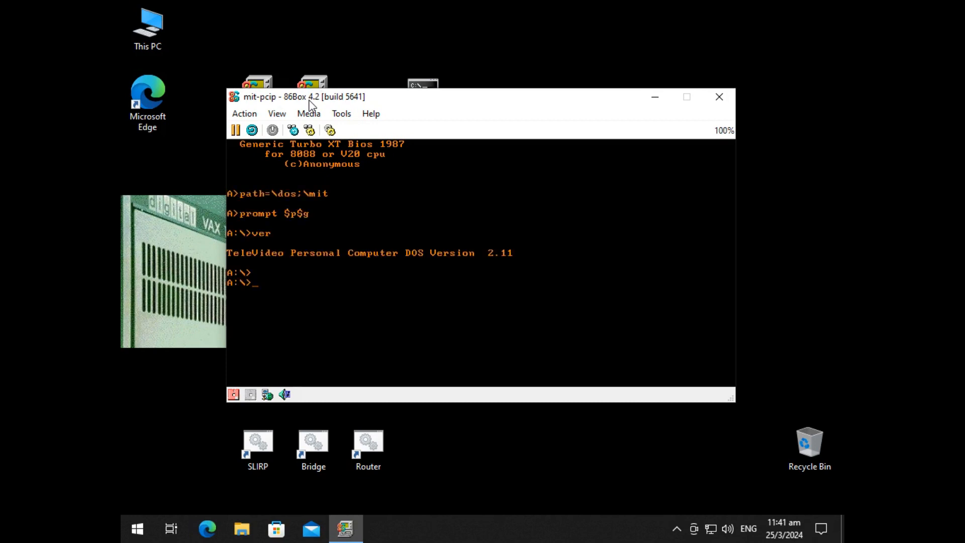
# Step: List the root directory of drive A and copy netdev.lan over netdev.sys
pyautogui.write('dir')
pyautogui.press('Return')
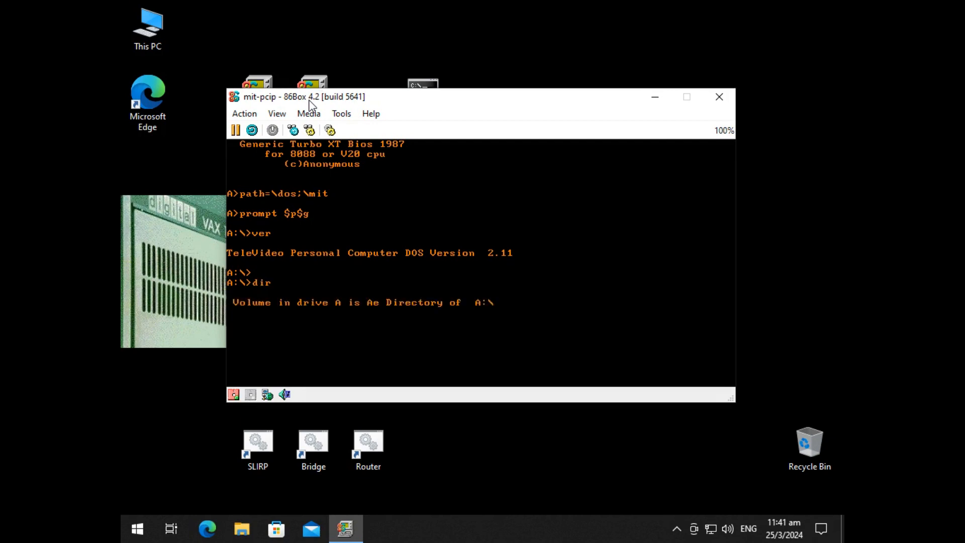
pyautogui.write('copy net')
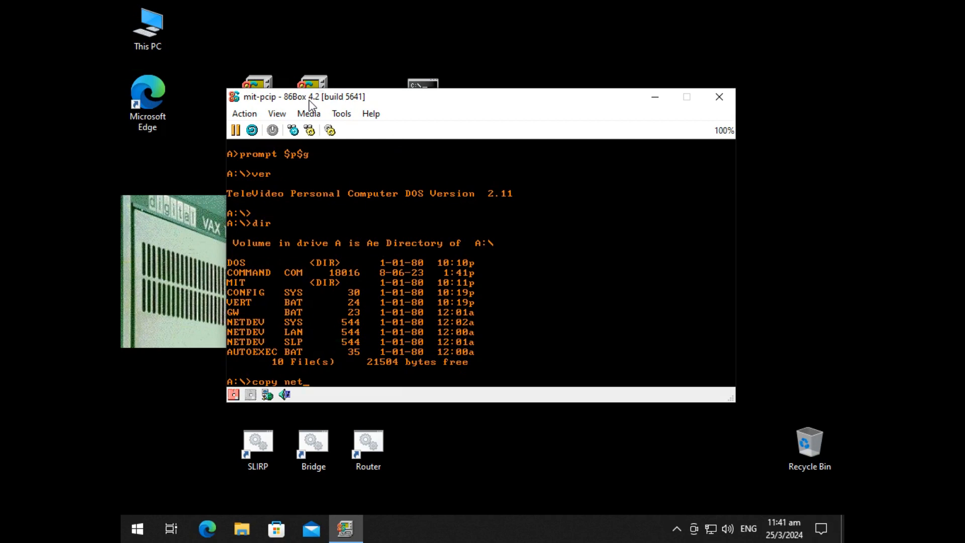
pyautogui.write('dev.lan netdev.sys')
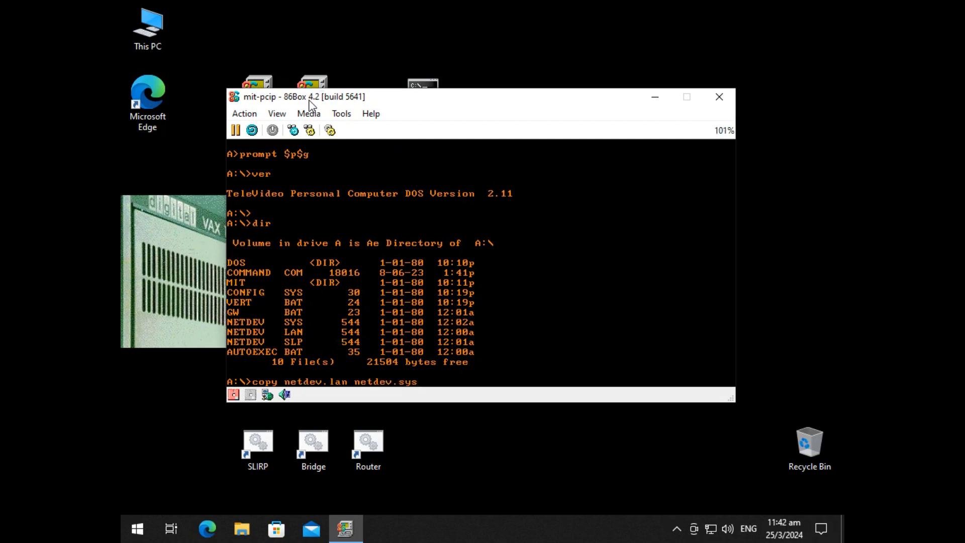
pyautogui.press('Return')
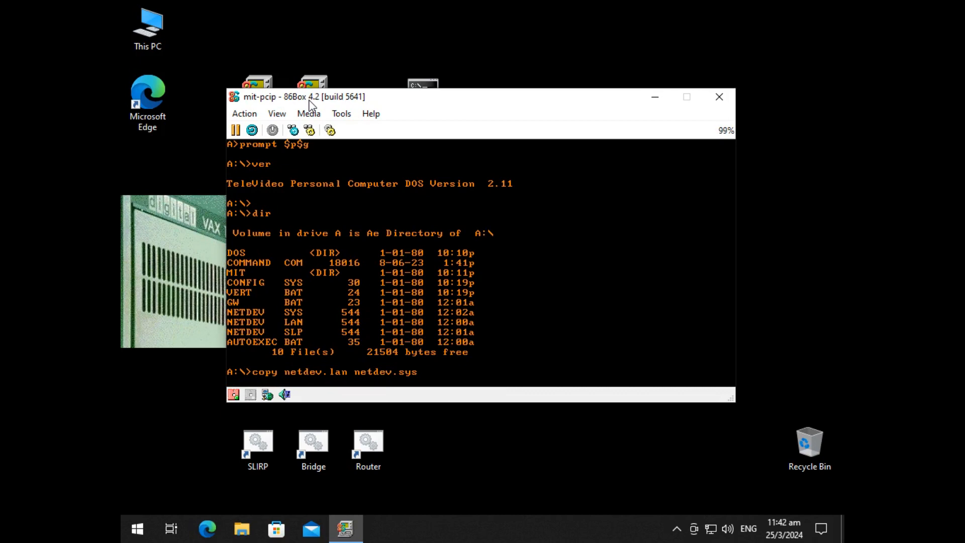
# Step: Open netdev in the PC Network Customizer and examine its site customization addresses and subnet settings
pyautogui.write('custom netdev')
pyautogui.press('Return')
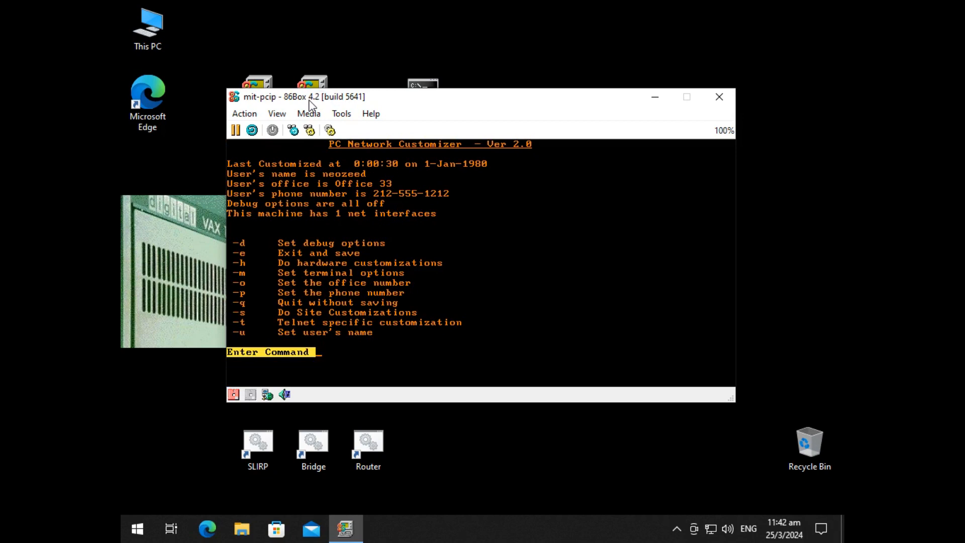
pyautogui.press('s')
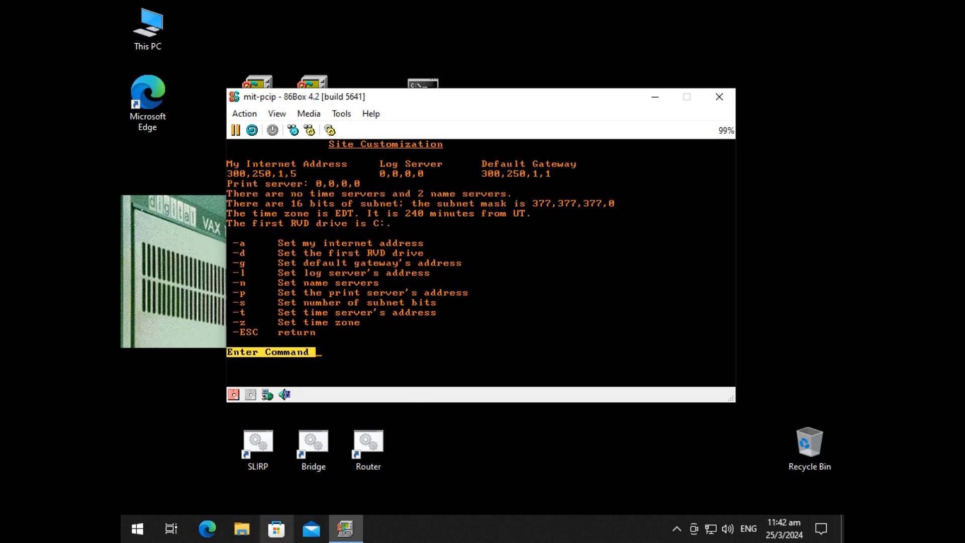
# Step: Convert octal 300 to hexadecimal and decimal in Calculator, and close the calculator
pyautogui.hotkey('alt', 'Tab')
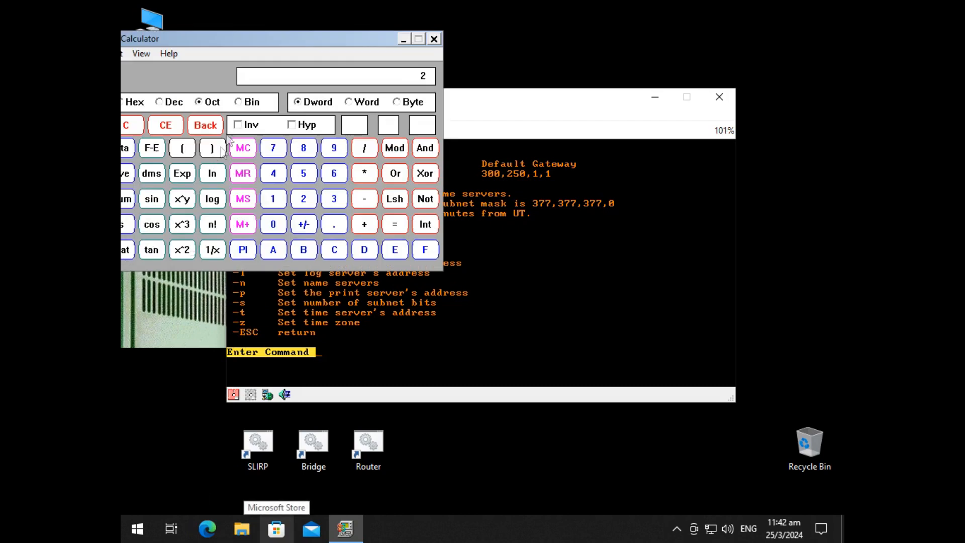
pyautogui.write('00')
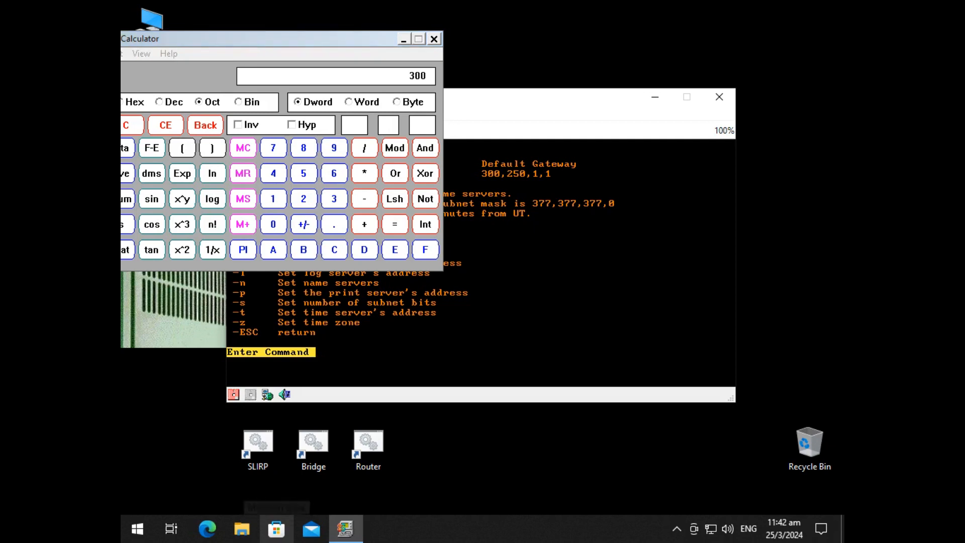
pyautogui.click(132, 102)
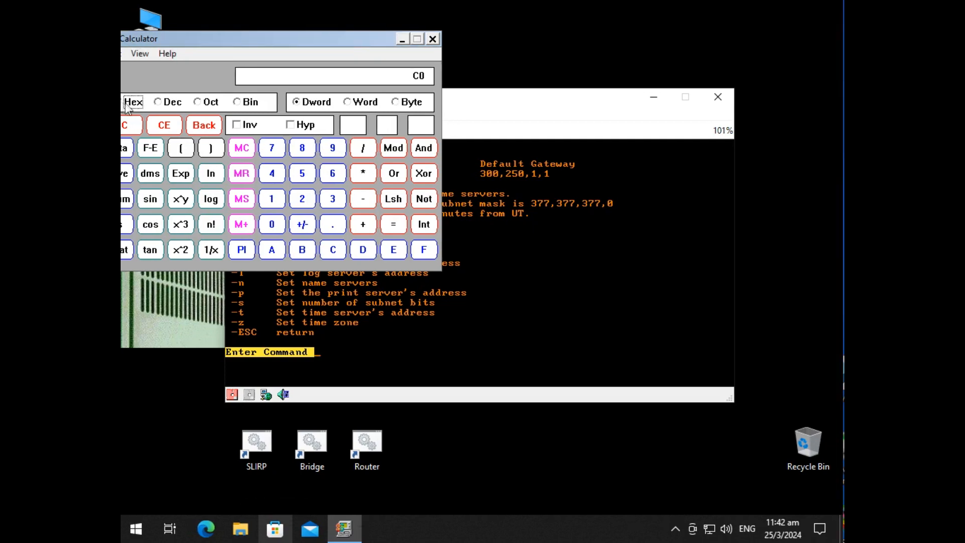
pyautogui.click(158, 102)
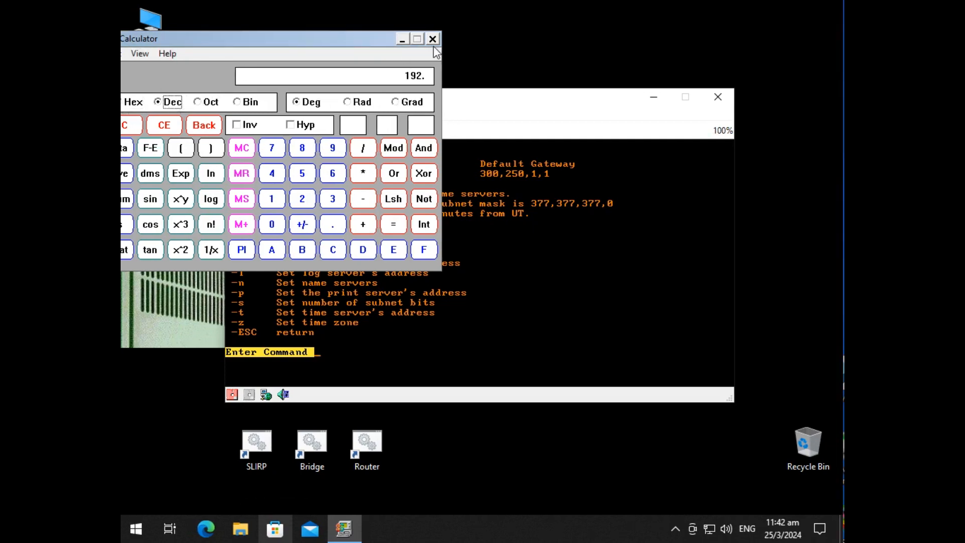
pyautogui.click(432, 40)
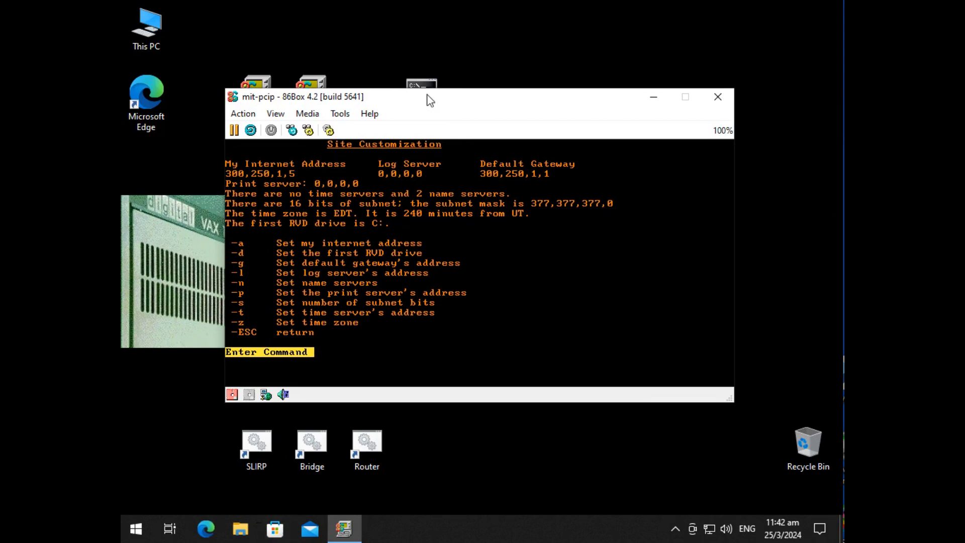
# Step: Go from site customization to hardware customization and open the EtherNet to Internet translation cache settings
pyautogui.press('Escape')
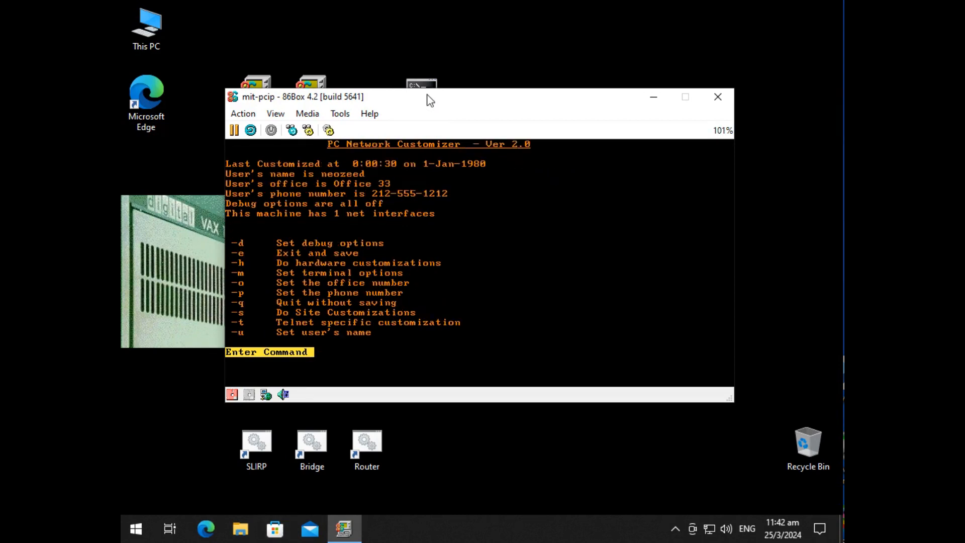
pyautogui.press('h')
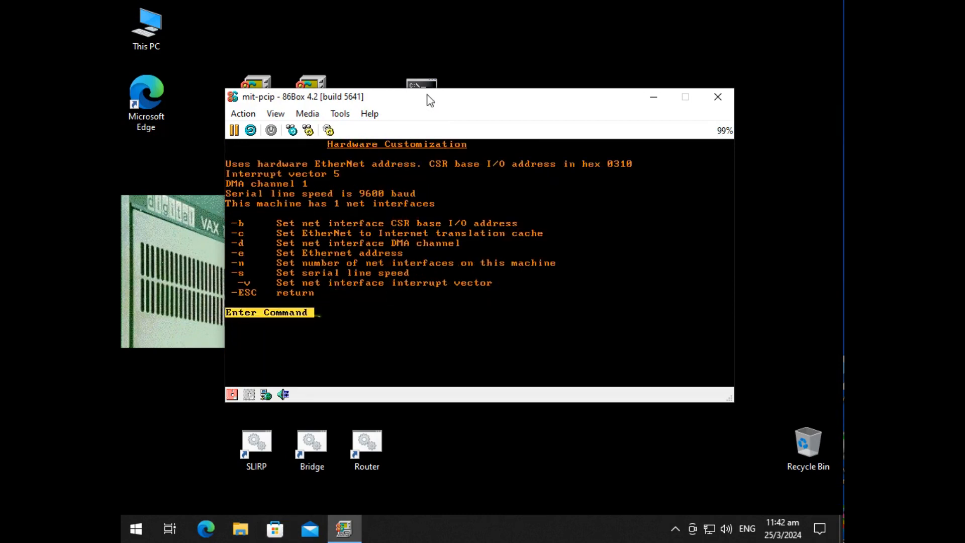
pyautogui.press('c')
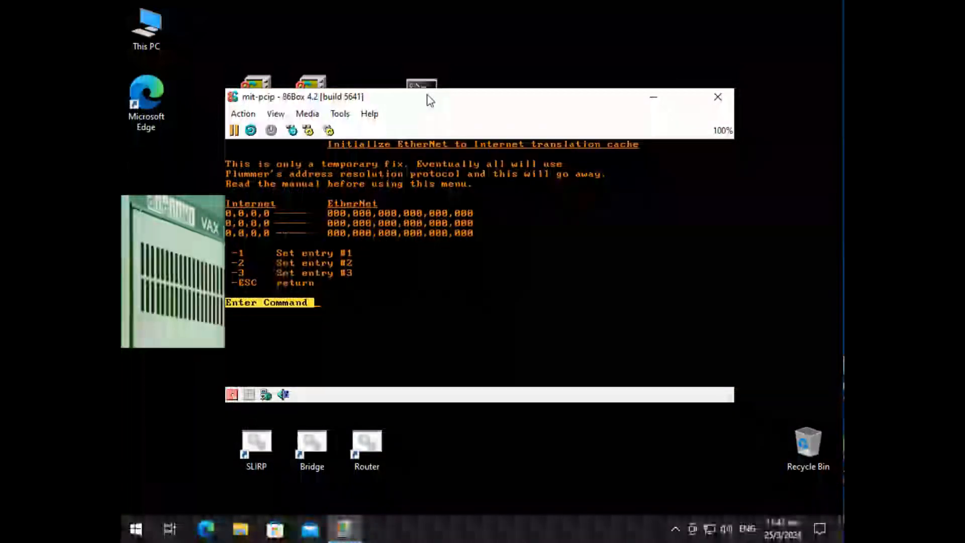
# Step: Exit the PC Network Customizer and reset the mit-pcip virtual machine
pyautogui.press('Escape')
pyautogui.press('Escape')
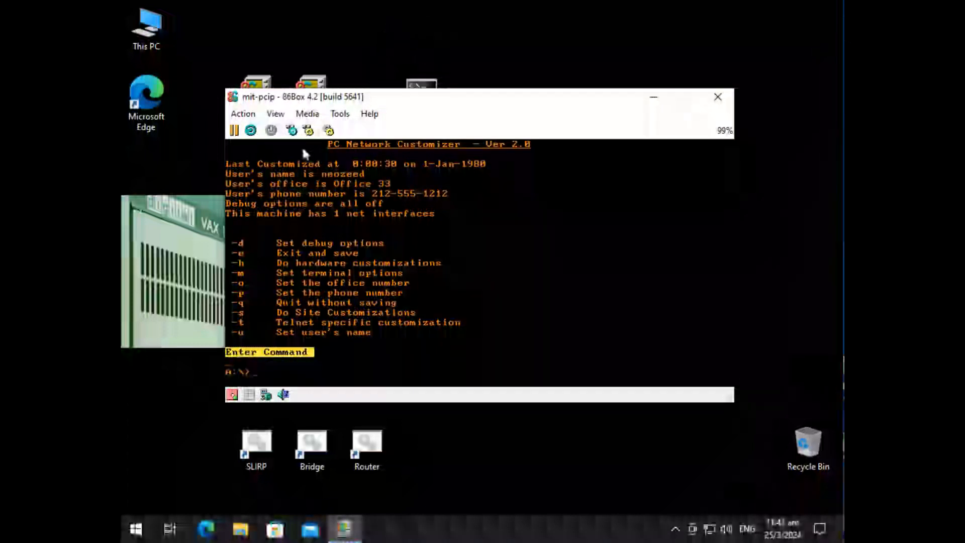
pyautogui.click(292, 131)
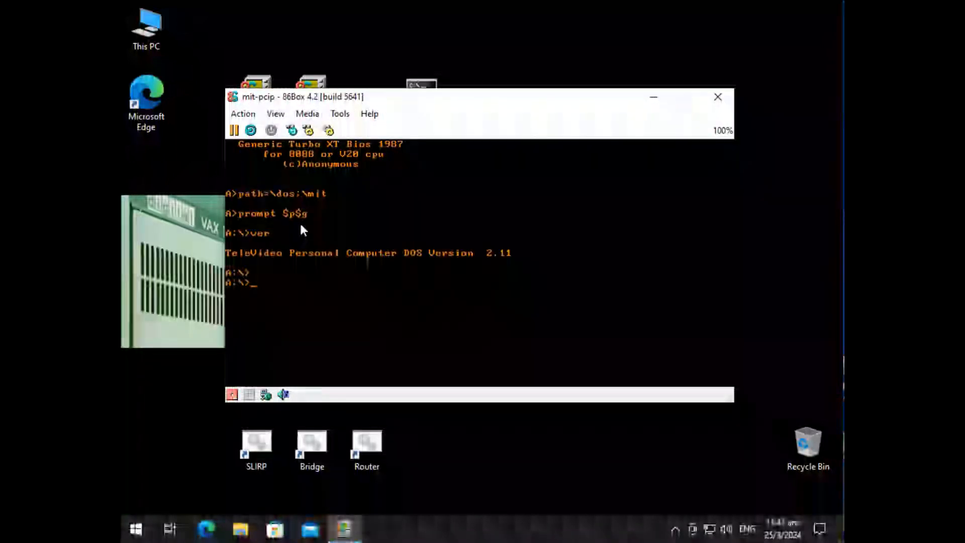
# Step: Ping the router at 192.168.1.1 from the DOS prompt
pyautogui.write('ping 192.168.1.1')
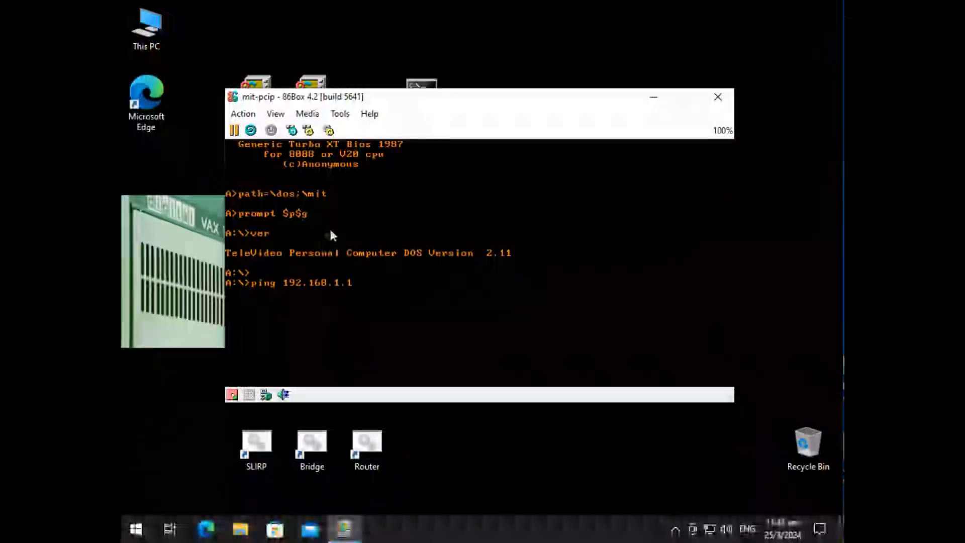
pyautogui.press('Return')
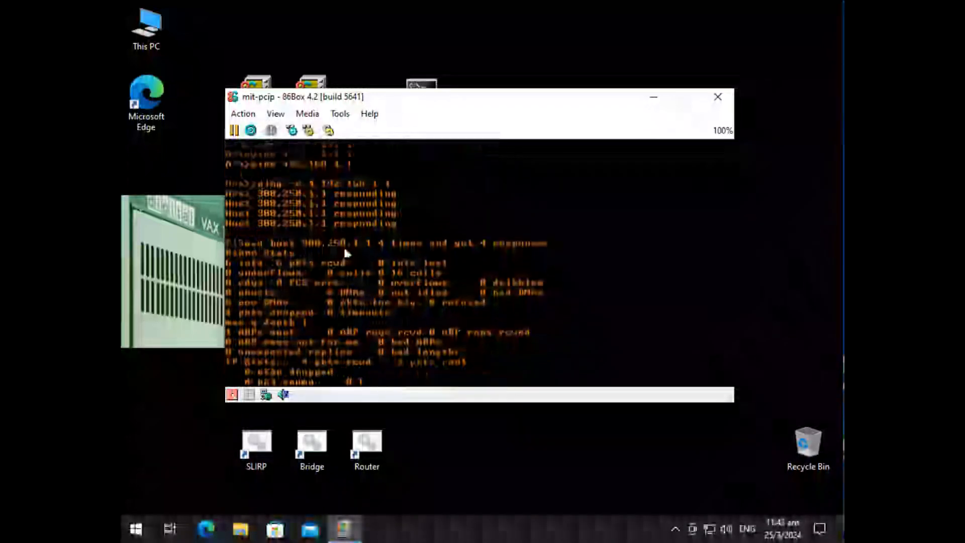
# Step: Switch to the Router console on Desktop 3 and display its ARP table with sho arp
pyautogui.click(169, 527)
pyautogui.click(363, 72)
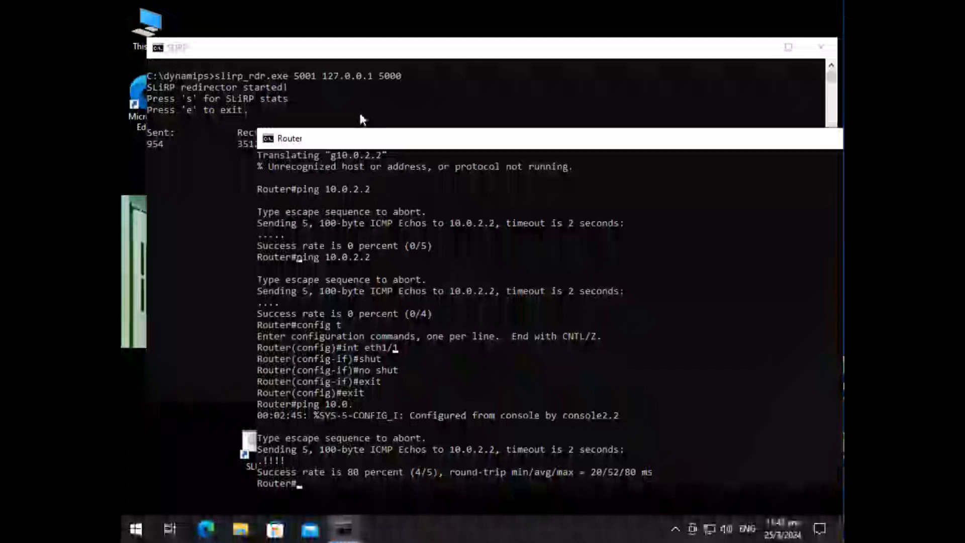
pyautogui.write('sho arp')
pyautogui.press('Return')
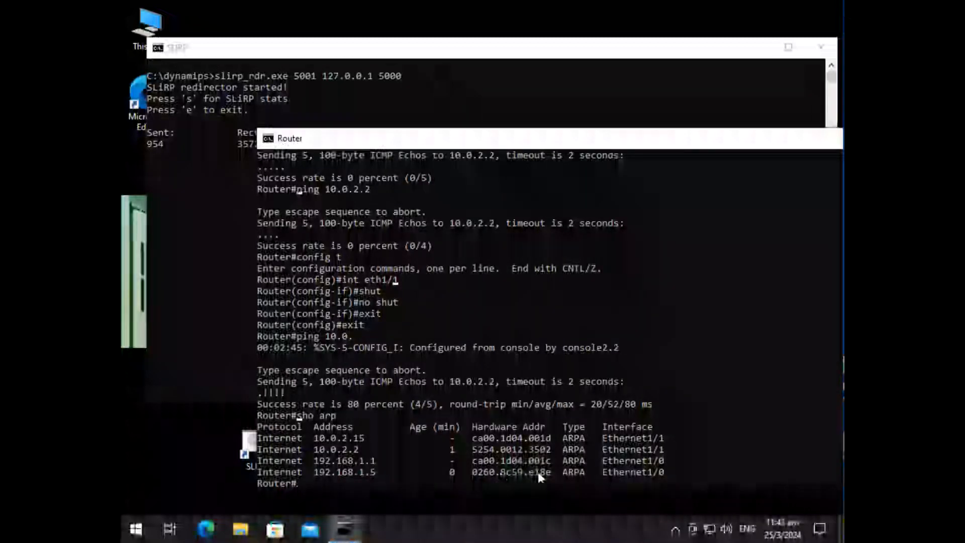
# Step: Return to the mit-pcip machine on Desktop 4, ping 10.0.2.2 from DOS, and reset the machine
pyautogui.click(169, 528)
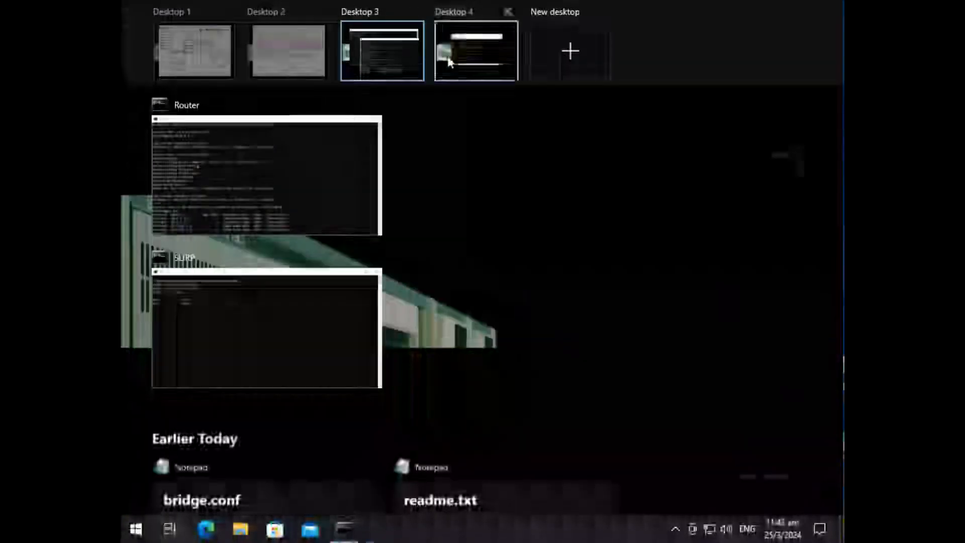
pyautogui.click(441, 65)
pyautogui.press('BackSpace')
pyautogui.press('BackSpace')
pyautogui.write('ping 10.0.2.2')
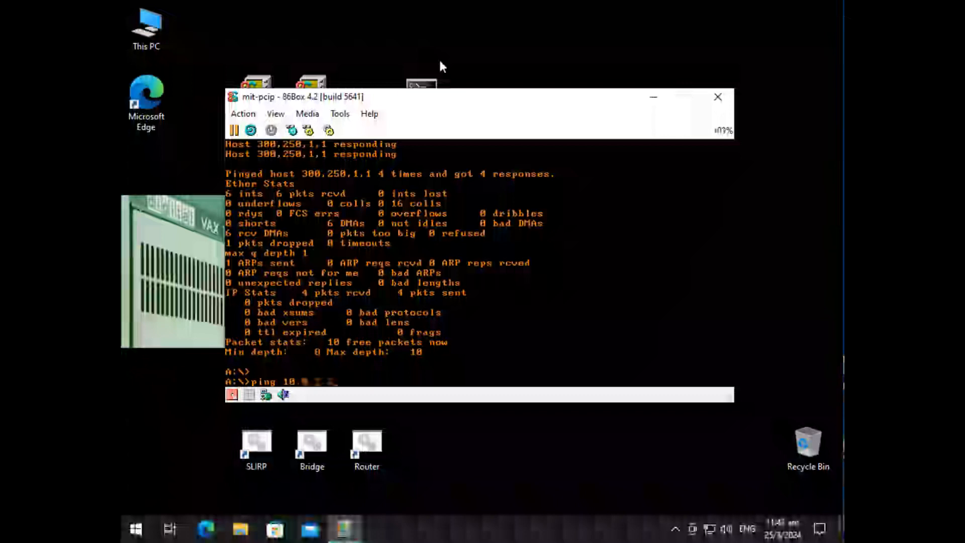
pyautogui.press('Return')
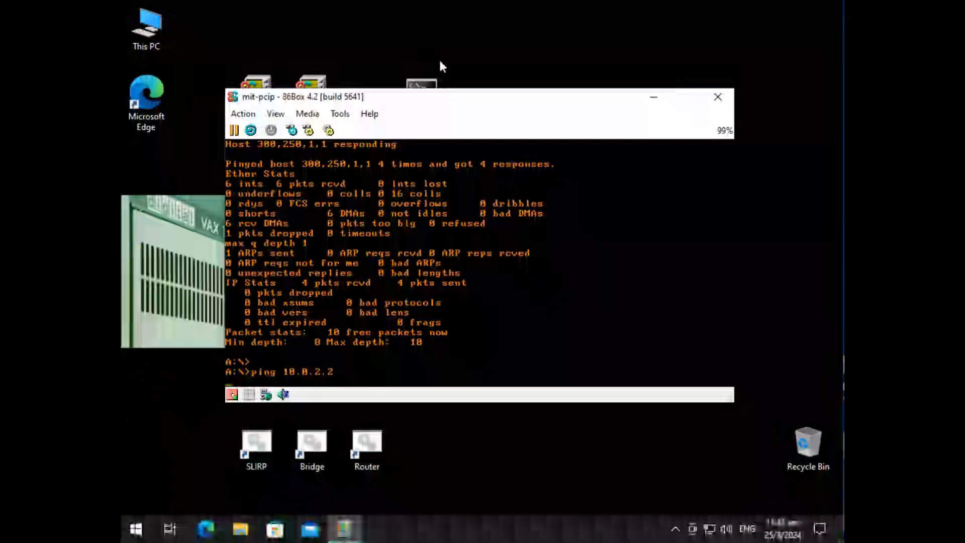
pyautogui.write('eping -n 4 10.0.2.2')
pyautogui.press('Return')
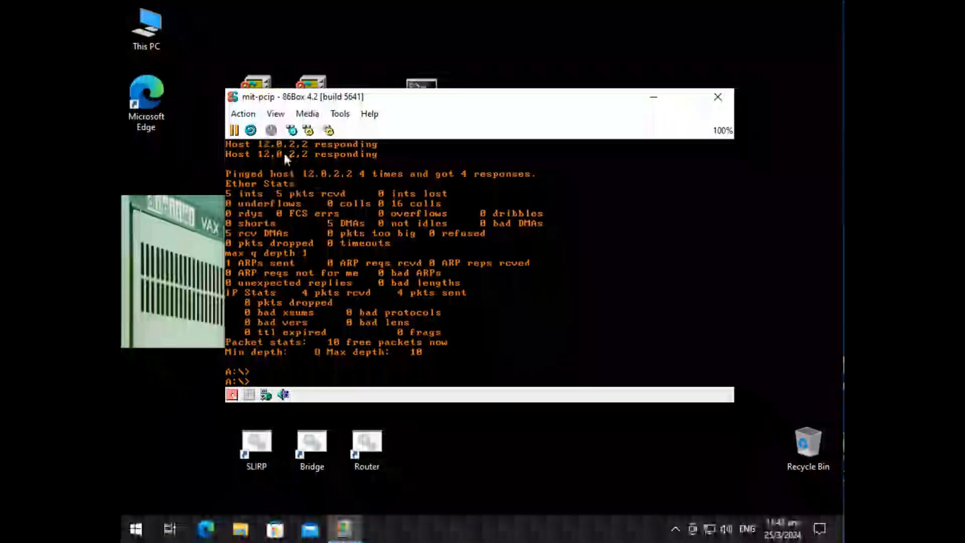
pyautogui.click(292, 131)
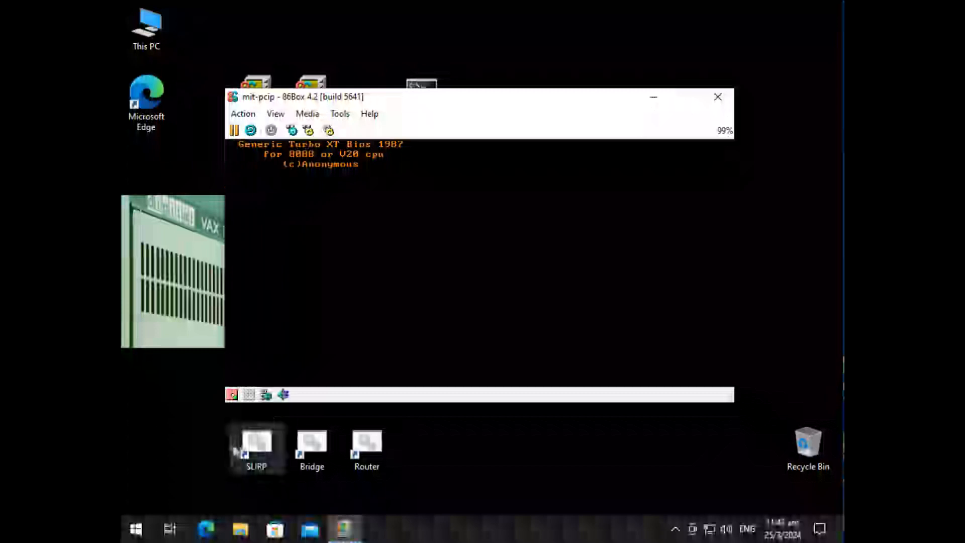
# Step: Switch to Wireshark on Desktop 2 and examine the captured ARP and ICMP packets for both pings
pyautogui.click(170, 528)
pyautogui.click(218, 77)
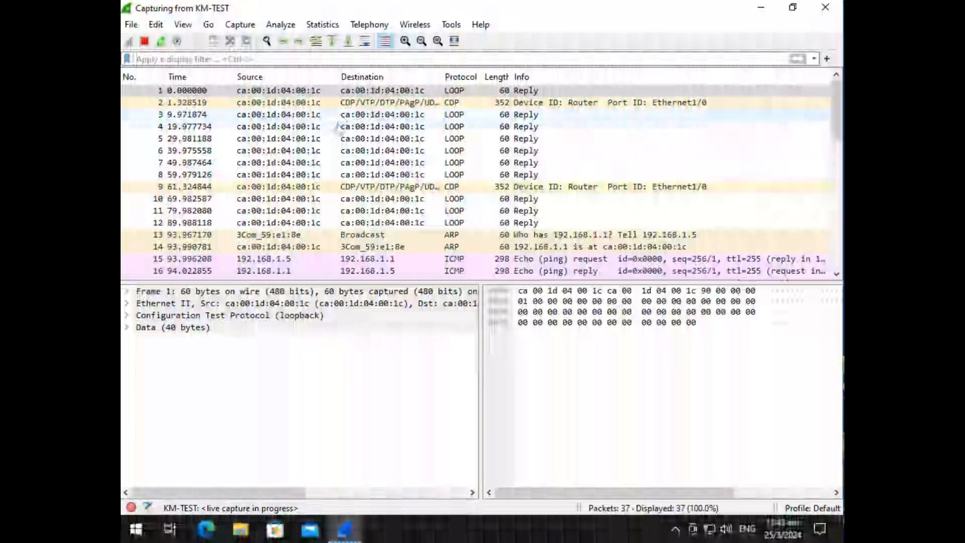
pyautogui.click(227, 235)
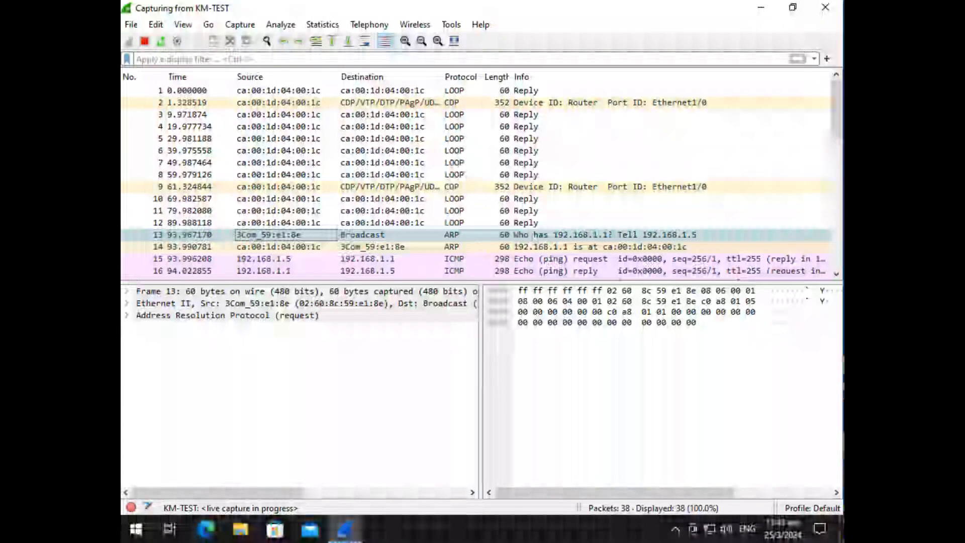
pyautogui.scroll(-2, 361, 253)
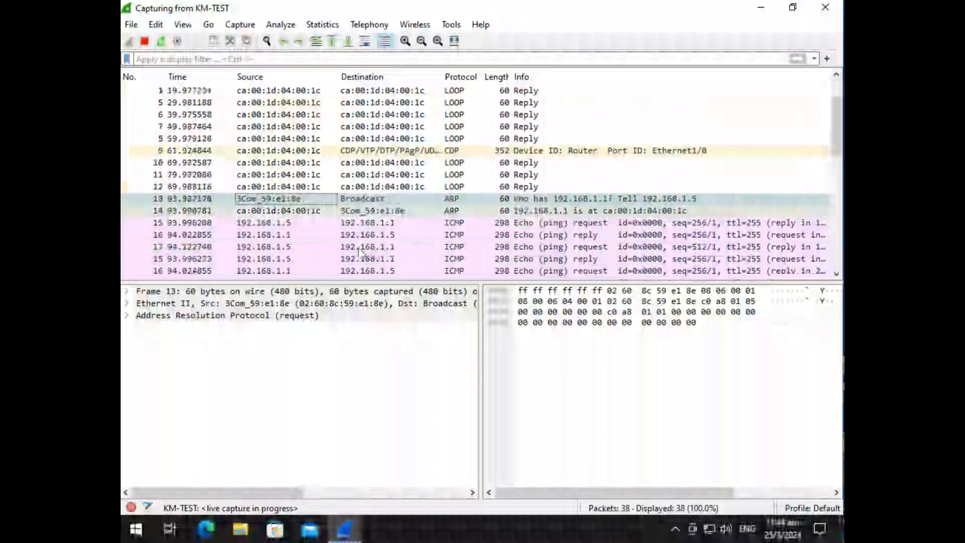
pyautogui.scroll(-1, 360, 254)
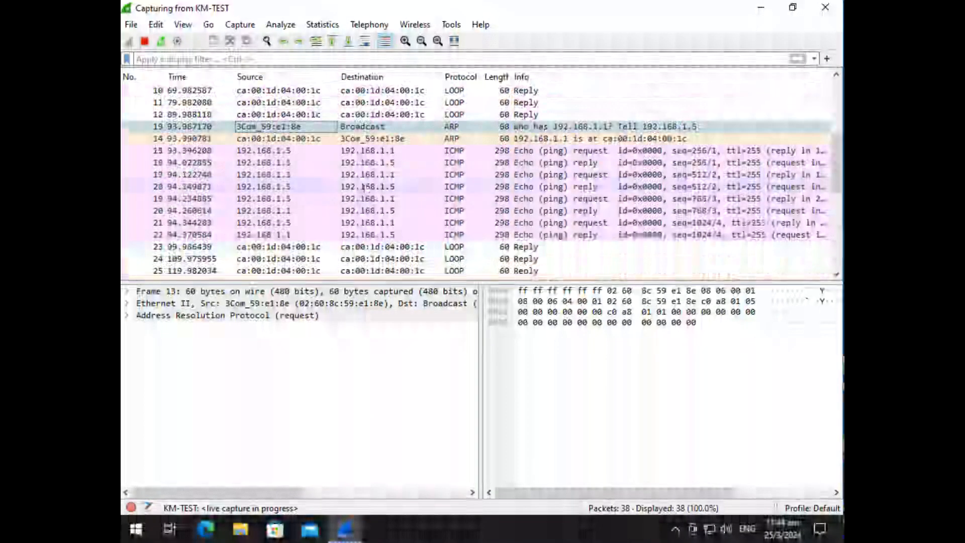
pyautogui.scroll(-4, 372, 211)
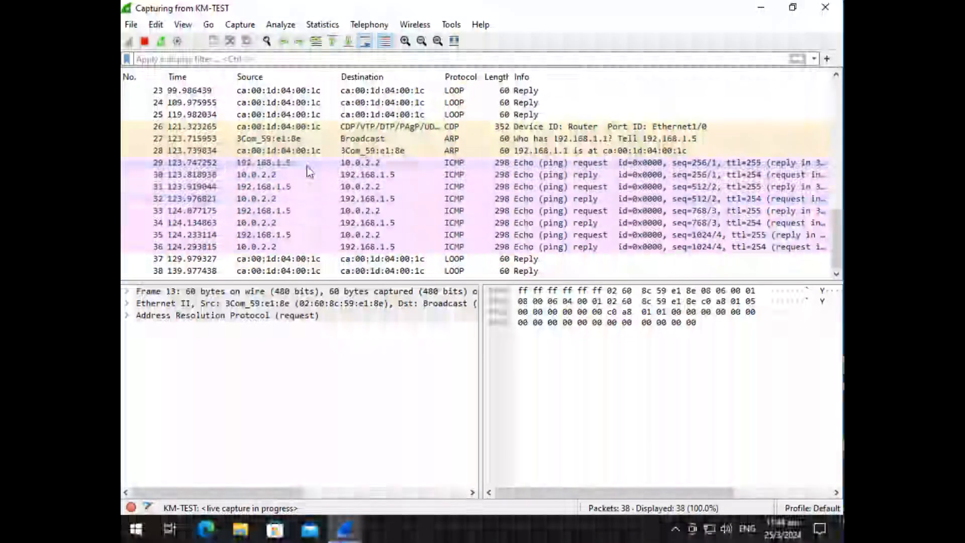
pyautogui.scroll(-1, 305, 228)
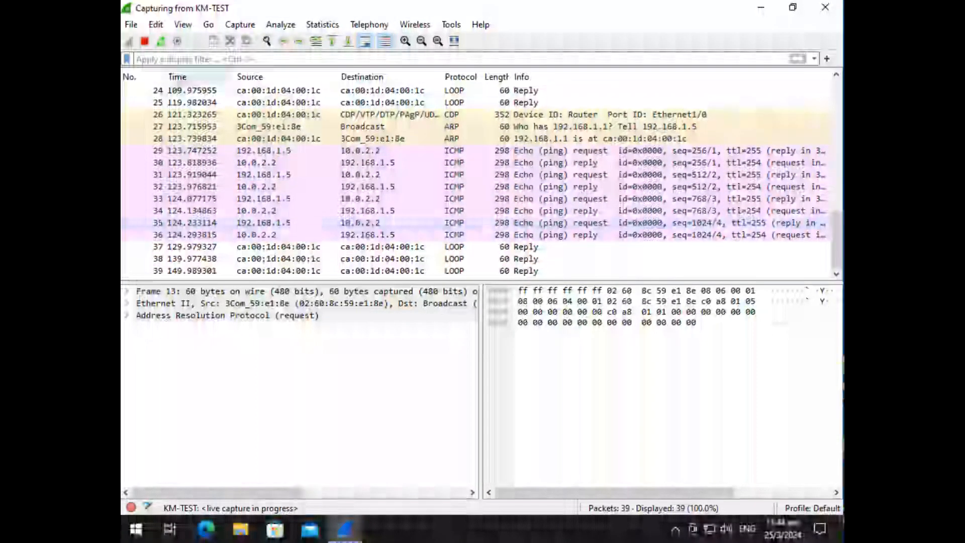
# Step: Stop the KM-TEST capture and start a new one without saving the captured packets
pyautogui.click(144, 43)
pyautogui.click(129, 42)
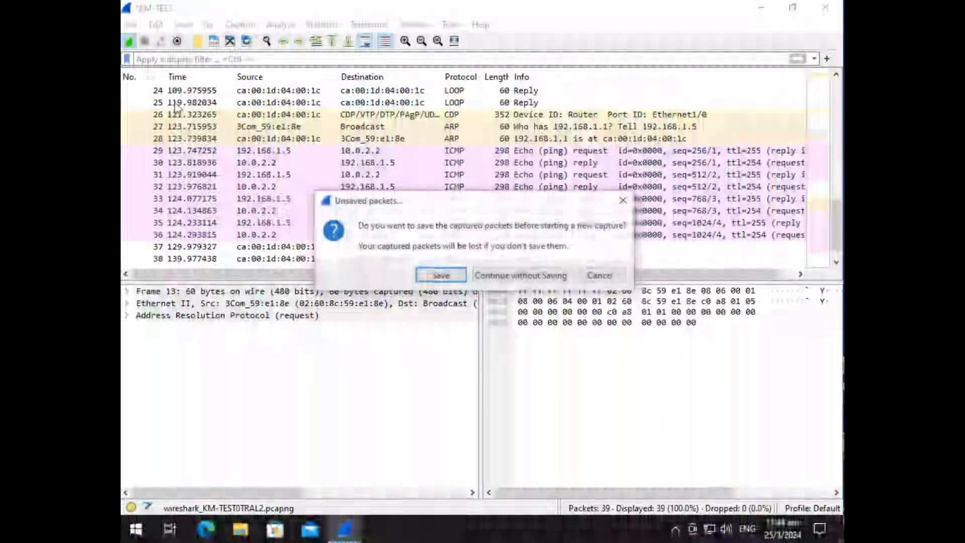
pyautogui.click(505, 277)
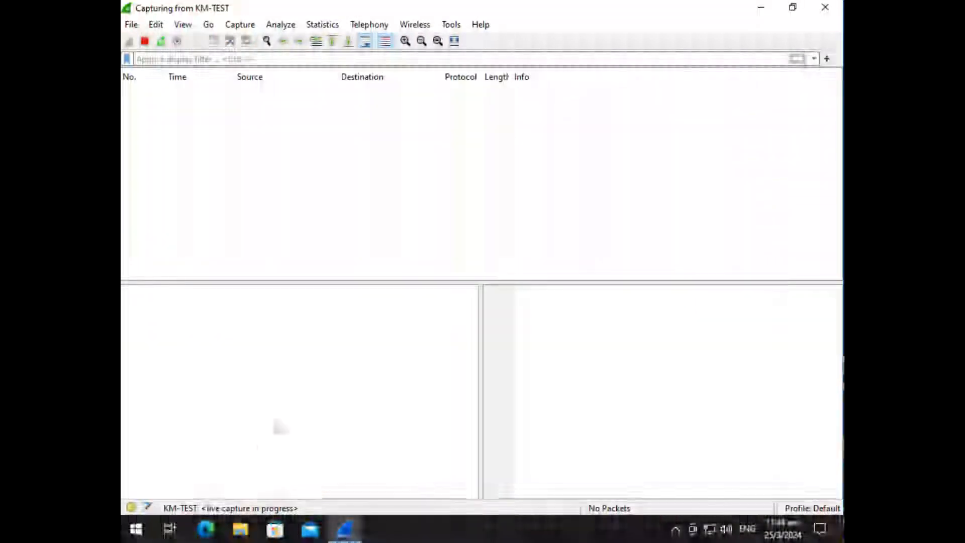
# Step: Return to the mit-pcip machine on Desktop 4 and run vert to connect to the Vertrauen BBS
pyautogui.click(170, 529)
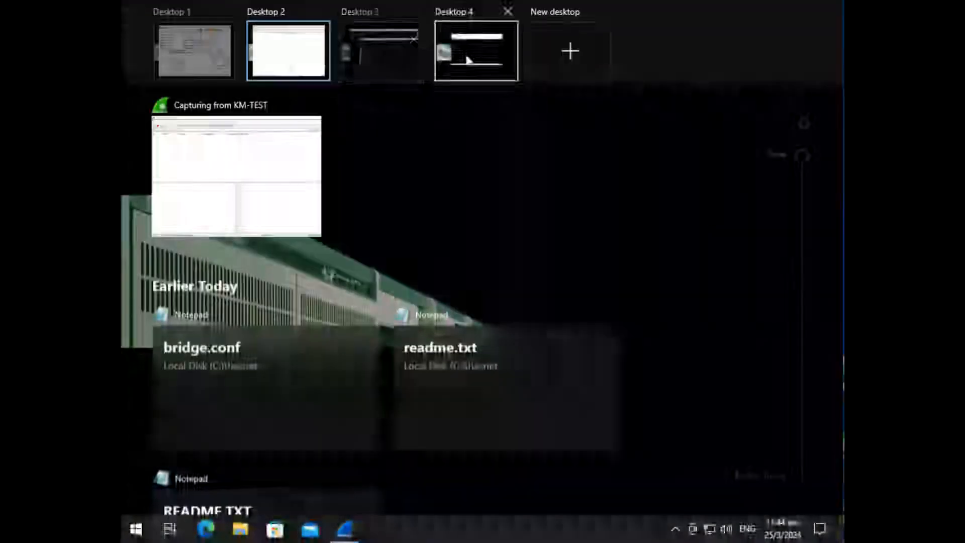
pyautogui.click(466, 59)
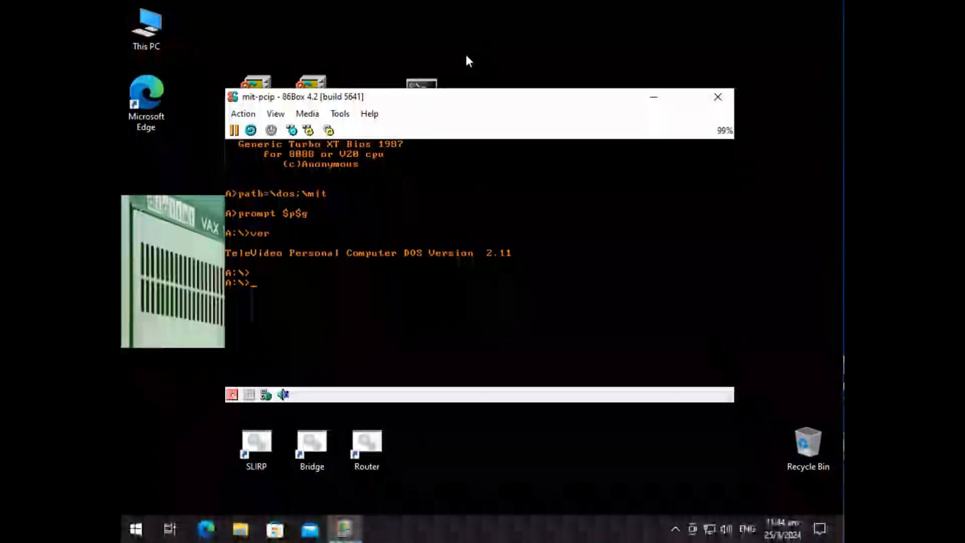
pyautogui.write('vert')
pyautogui.press('Return')
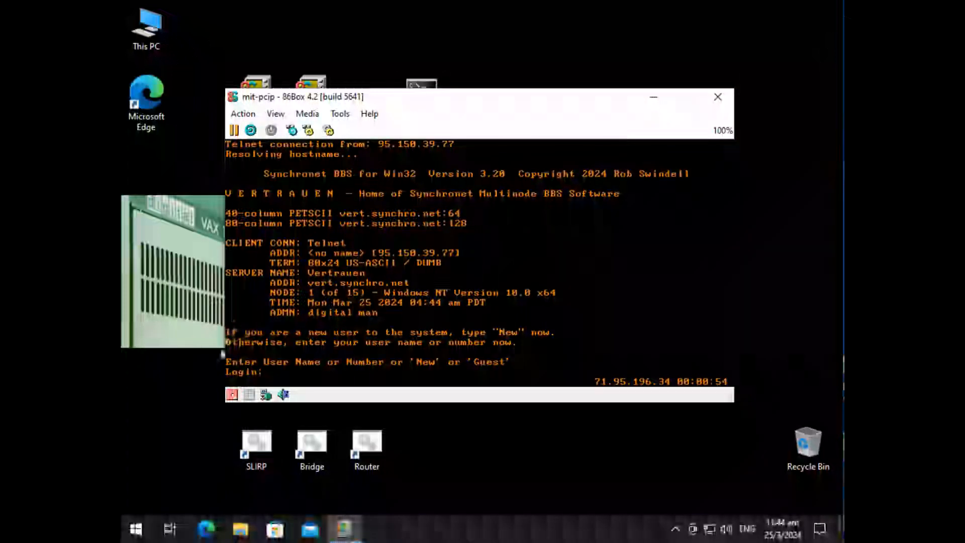
# Step: Review the network diagram in Paint on Desktop 1, and go back to the BBS session on Desktop 4
pyautogui.click(170, 529)
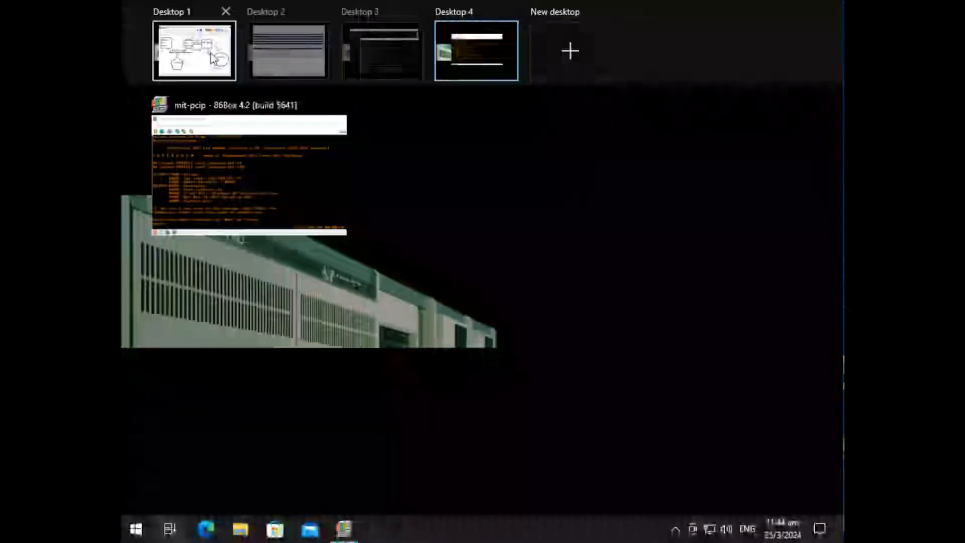
pyautogui.click(212, 58)
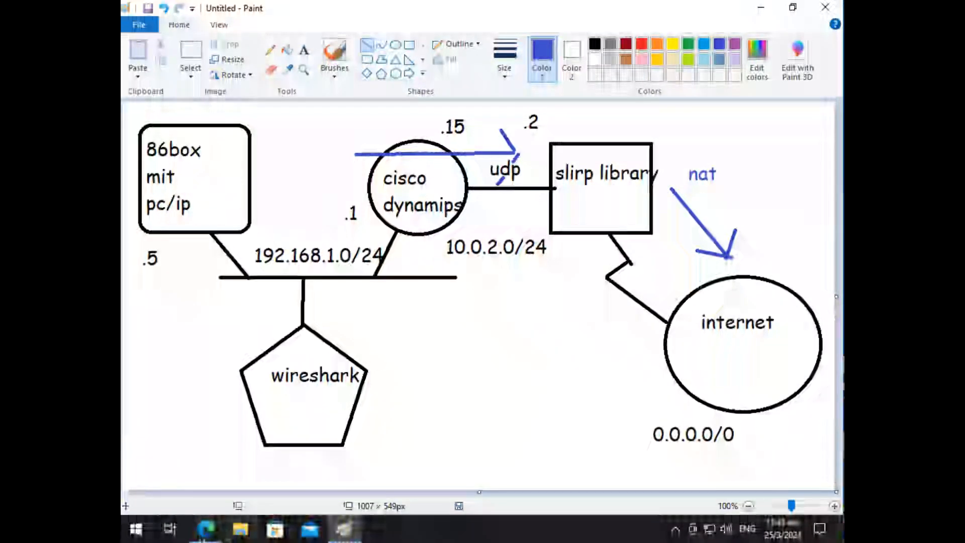
pyautogui.click(170, 529)
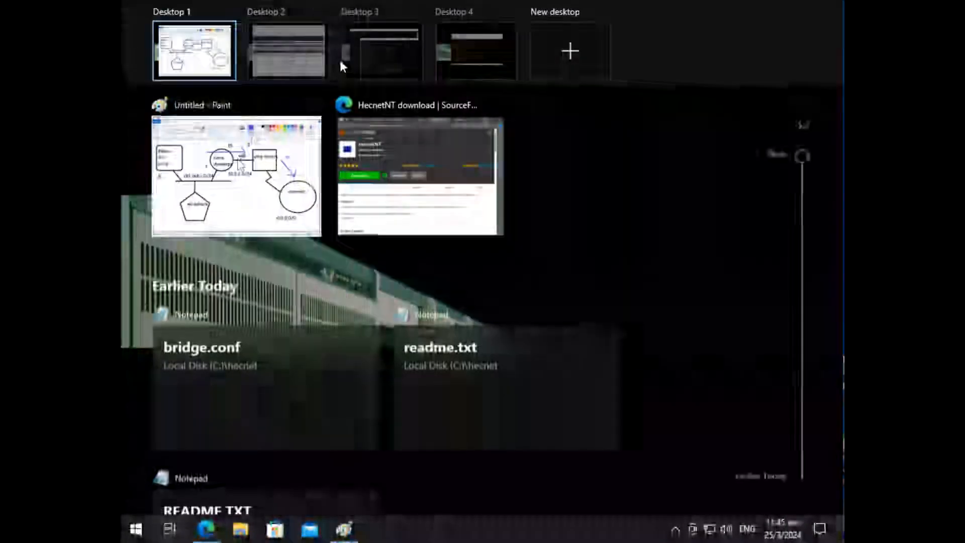
pyautogui.click(455, 40)
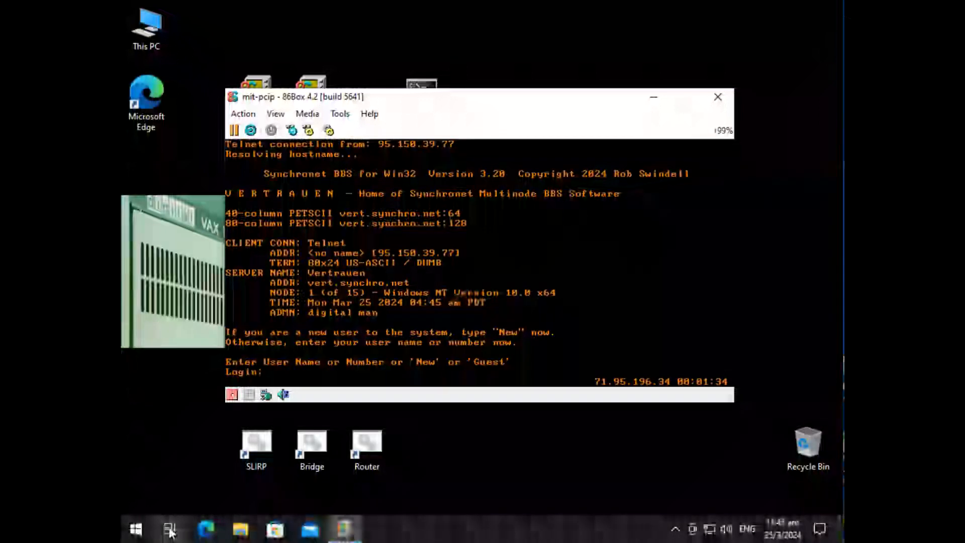
# Step: Log in to the BBS as Guest and decline ANSI terminal support
pyautogui.write('Guest')
pyautogui.press('Return')
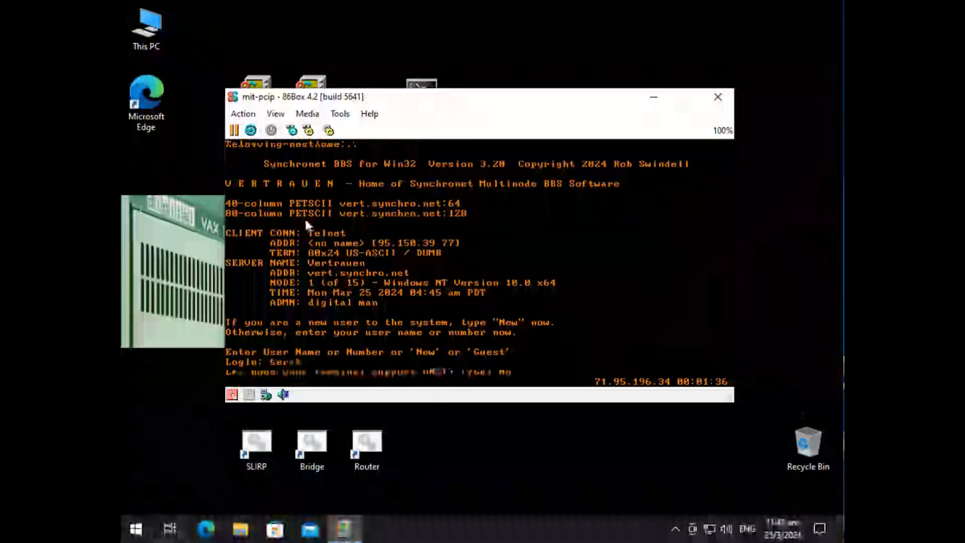
pyautogui.press('n')
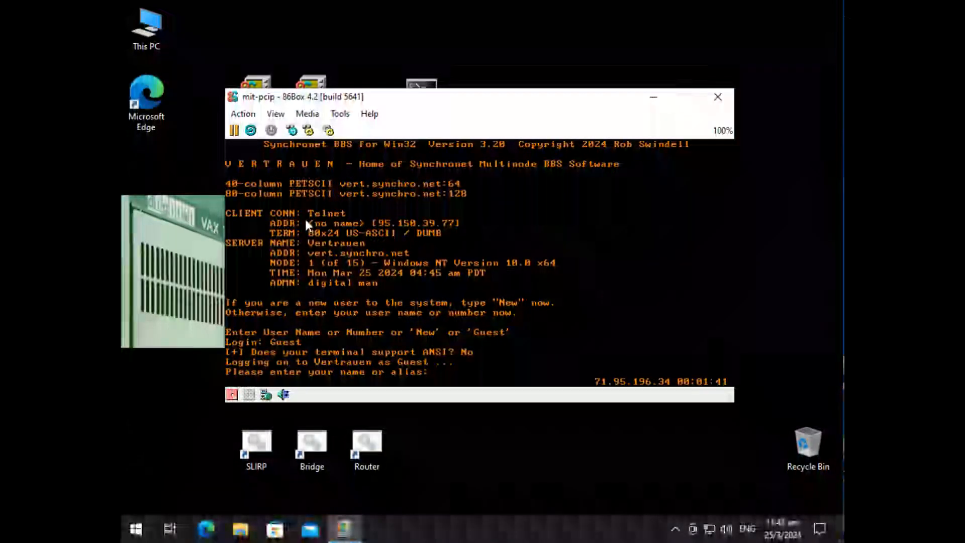
# Step: Fill in the guest's alias and e-mail address, and give the location as Here,there
pyautogui.write('Neozeed')
pyautogui.press('Return')
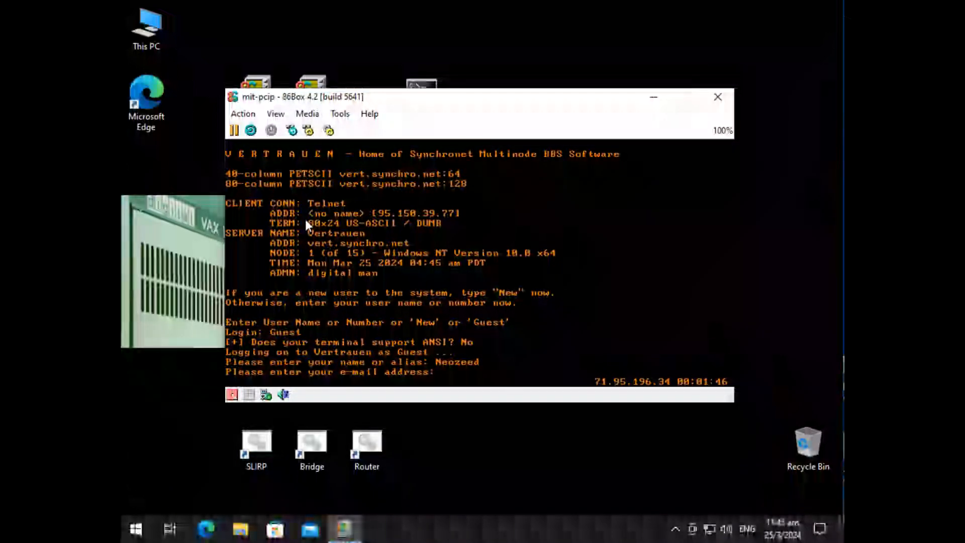
pyautogui.write('1@2.com')
pyautogui.press('Return')
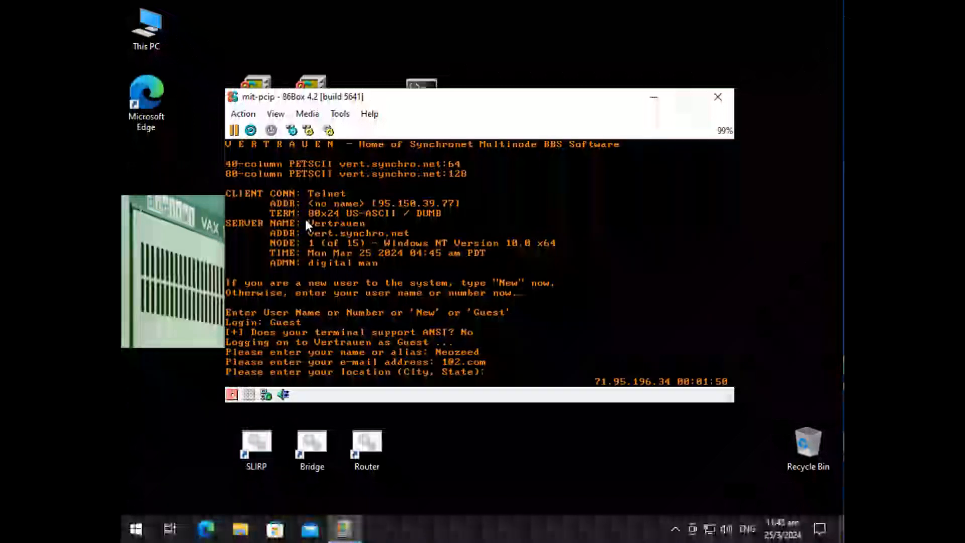
pyautogui.write('Here,there')
pyautogui.press('Return')
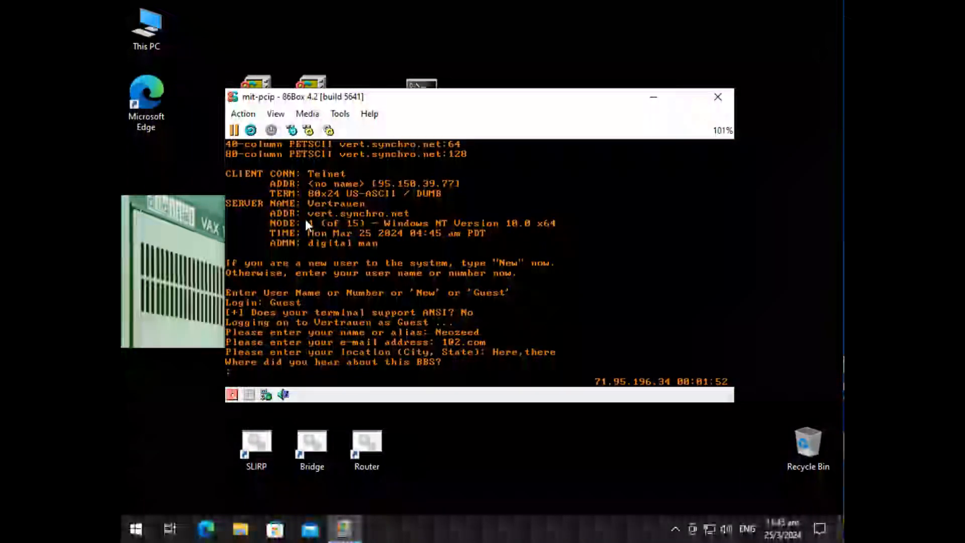
# Step: Answer where the BBS was heard about with "inter tubes with ted st", and continue past the Synchronet splash screen
pyautogui.write('inter tub')
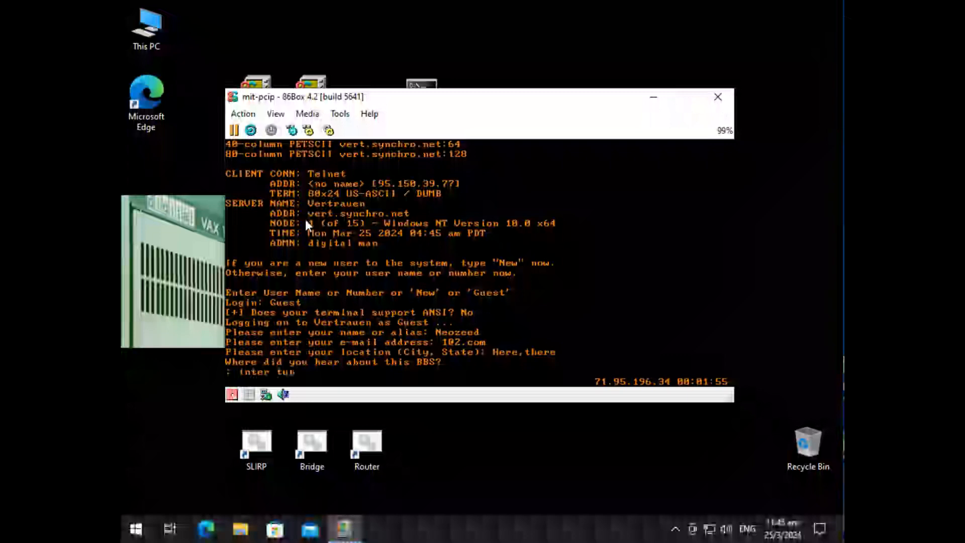
pyautogui.write('es with ted st')
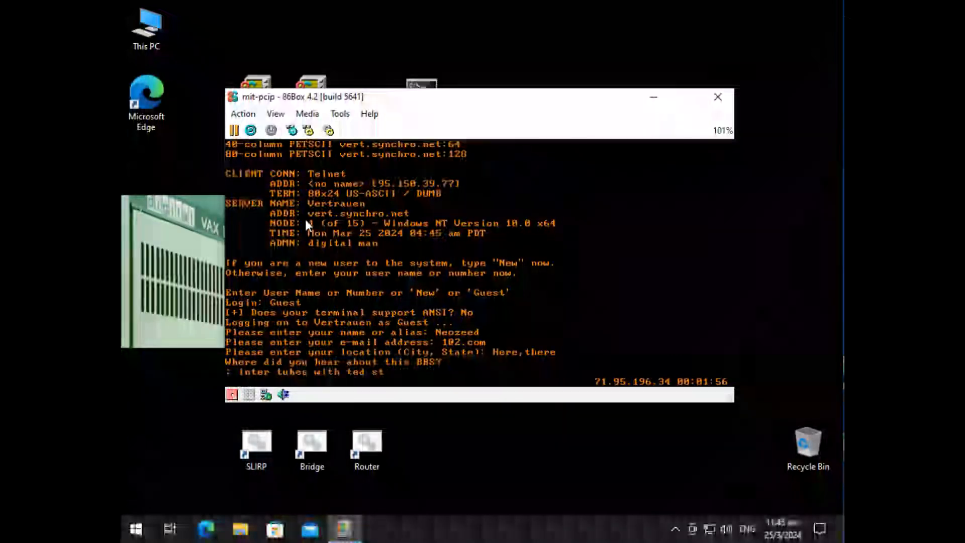
pyautogui.press('Return')
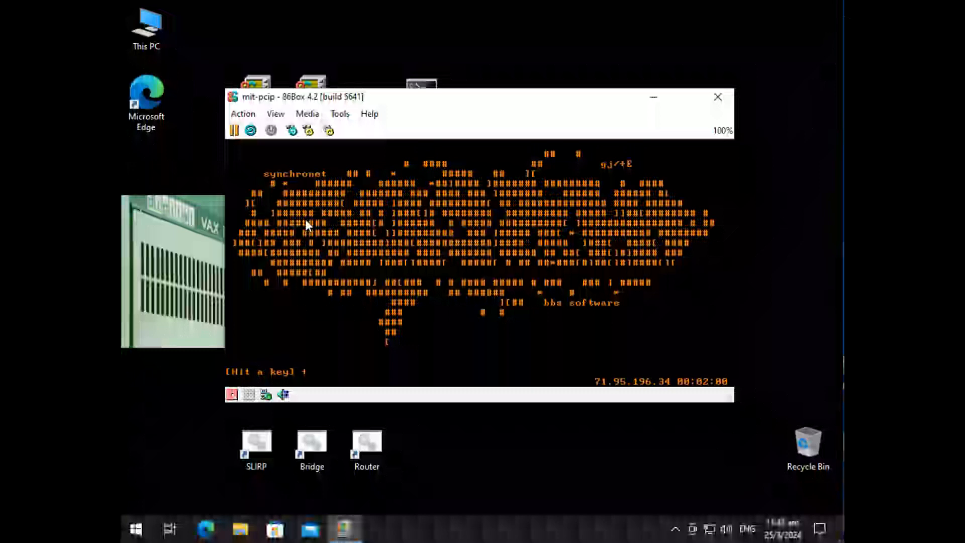
pyautogui.press('Return')
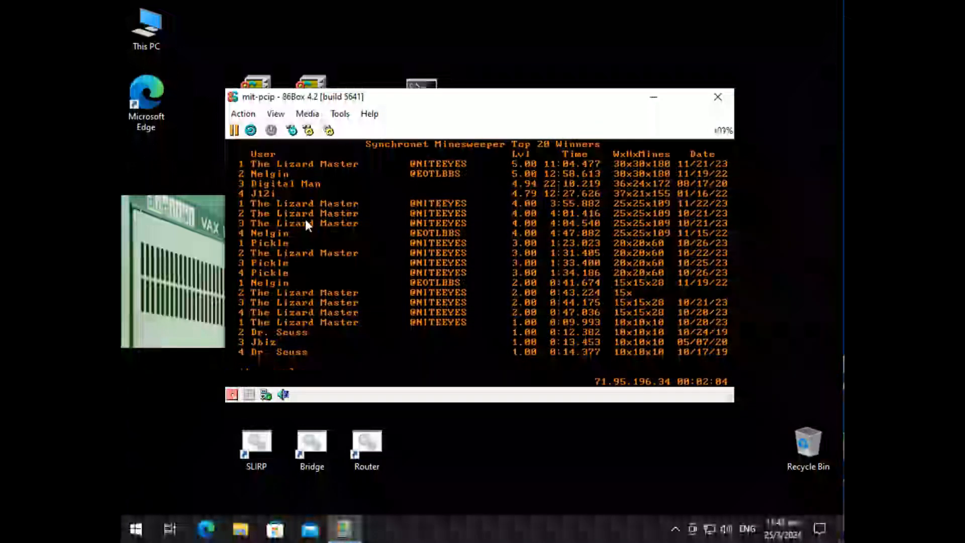
# Step: Continue past the Minesweeper winners list and the logon information pages to the BBS main menu
pyautogui.press('Return')
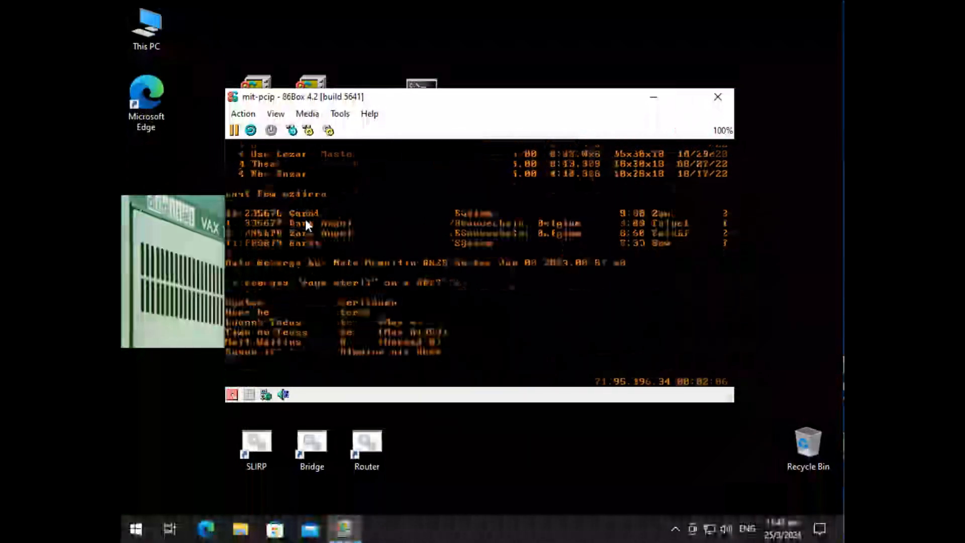
pyautogui.press('Return')
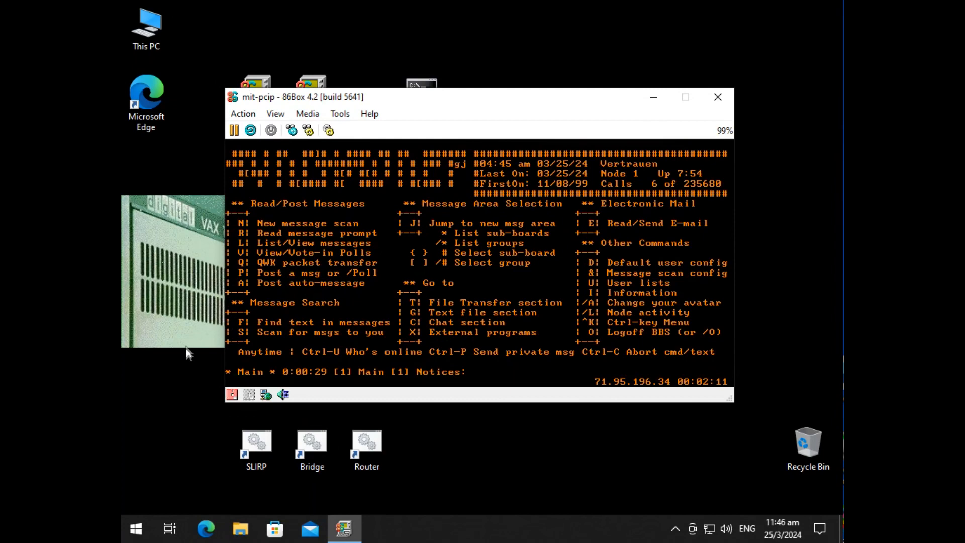
# Step: Switch to the Router console on Desktop 3 and display the NAT statistics with show ip nat statistics
pyautogui.click(170, 528)
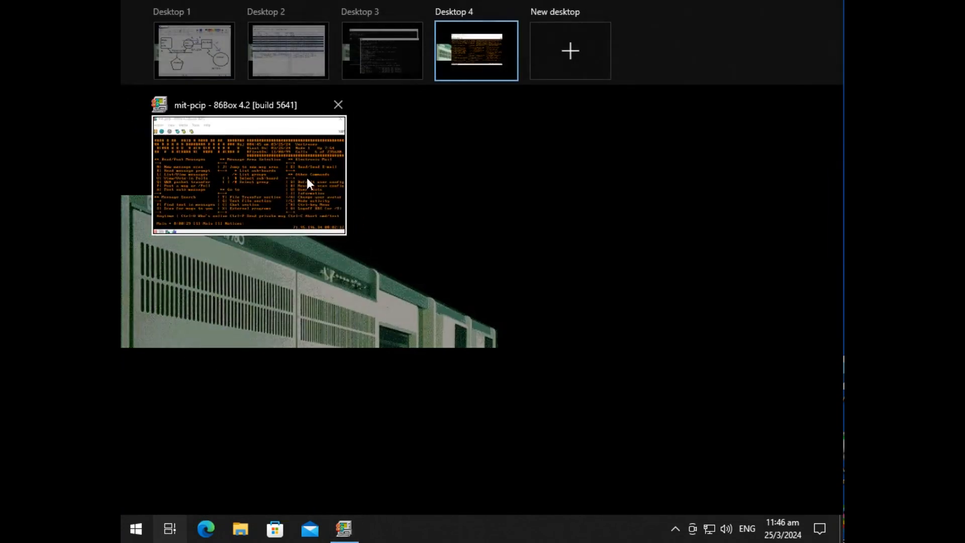
pyautogui.click(382, 67)
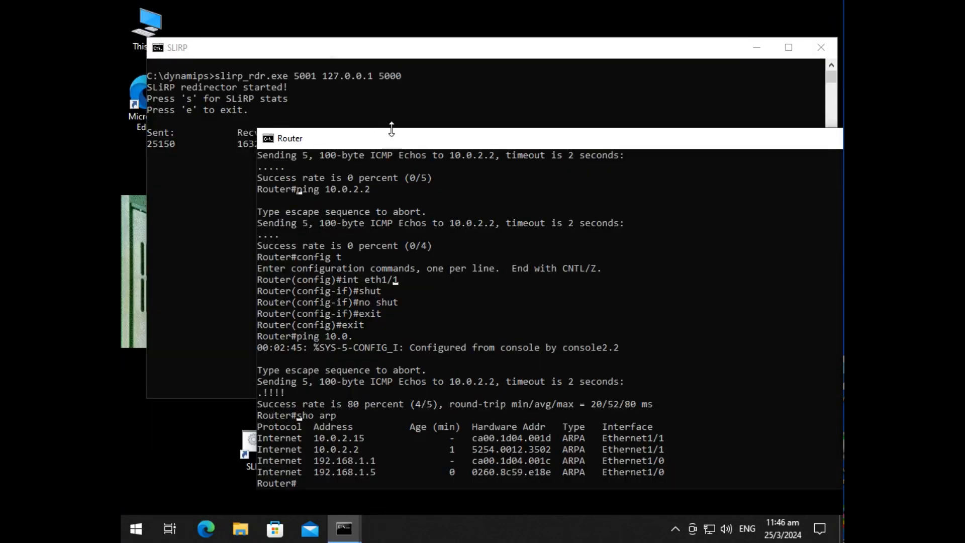
pyautogui.write('show ip nat')
pyautogui.press('Tab')
pyautogui.write('se')
pyautogui.press('Tab')
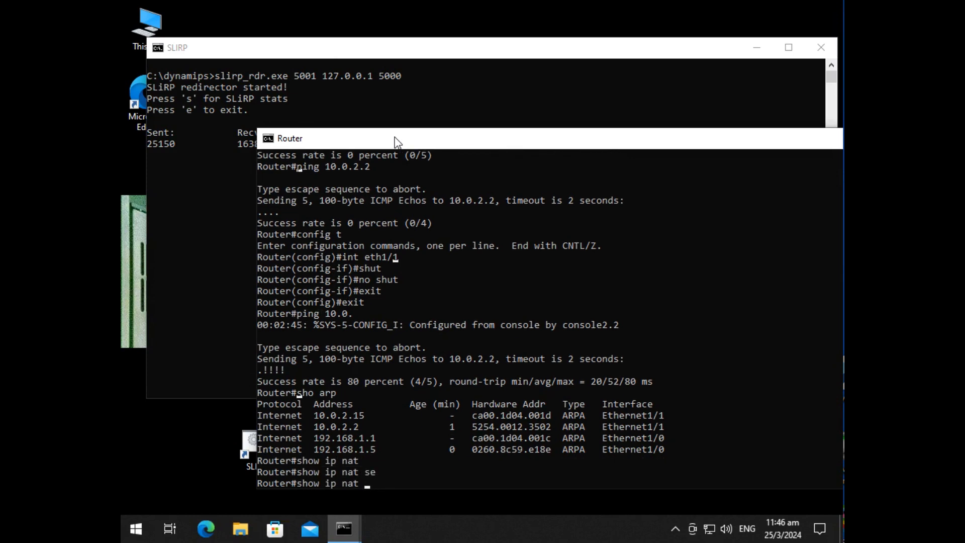
pyautogui.write('?')
pyautogui.write('st')
pyautogui.press('Tab')
pyautogui.press('Return')
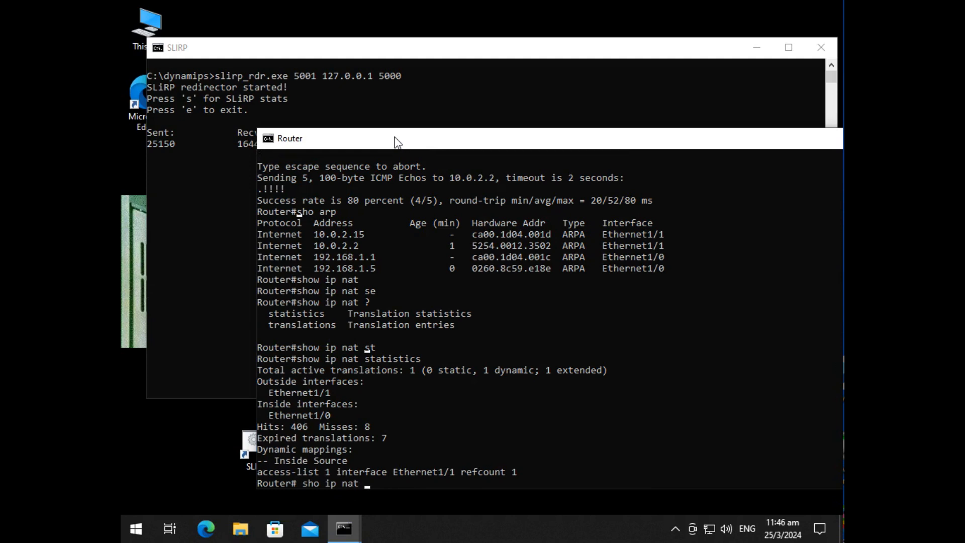
# Step: List the router's entries with sho ip nat translations, and print the connection stats of the SLiRP redirector
pyautogui.write('?')
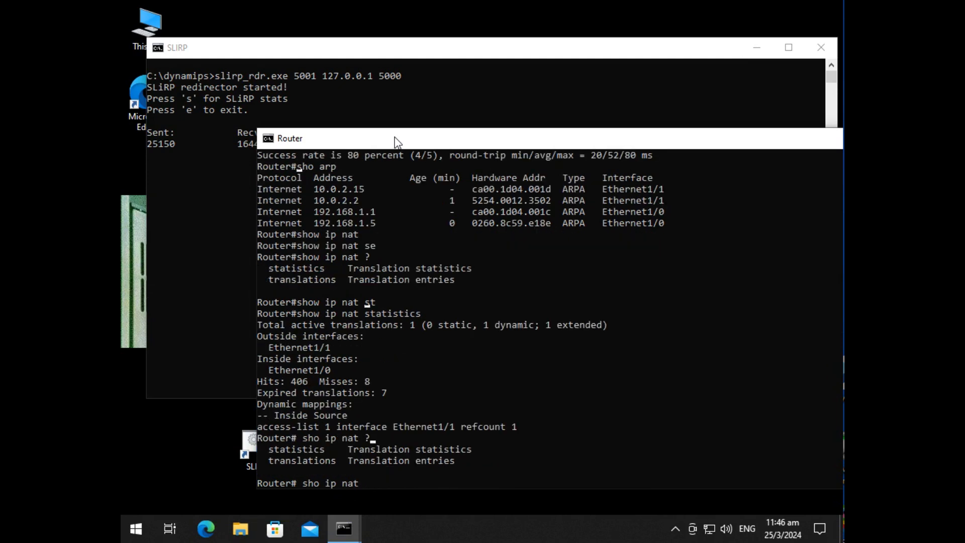
pyautogui.write('tr')
pyautogui.press('Tab')
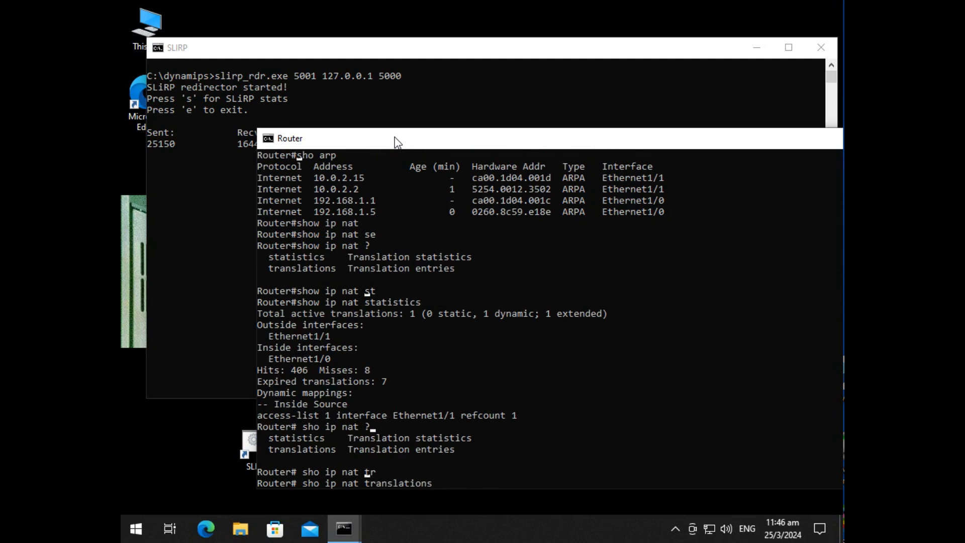
pyautogui.press('Return')
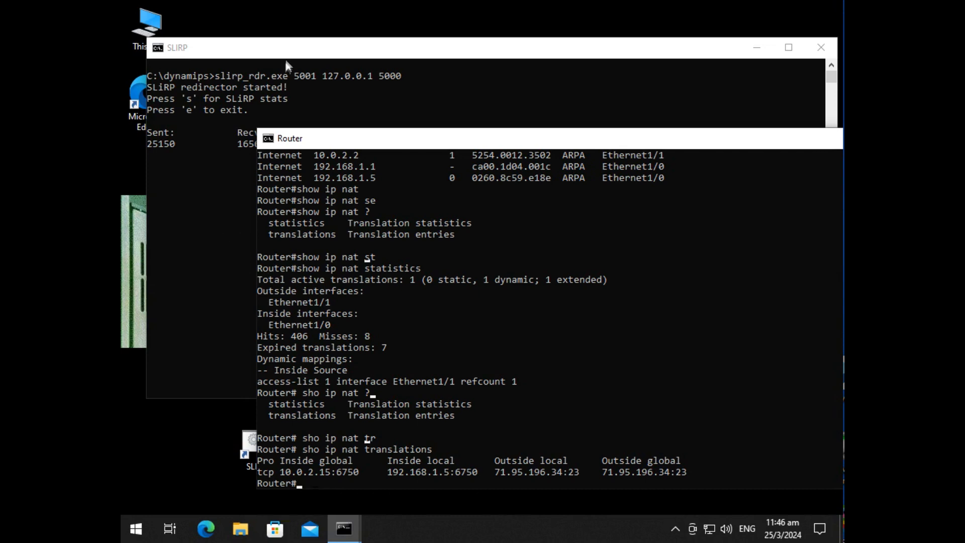
pyautogui.click(303, 50)
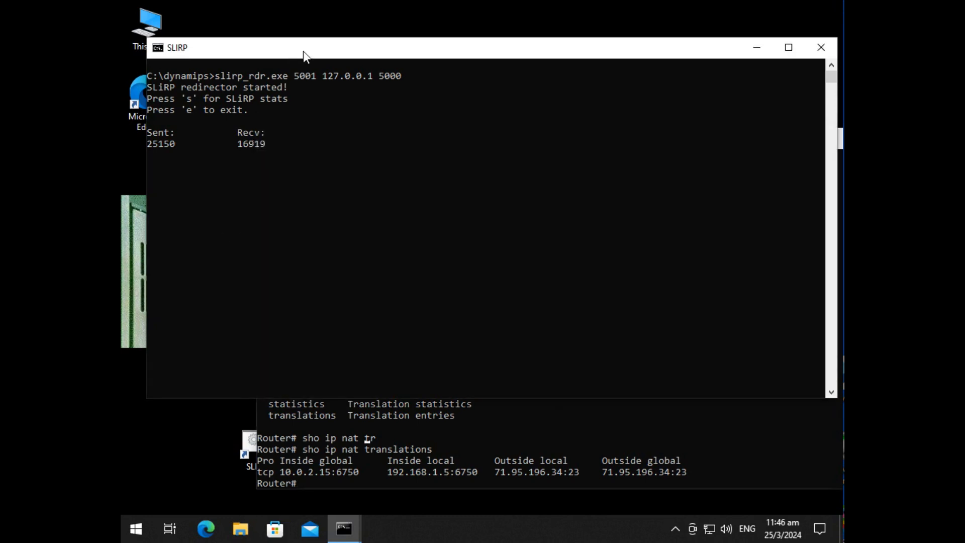
pyautogui.press('s')
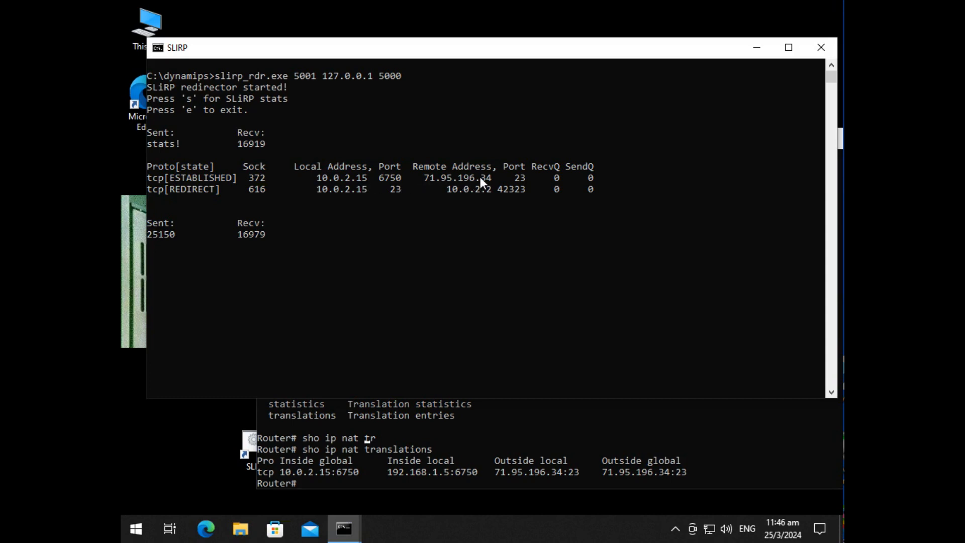
# Step: Review the network diagram in Paint on Desktop 1 and the live KM-TEST capture in Wireshark on Desktop 2
pyautogui.click(171, 528)
pyautogui.click(211, 56)
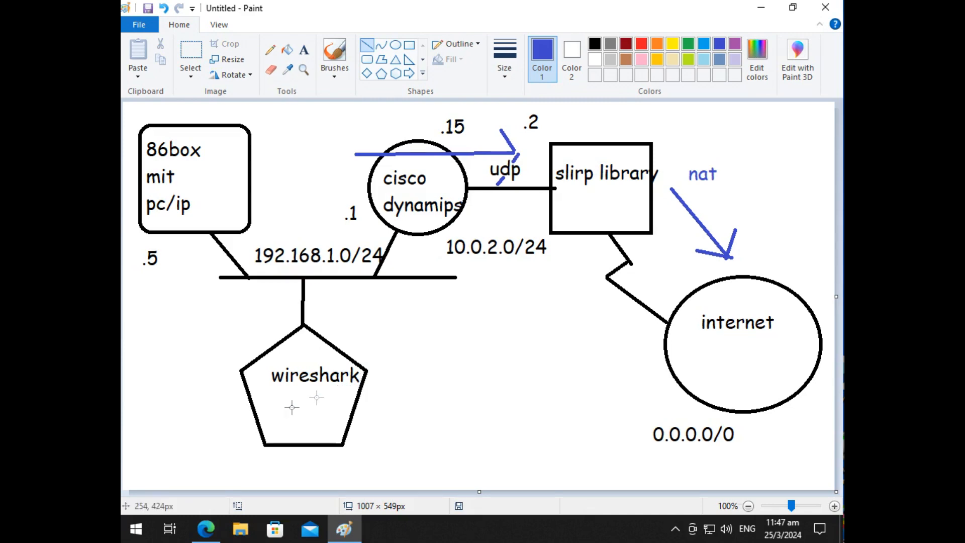
pyautogui.click(165, 533)
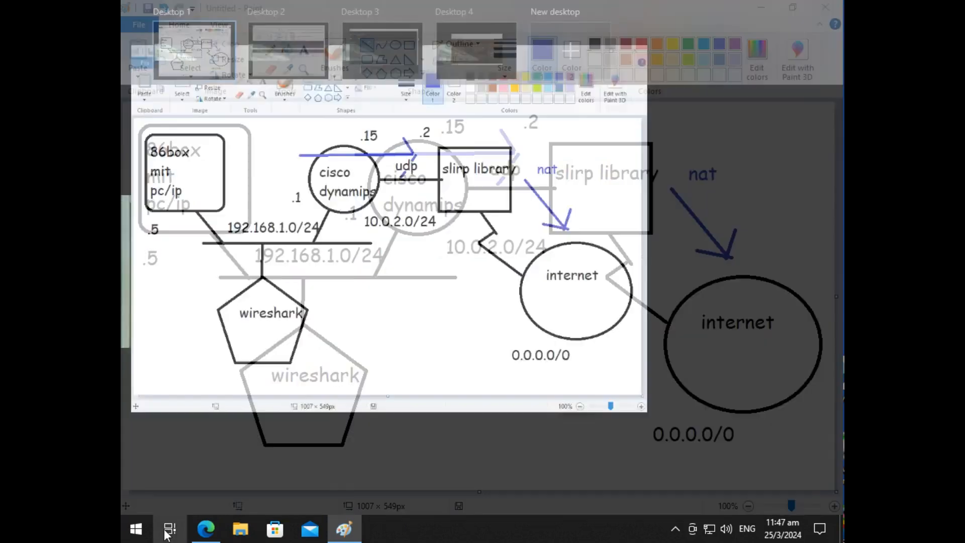
pyautogui.click(309, 60)
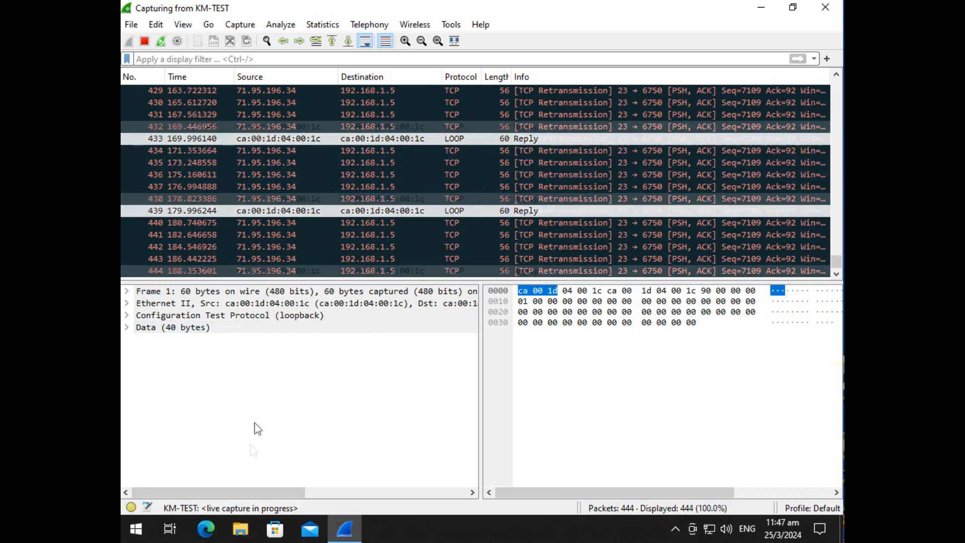
# Step: Go back to the BBS session on Desktop 4, list the users who logged on today, and return to the main menu
pyautogui.click(171, 527)
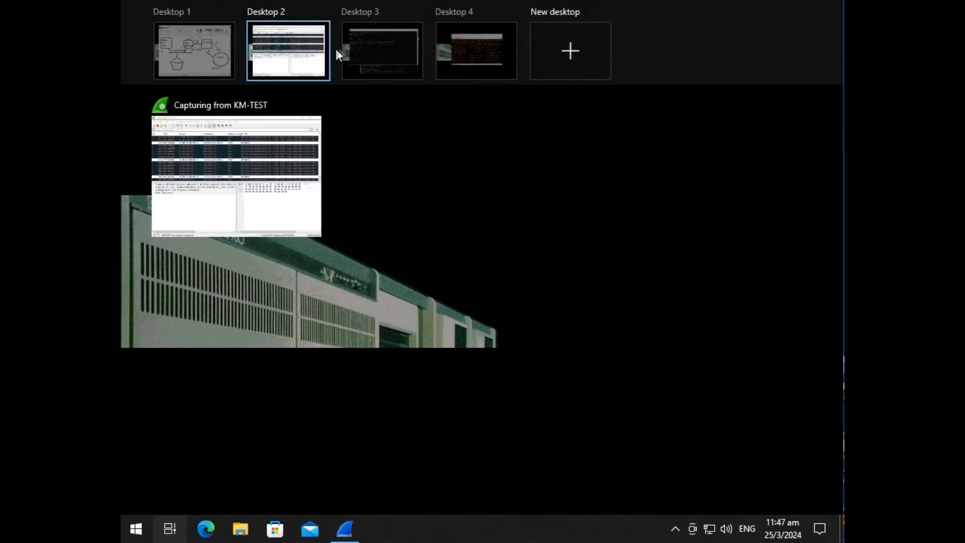
pyautogui.click(476, 54)
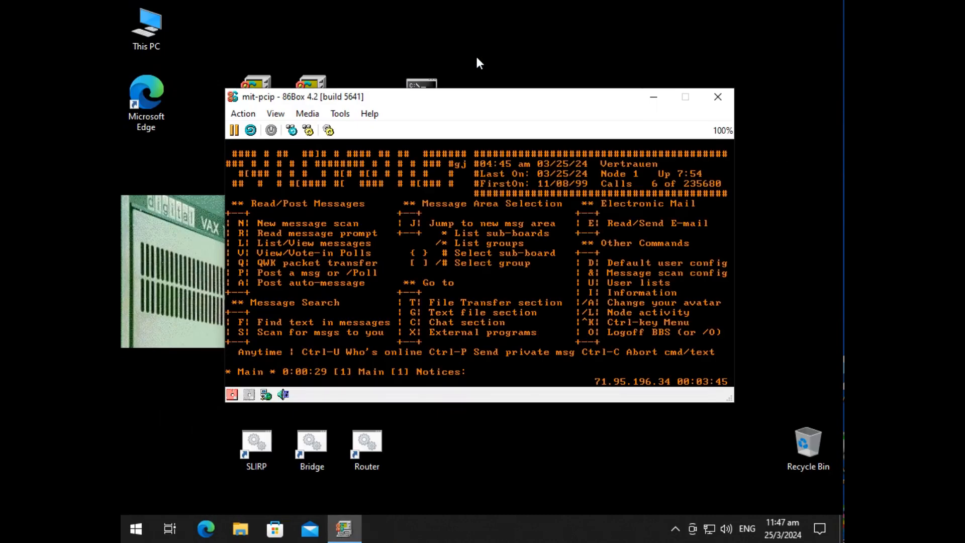
pyautogui.write('U')
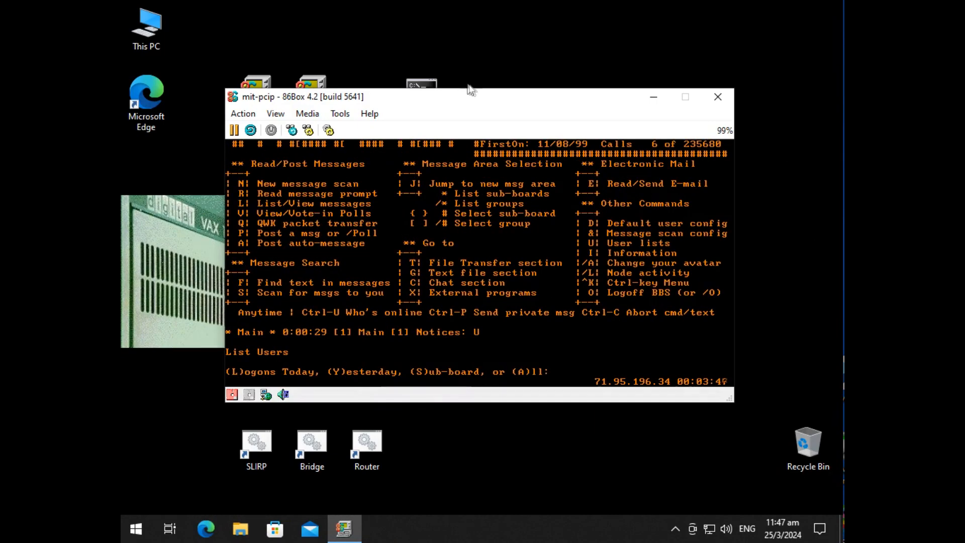
pyautogui.moveTo(477, 97); pyautogui.dragTo(456, 81)
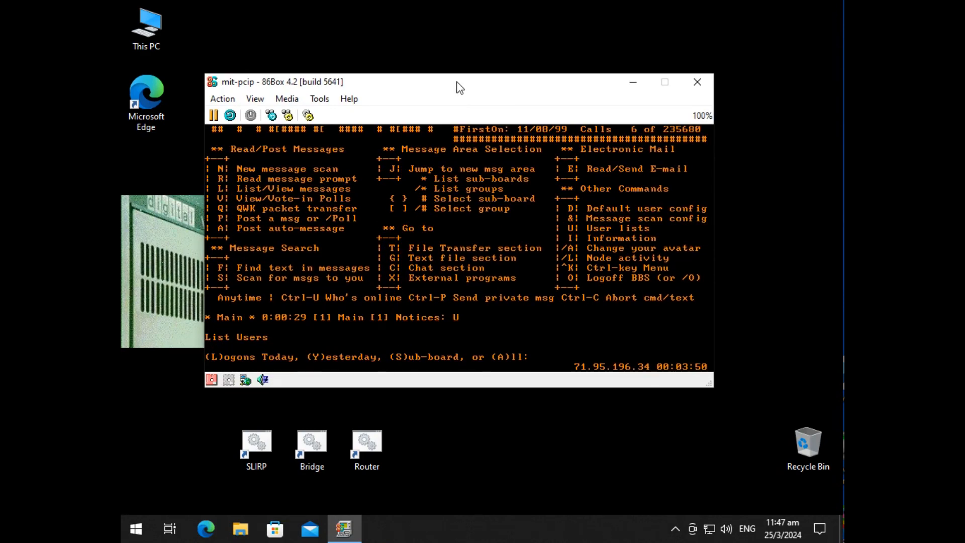
pyautogui.write('L')
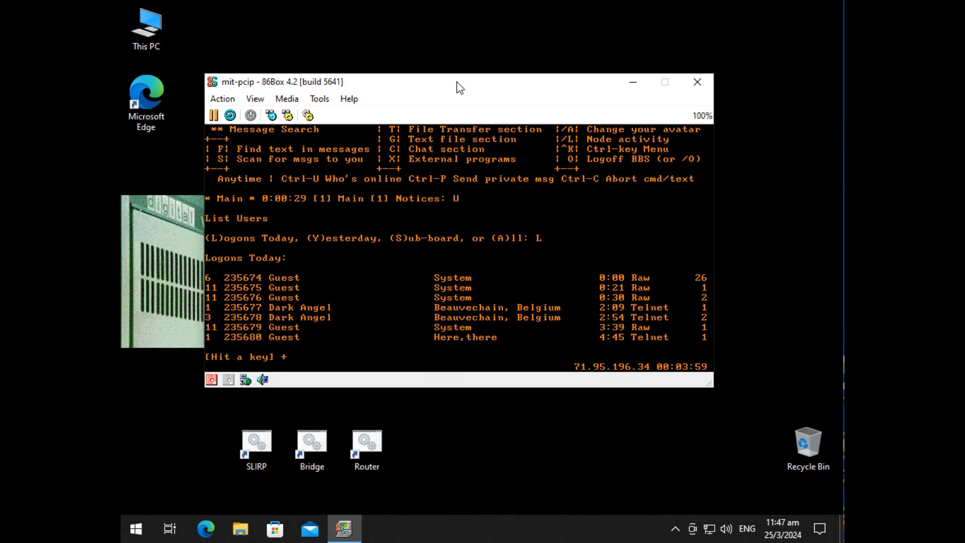
pyautogui.press('Return')
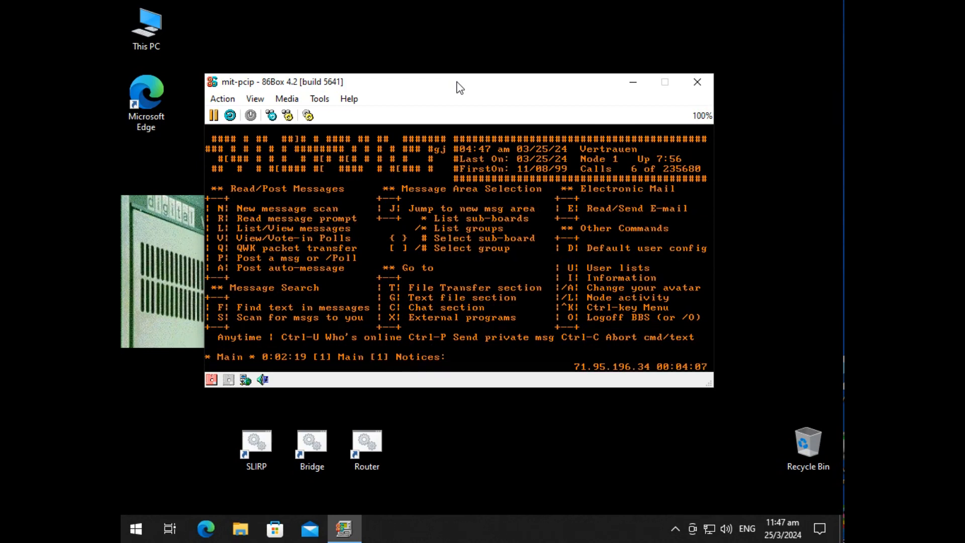
# Step: Examine the Paint network diagram on Desktop 1 once more, and return to the BBS session on Desktop 4
pyautogui.click(169, 528)
pyautogui.click(201, 70)
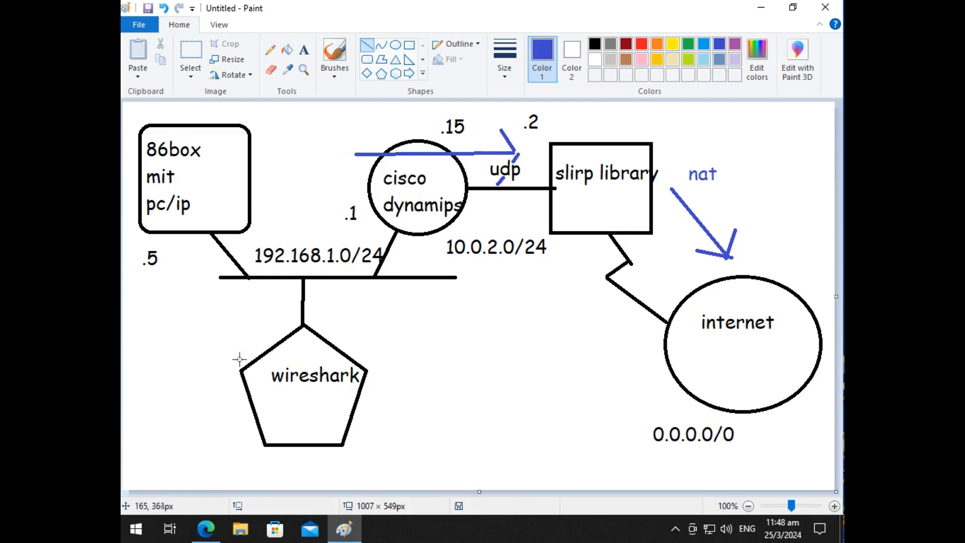
pyautogui.click(170, 528)
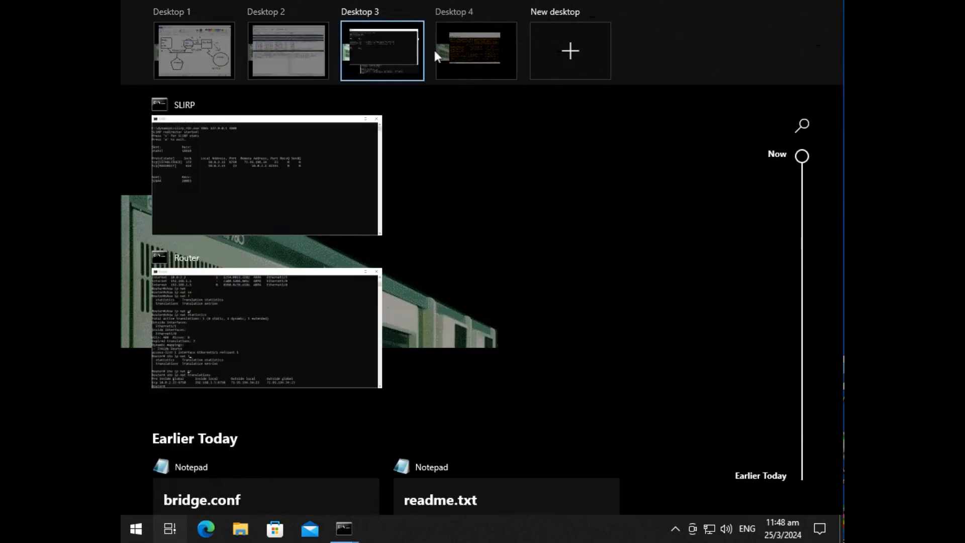
pyautogui.click(439, 54)
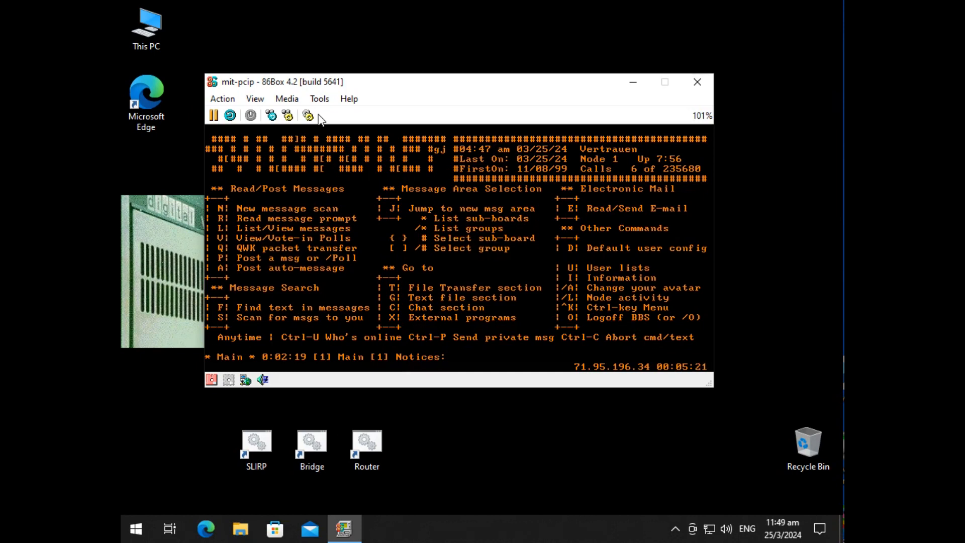
# Step: Close the mit-pcip 86Box machine on Desktop 4, and close the SLIRP window on Desktop 3
pyautogui.click(687, 84)
pyautogui.click(453, 250)
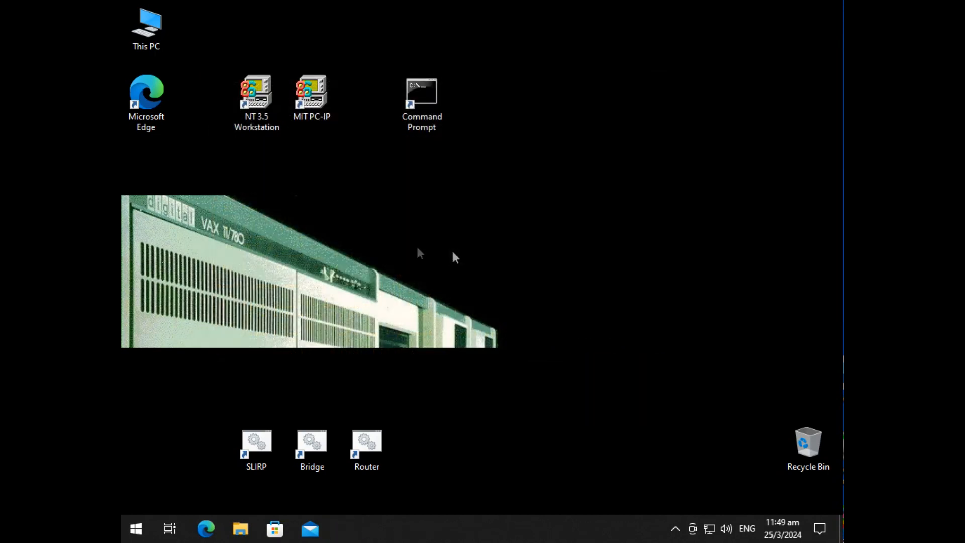
pyautogui.click(170, 528)
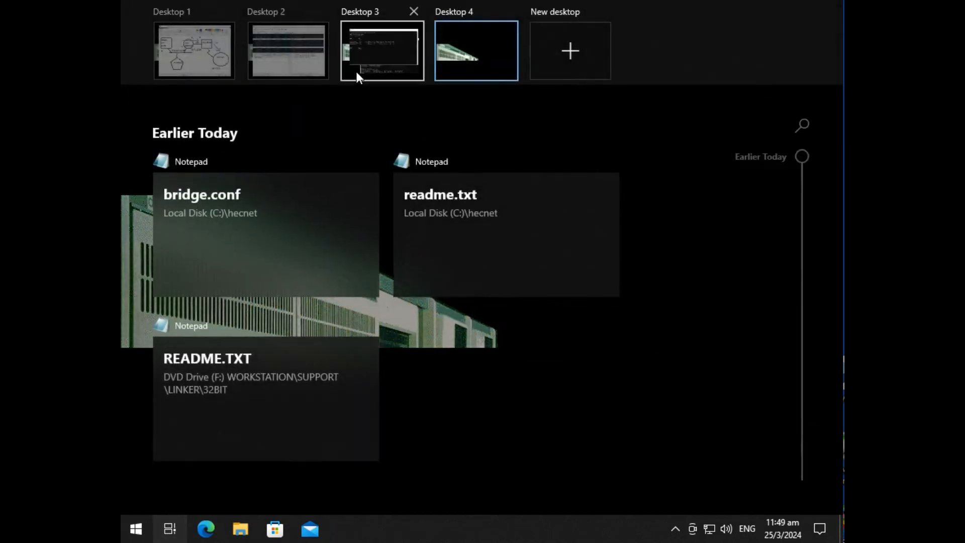
pyautogui.click(376, 72)
pyautogui.click(817, 49)
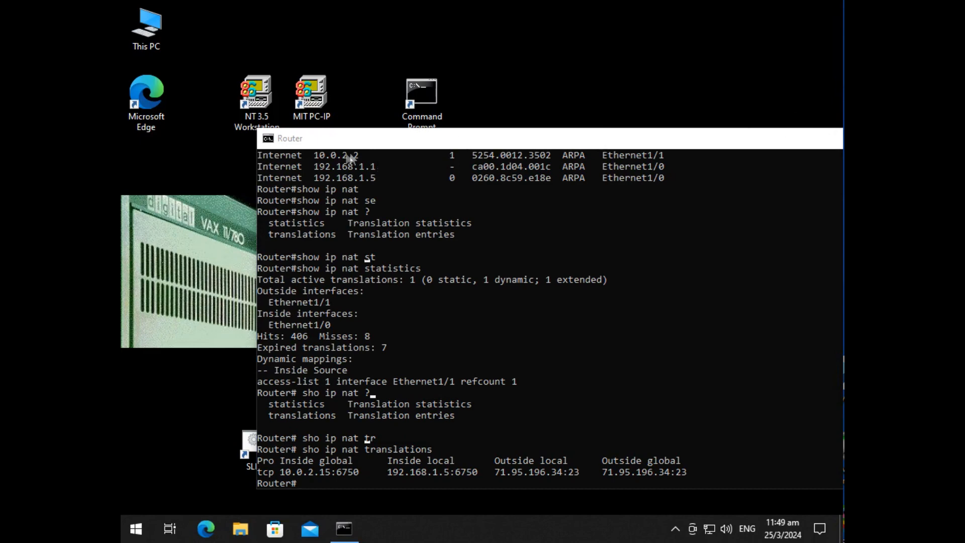
pyautogui.click(275, 144)
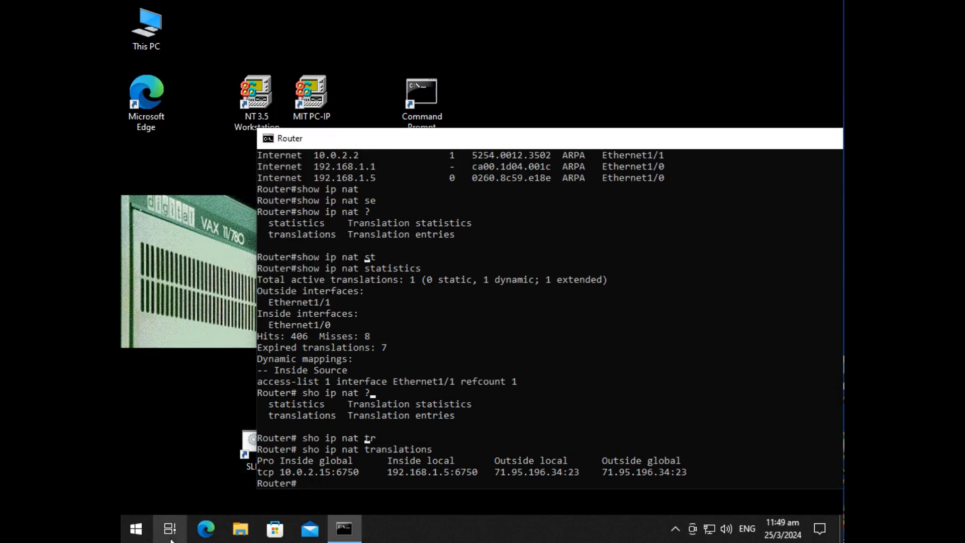
# Step: Quit Wireshark on Desktop 2 without saving the captured packets, and go back to the Paint diagram on Desktop 1
pyautogui.click(170, 528)
pyautogui.click(288, 51)
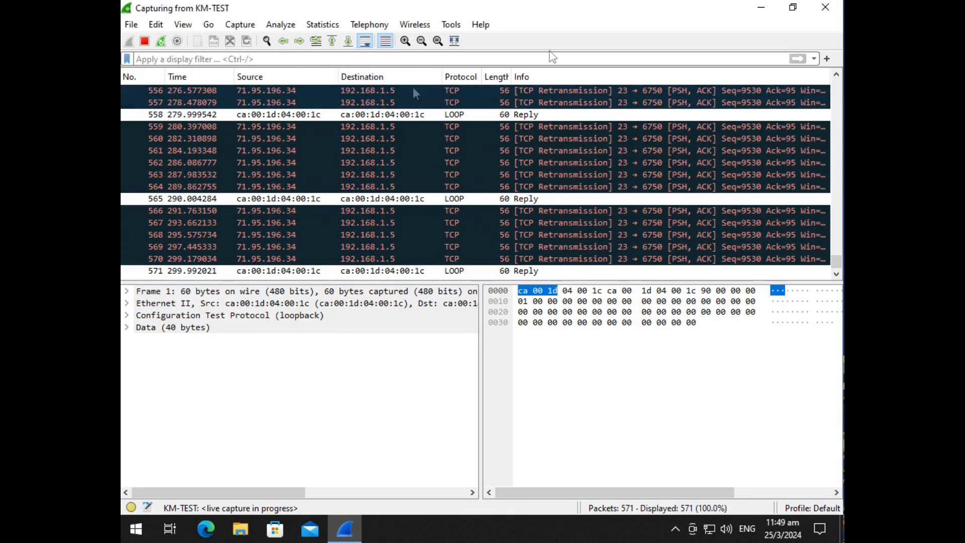
pyautogui.click(824, 9)
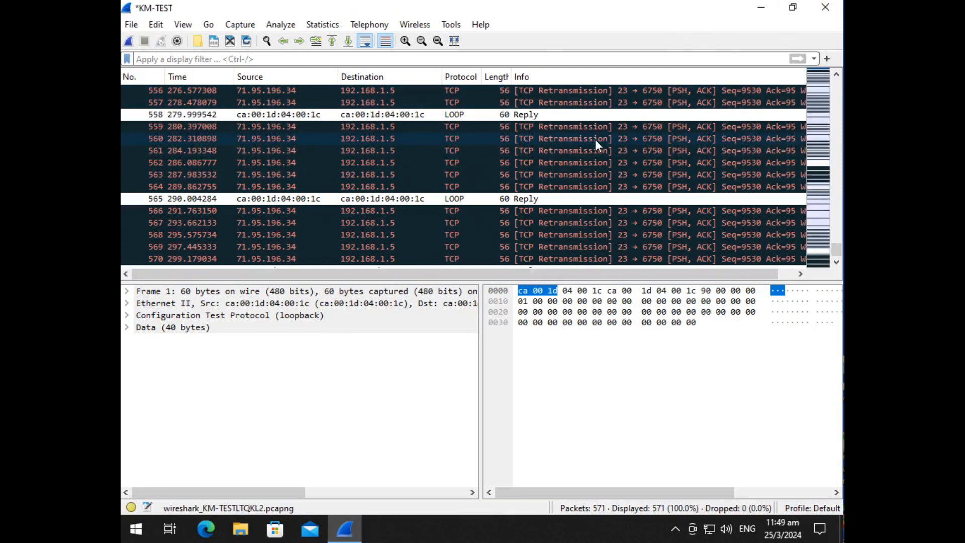
pyautogui.click(824, 7)
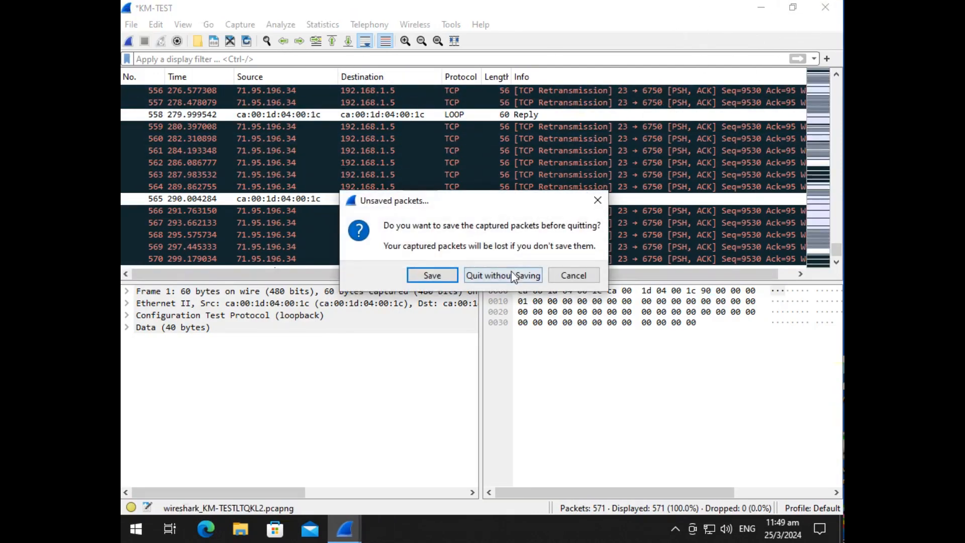
pyautogui.click(511, 276)
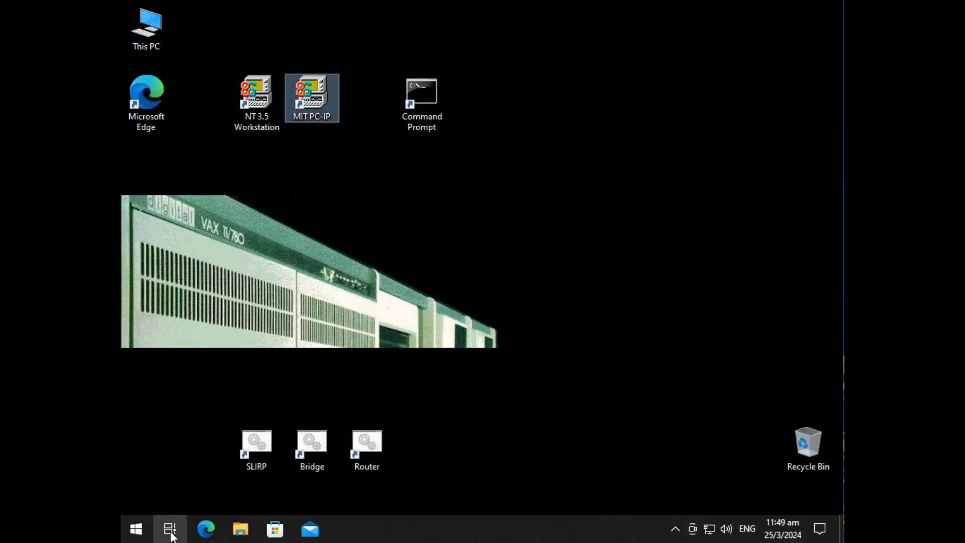
pyautogui.click(169, 527)
pyautogui.click(194, 51)
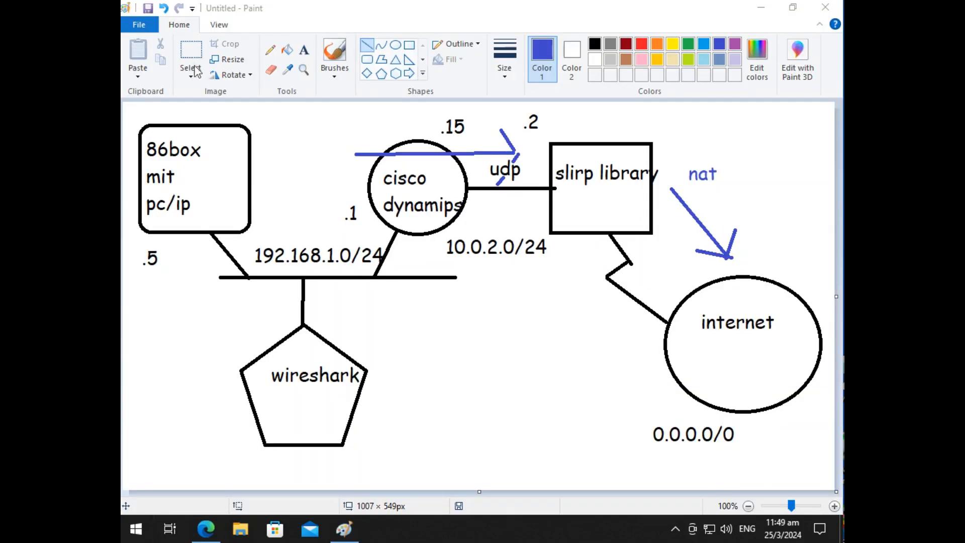